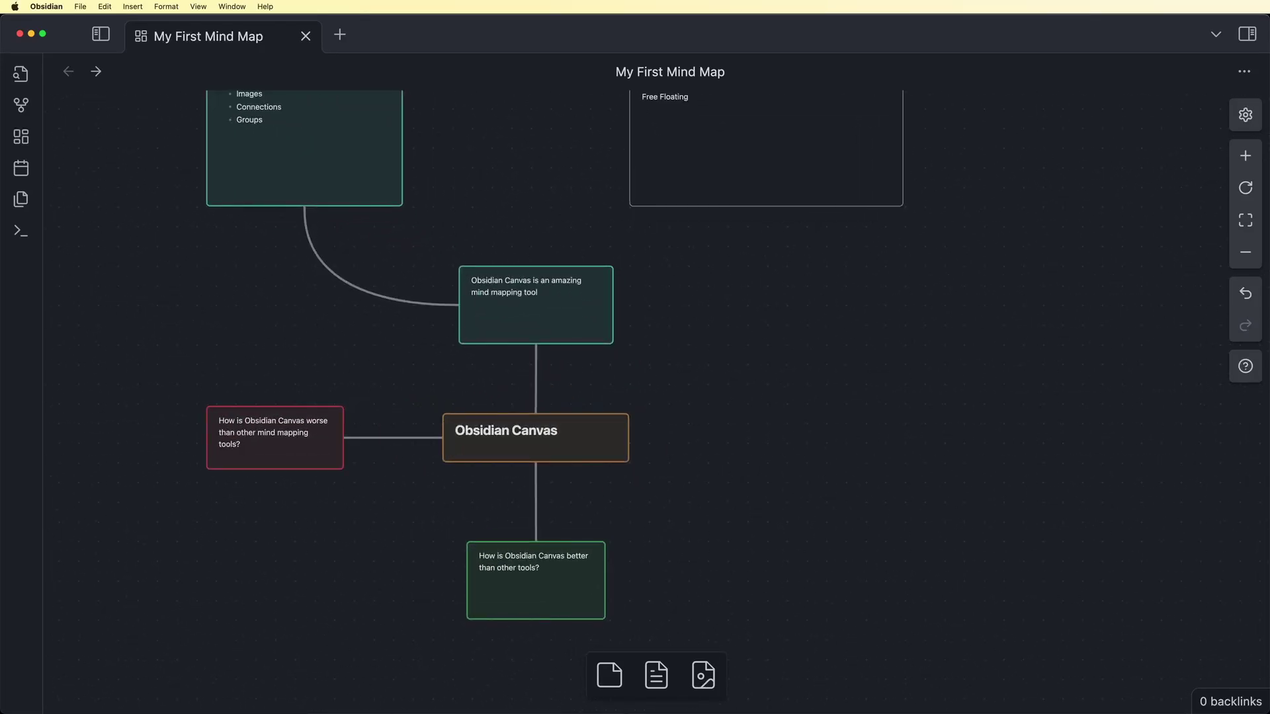
{"action": "scroll", "coordinate": [634, 397], "scroll_direction": "up", "scroll_amount": 2}
{"action": "scroll", "coordinate": [635, 396], "scroll_direction": "left", "scroll_amount": 2}
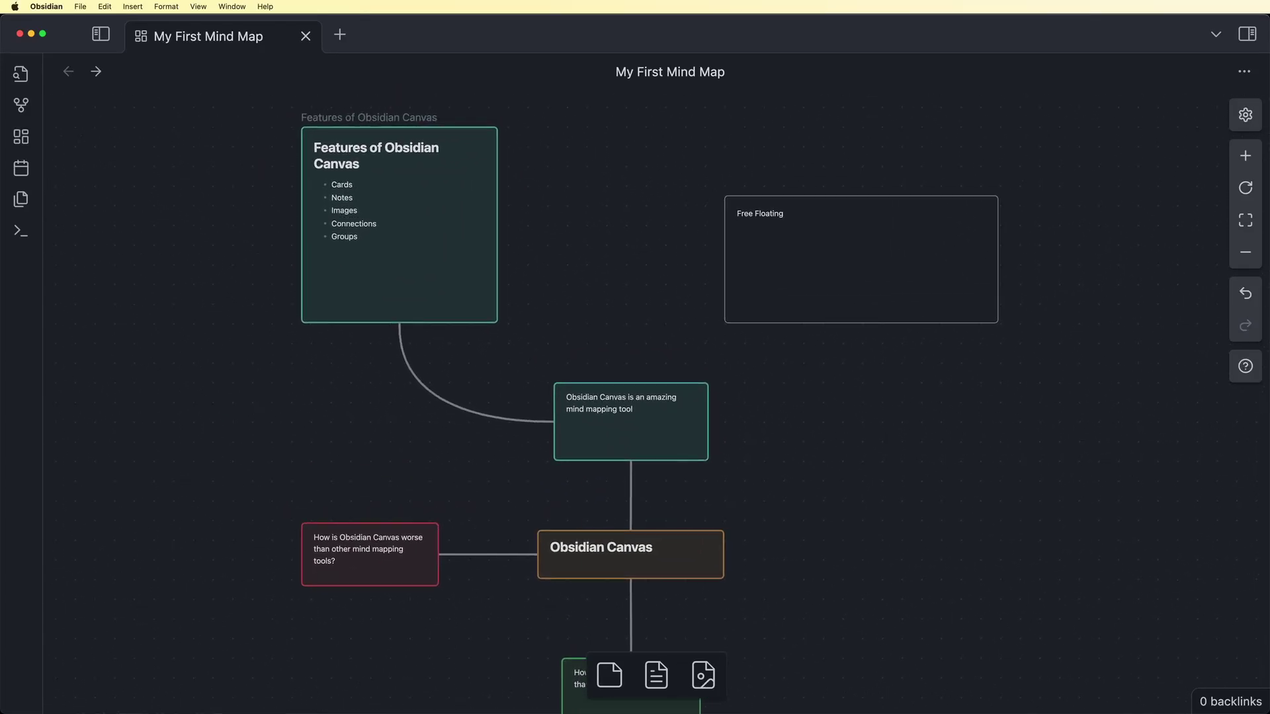
{"action": "scroll", "coordinate": [635, 397], "scroll_direction": "down", "scroll_amount": 1}
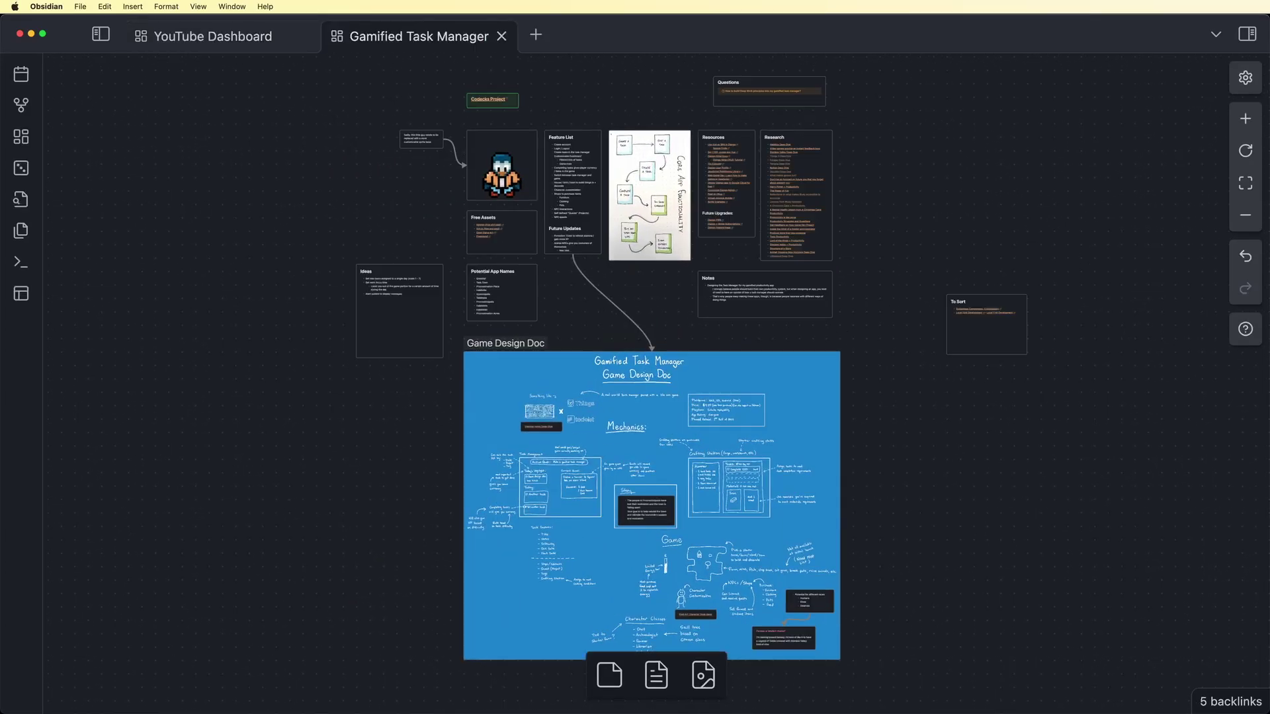
{"action": "scroll", "coordinate": [641, 295], "scroll_direction": "up", "scroll_amount": 3}
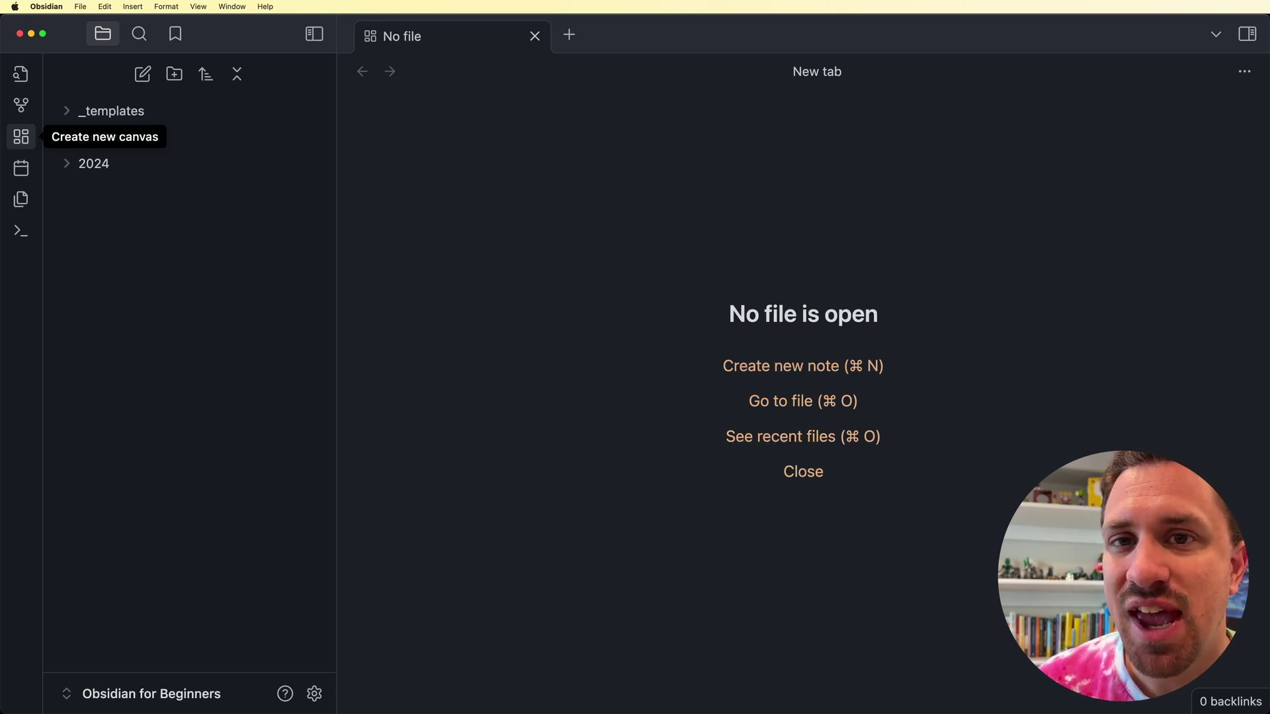
Create a new canvas and add a card containing the text "Central Idea"
{"action": "left_click", "coordinate": [21, 136]}
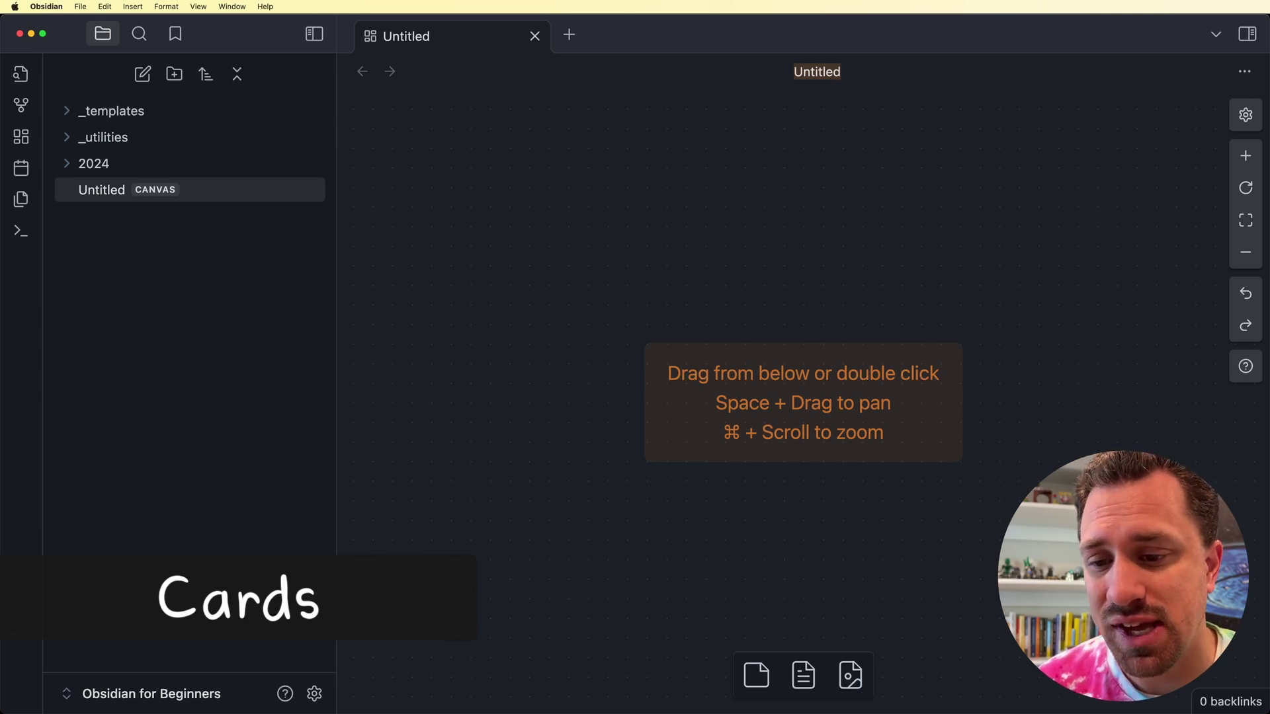
{"action": "left_click_drag", "start_coordinate": [756, 674], "coordinate": [750, 276]}
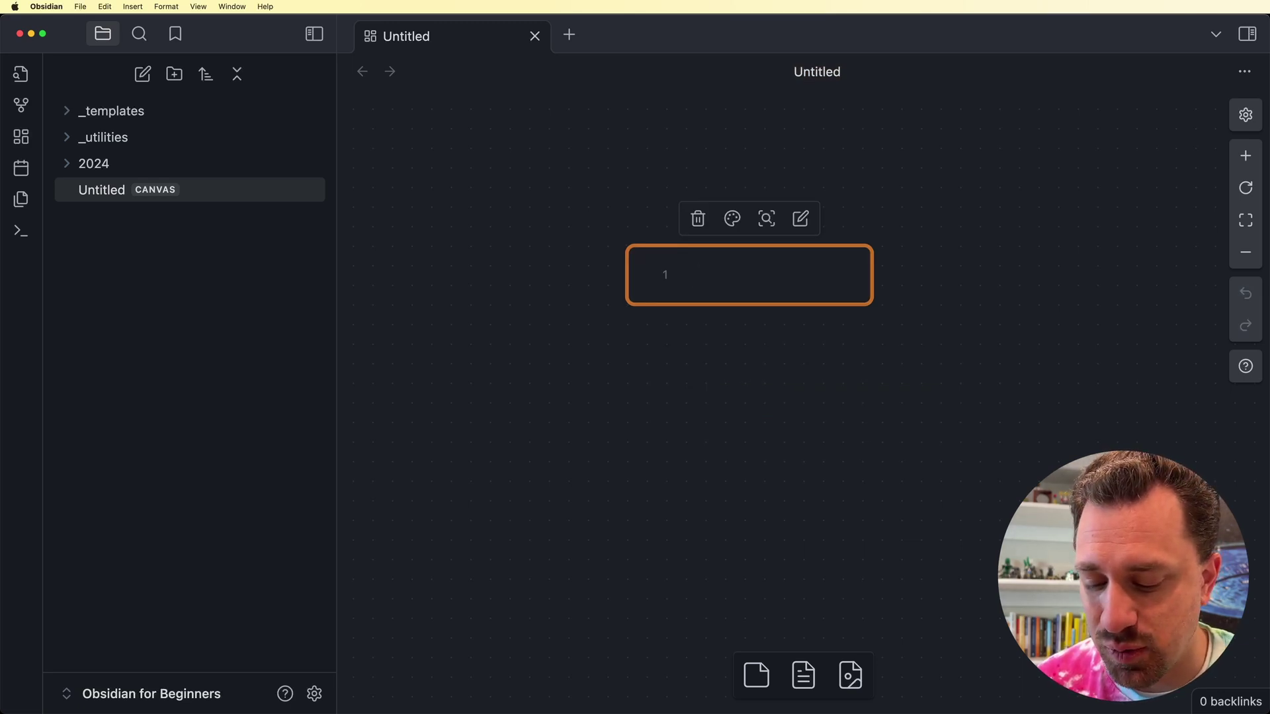
{"action": "type", "text": "Central "}
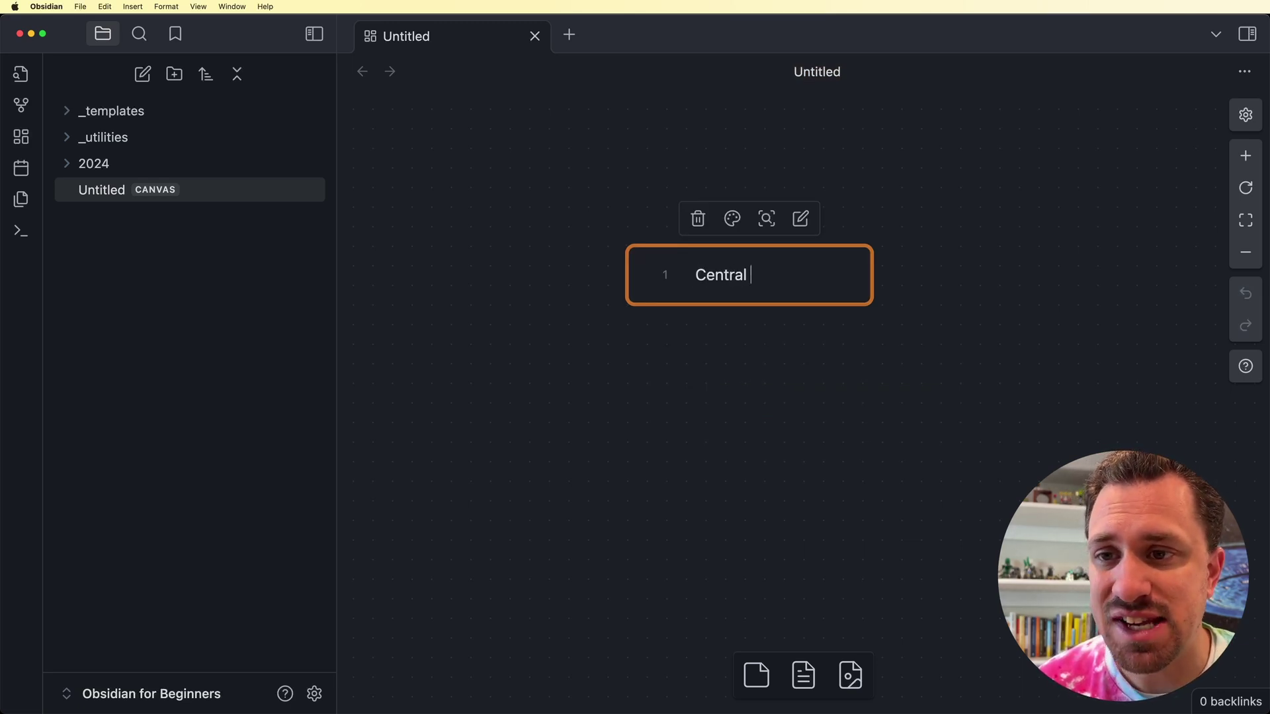
{"action": "type", "text": "Idea"}
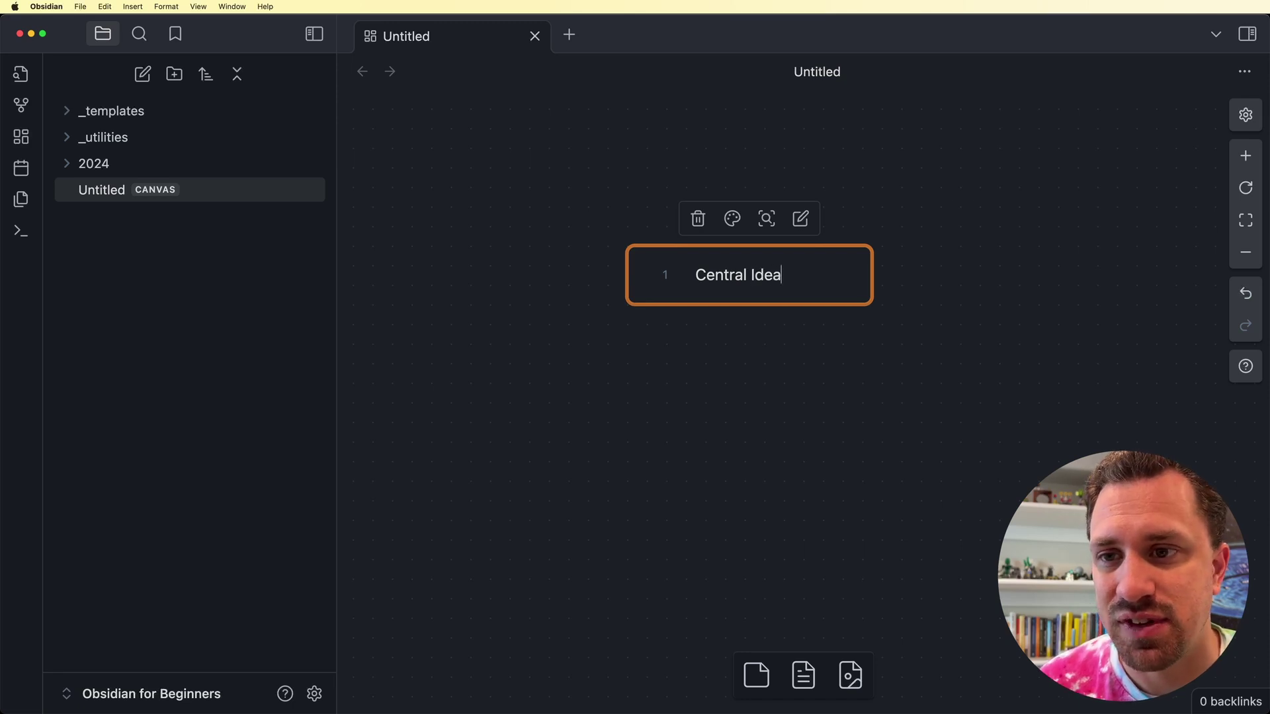
{"action": "key", "text": "Escape"}
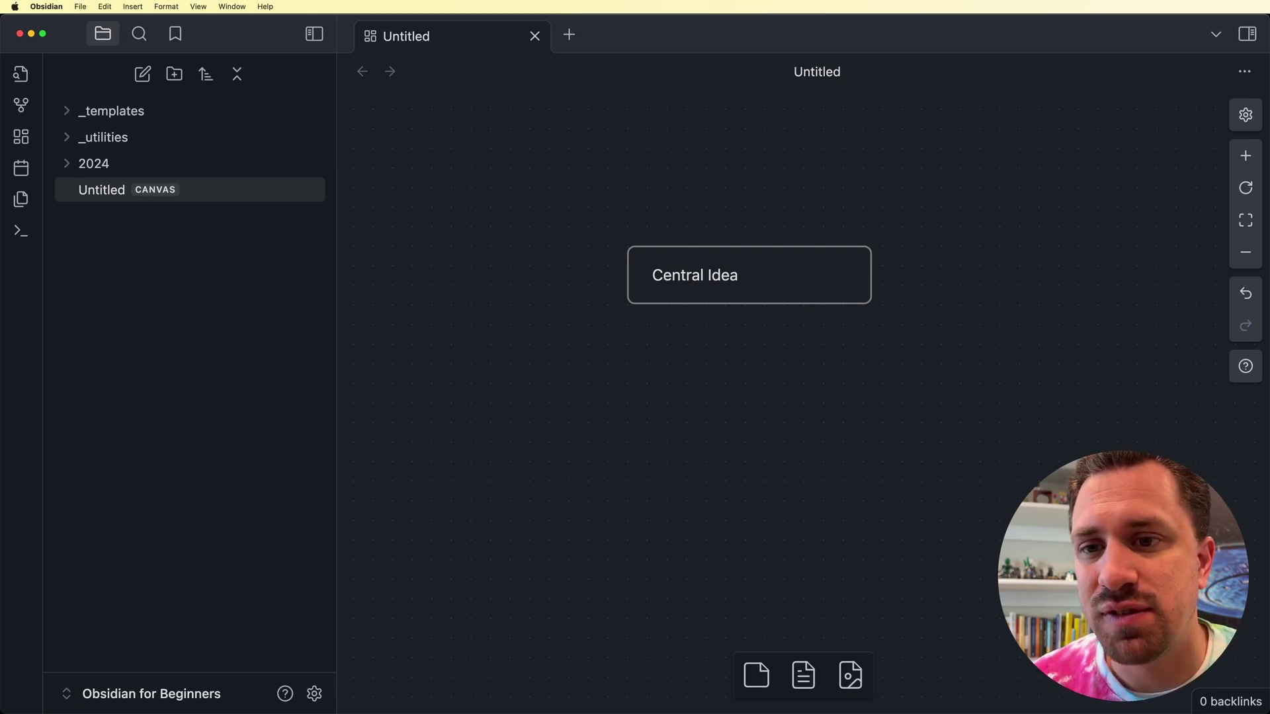
Enlarge the Central Idea card and format its text as a level-one Markdown heading
{"action": "left_click_drag", "start_coordinate": [870, 303], "coordinate": [941, 540]}
{"action": "mouse_move", "coordinate": [783, 392]}
{"action": "left_mouse_down"}
{"action": "mouse_move", "coordinate": [548, 352]}
{"action": "mouse_move", "coordinate": [900, 371]}
{"action": "mouse_move", "coordinate": [704, 391]}
{"action": "mouse_move", "coordinate": [763, 391]}
{"action": "left_mouse_up"}
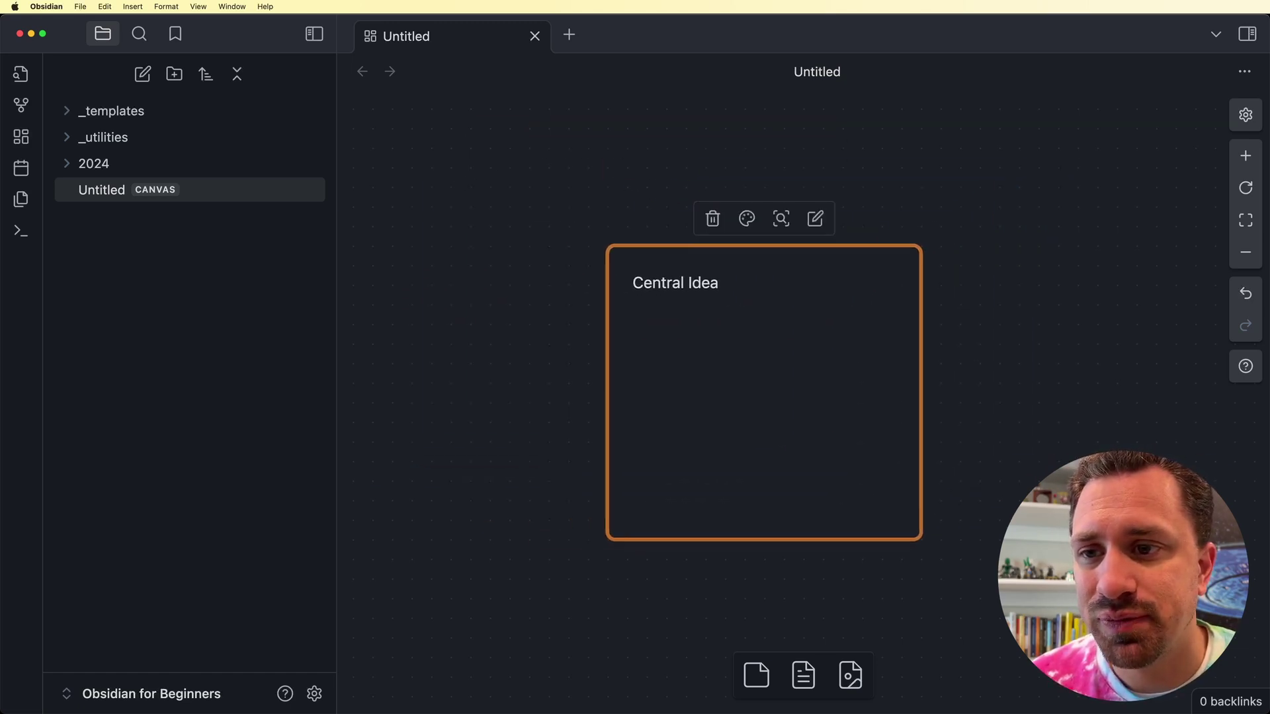
{"action": "double_click", "coordinate": [763, 391]}
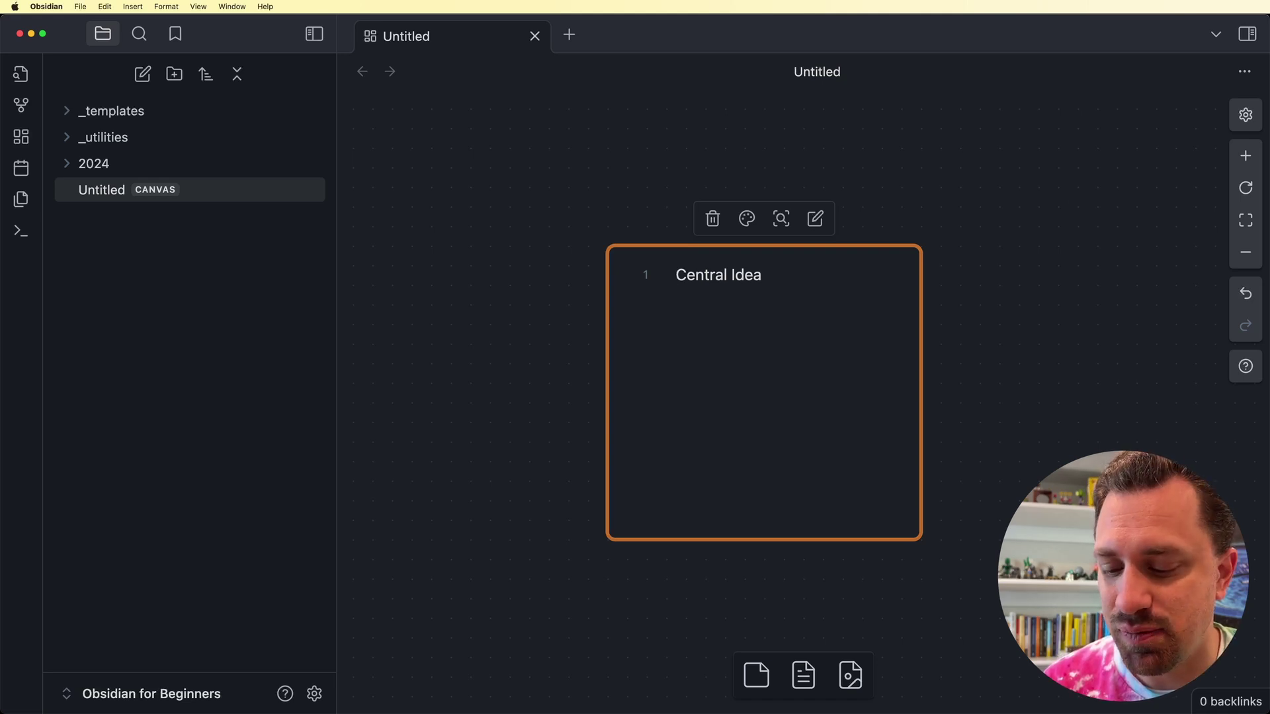
{"action": "type", "text": "#"}
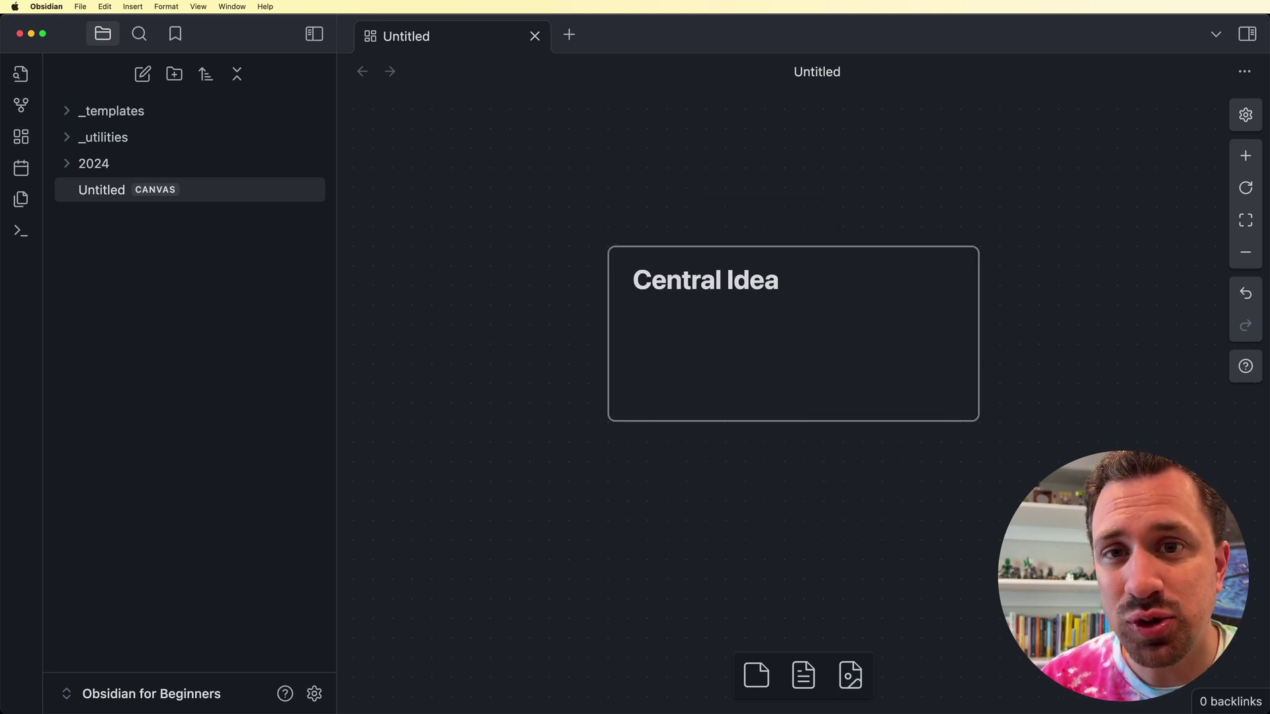
Move the Central Idea card farther left on the canvas
{"action": "scroll", "coordinate": [793, 333], "scroll_direction": "up", "scroll_amount": 1}
{"action": "scroll", "coordinate": [792, 338], "scroll_direction": "down", "scroll_amount": 3}
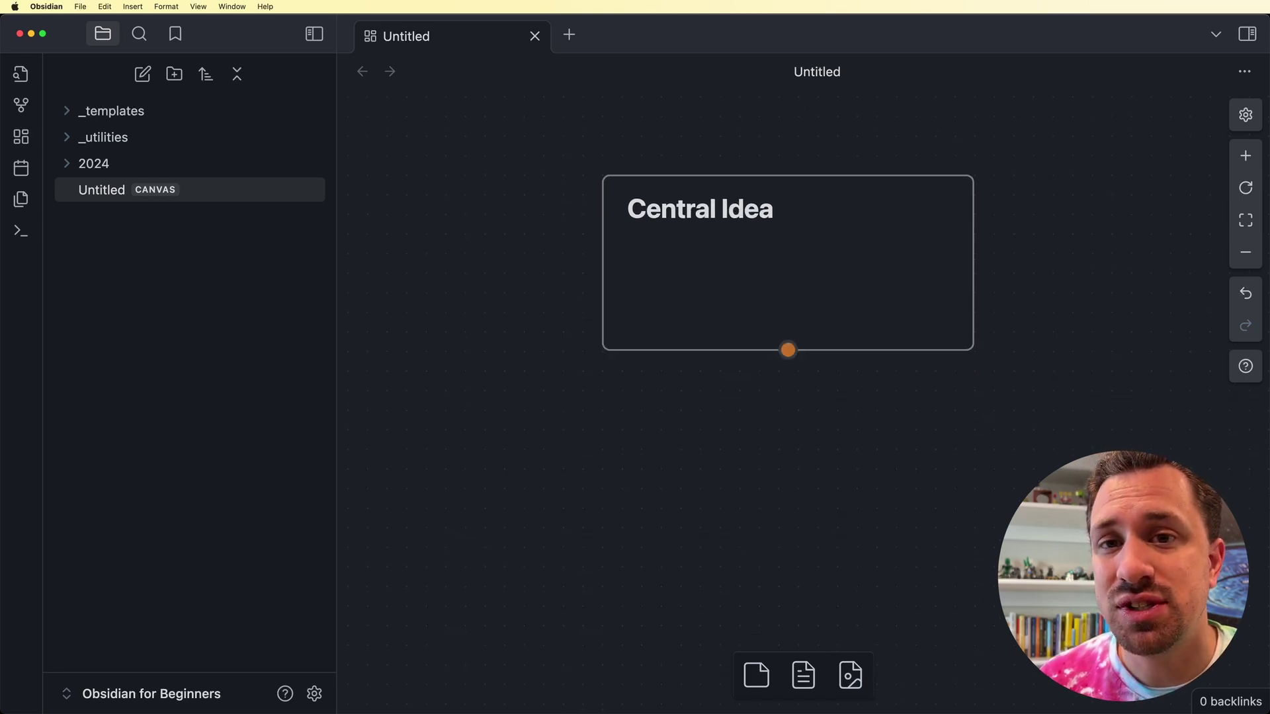
{"action": "scroll", "coordinate": [793, 339], "scroll_direction": "up", "scroll_amount": 3}
{"action": "left_click_drag", "start_coordinate": [793, 344], "coordinate": [695, 325]}
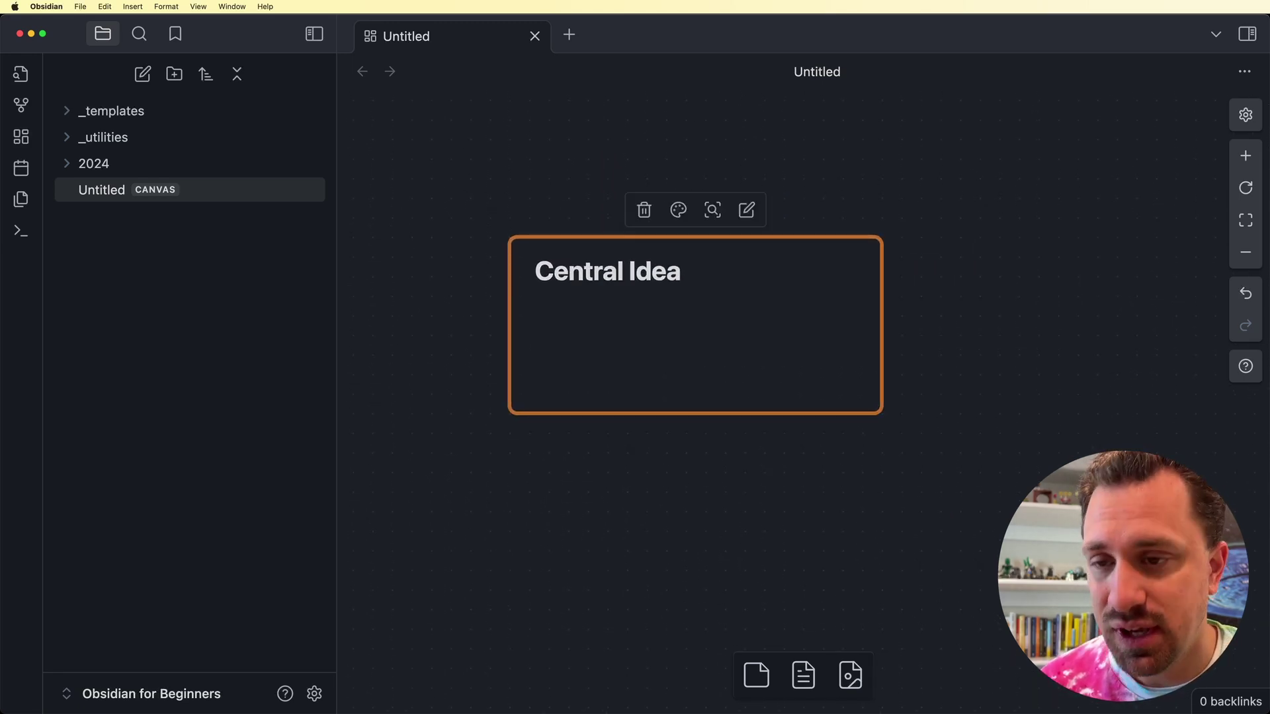
Add the vault note "My First Note" to the right of the Central Idea card, open the full note and return to the canvas
{"action": "scroll", "coordinate": [803, 402], "scroll_direction": "down", "scroll_amount": 2}
{"action": "scroll", "coordinate": [803, 402], "scroll_direction": "down", "scroll_amount": 3}
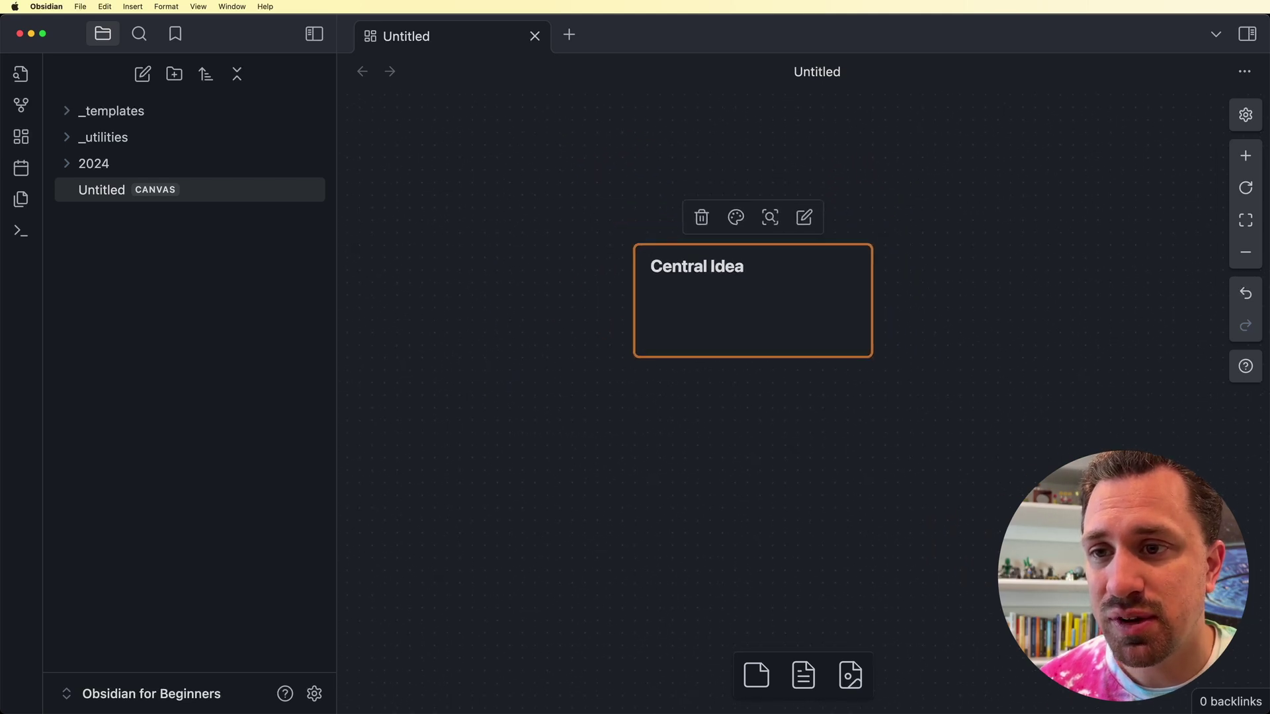
{"action": "scroll", "coordinate": [803, 402], "scroll_direction": "right", "scroll_amount": 2}
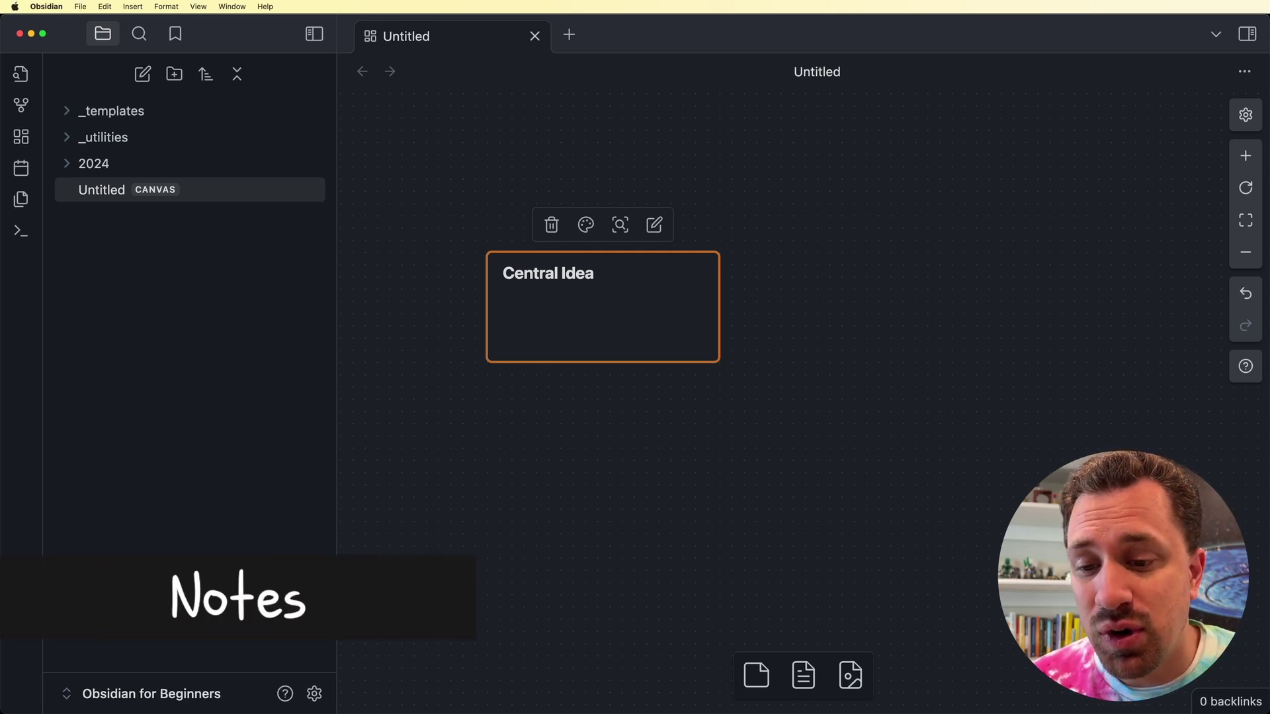
{"action": "left_click_drag", "start_coordinate": [803, 673], "coordinate": [877, 339]}
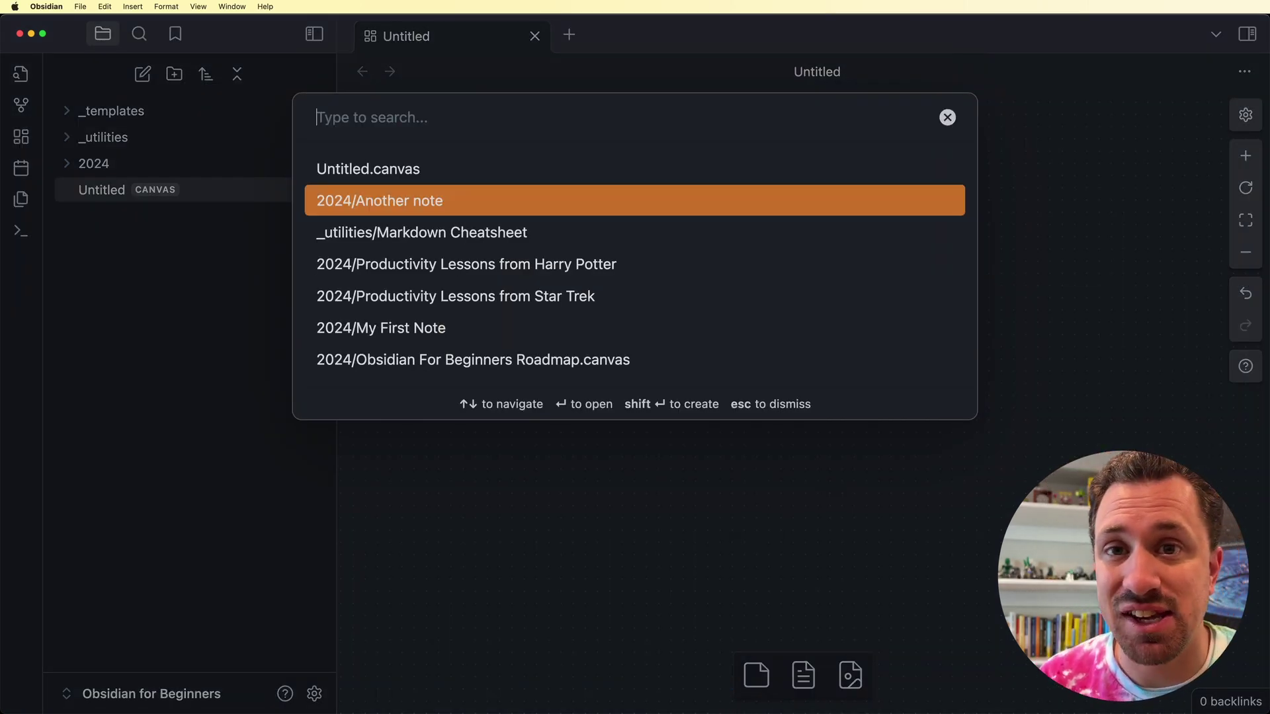
{"action": "key", "text": "Down"}
{"action": "key", "text": "Down"}
{"action": "key", "text": "Down"}
{"action": "key", "text": "Down"}
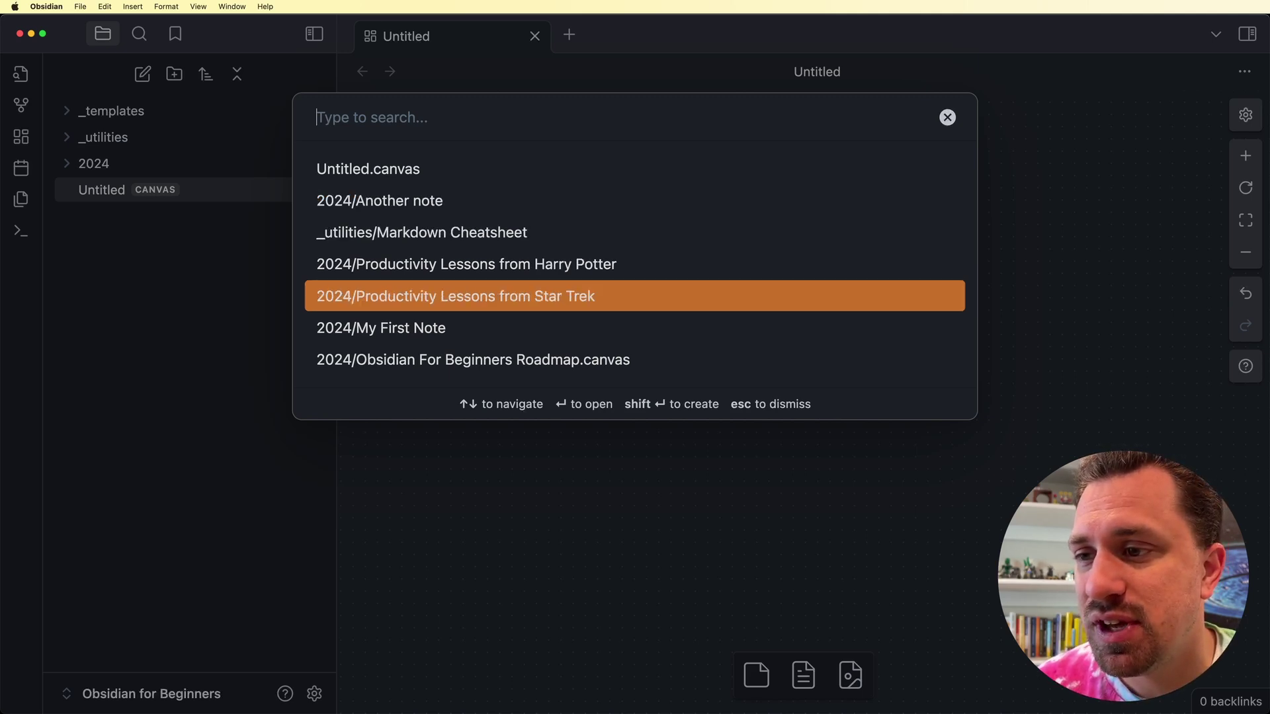
{"action": "key", "text": "Return"}
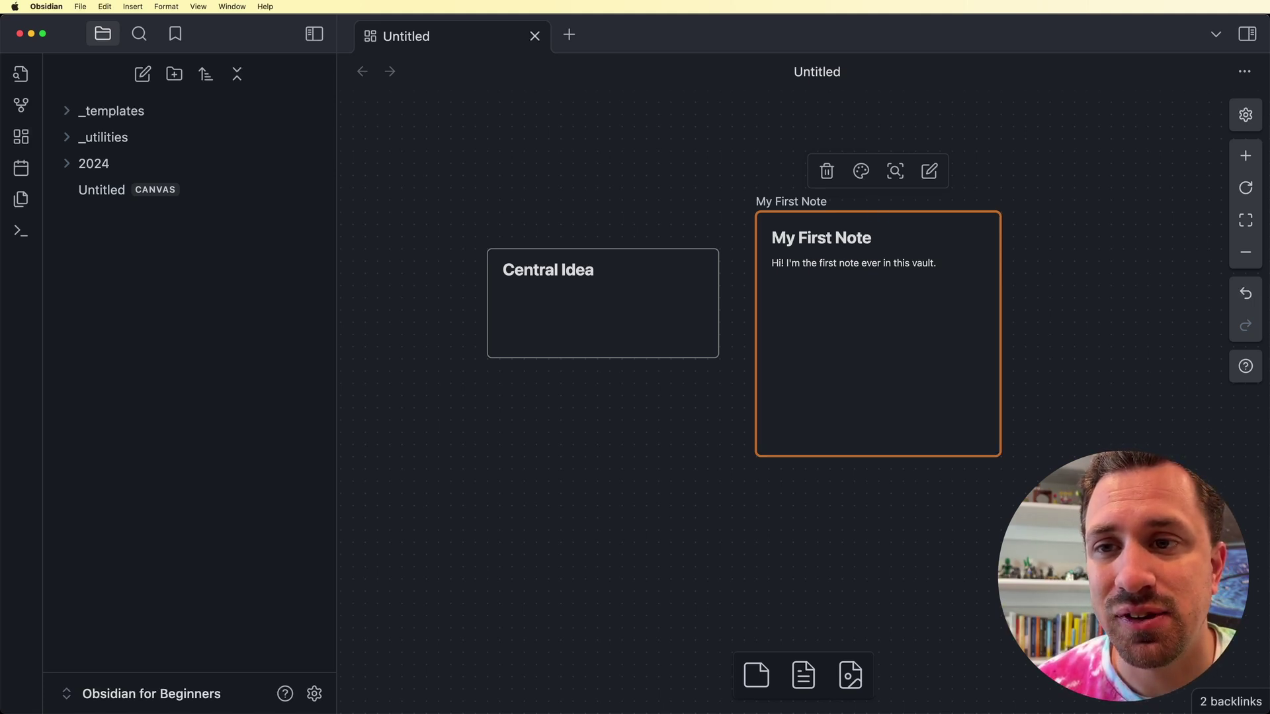
{"action": "key", "text": "Return"}
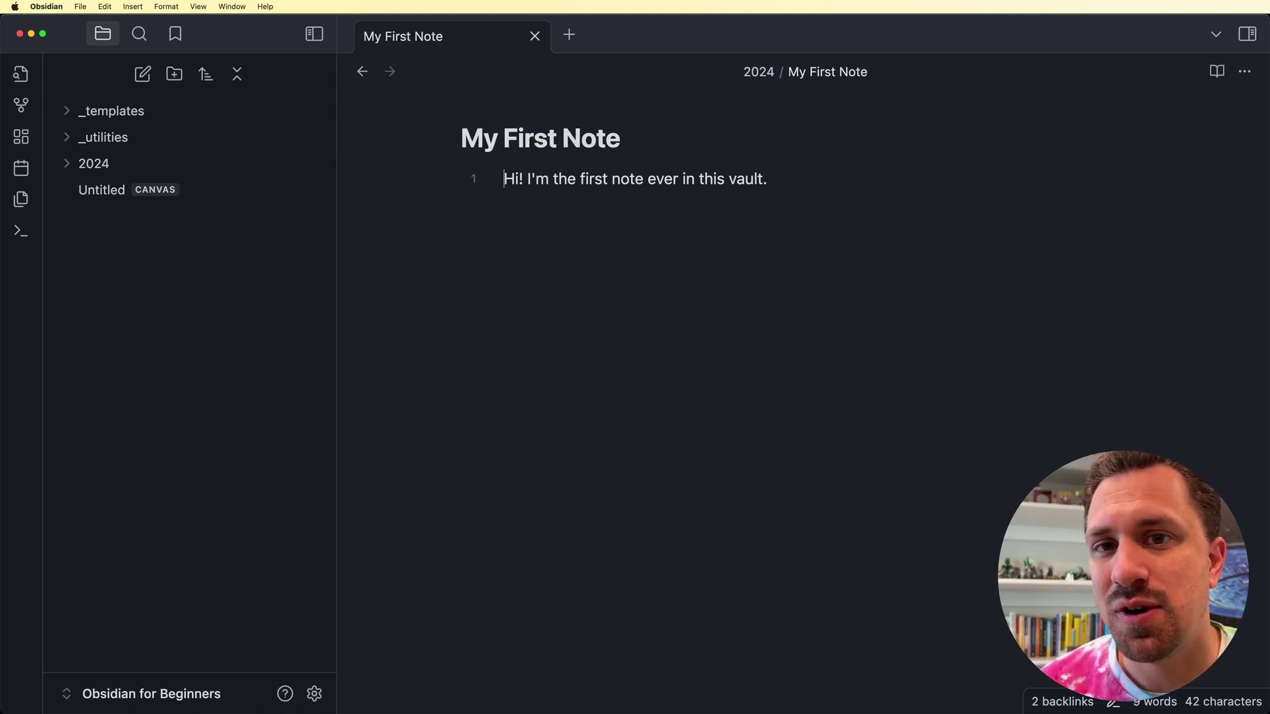
{"action": "key", "text": "super+alt+Left"}
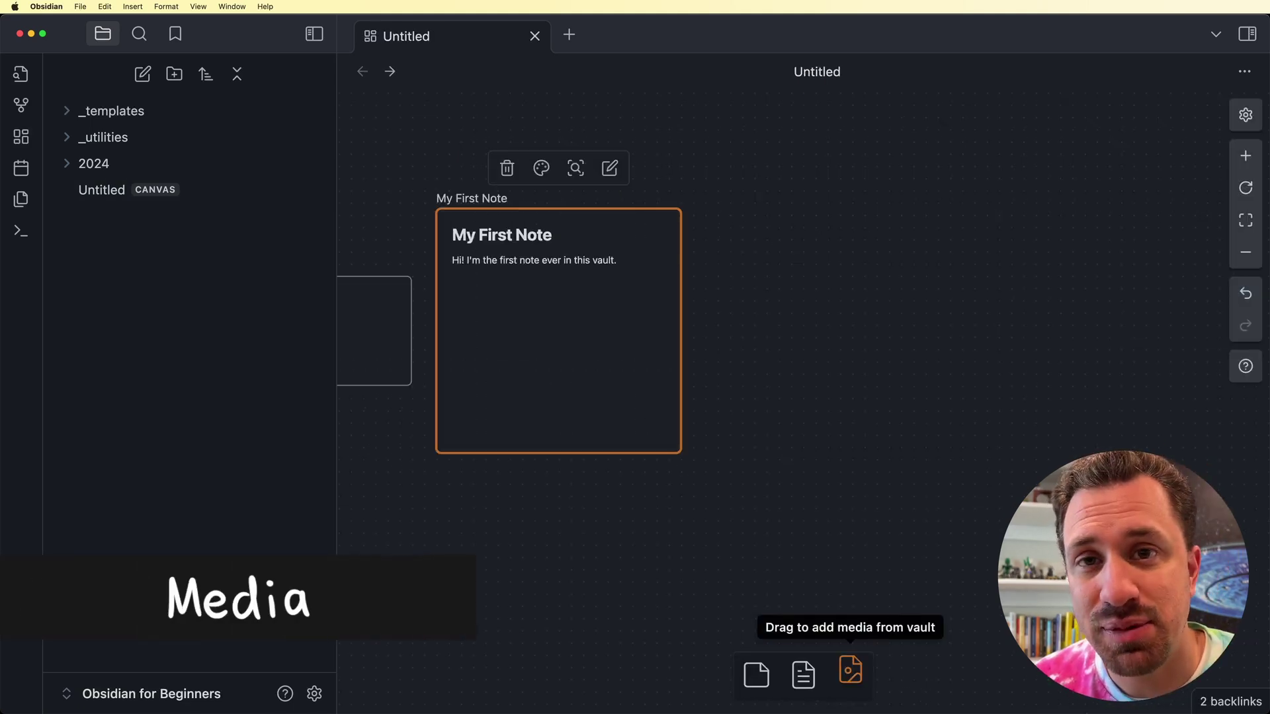
Add the vault image "Creativity is born out of working within constaints.jpg" to the right of My First Note and enlarge it
{"action": "left_click_drag", "start_coordinate": [850, 670], "coordinate": [850, 383]}
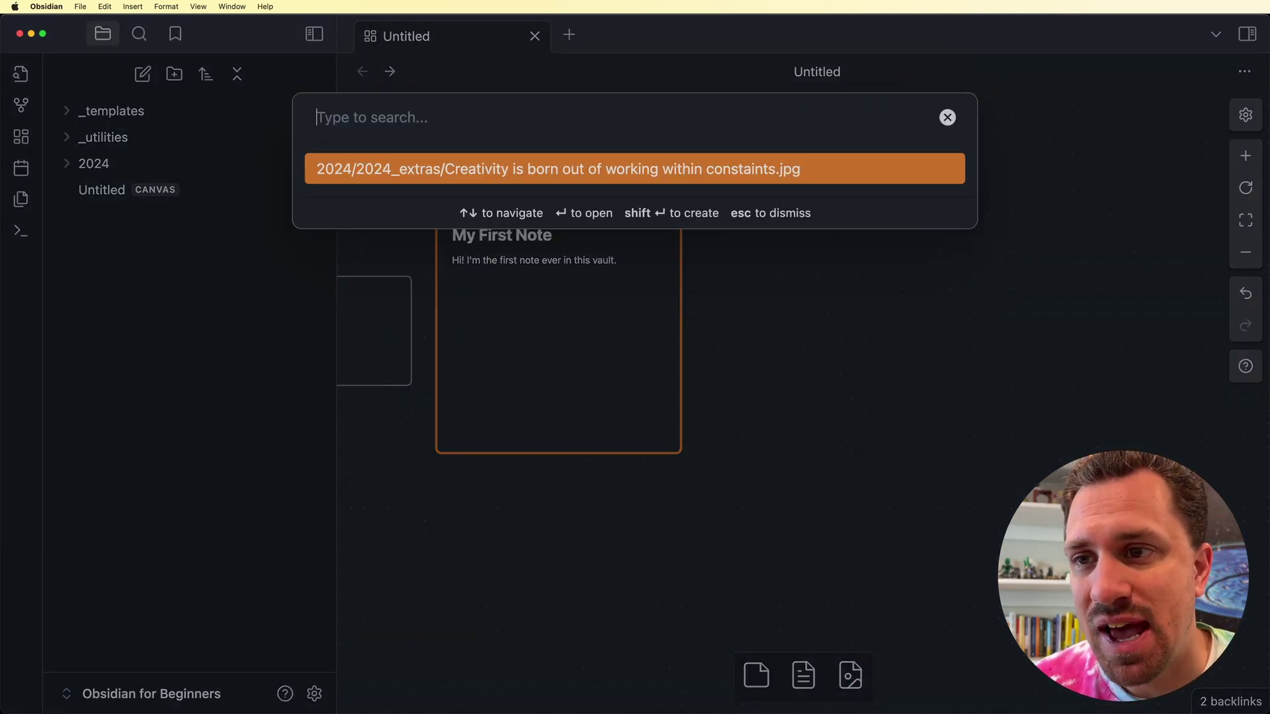
{"action": "key", "text": "Return"}
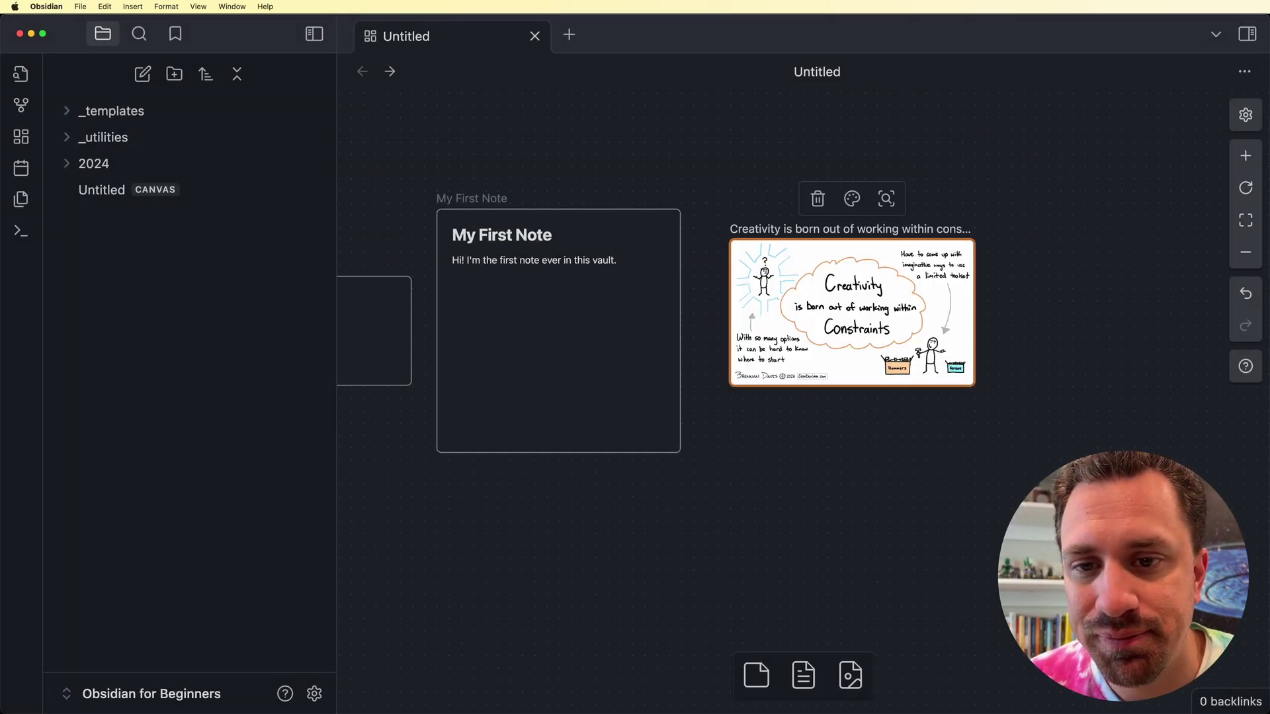
{"action": "left_click_drag", "start_coordinate": [973, 385], "coordinate": [1116, 471]}
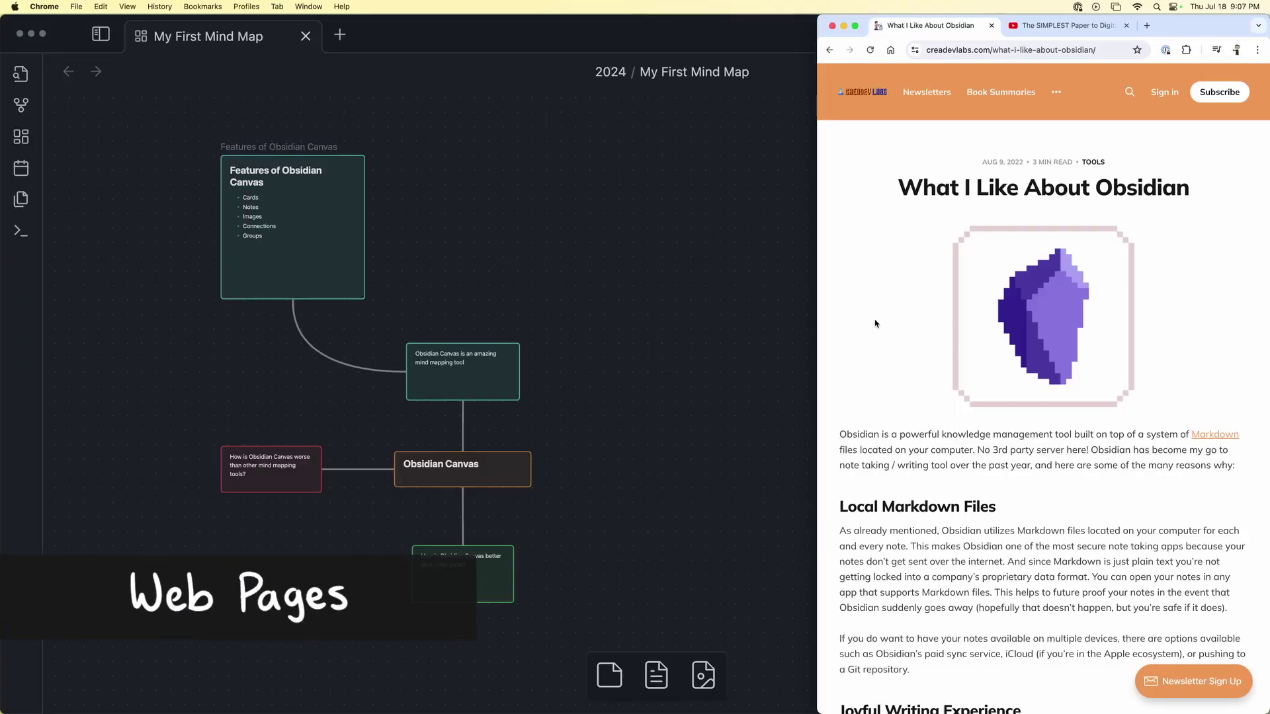
{"action": "left_click", "coordinate": [1079, 50]}
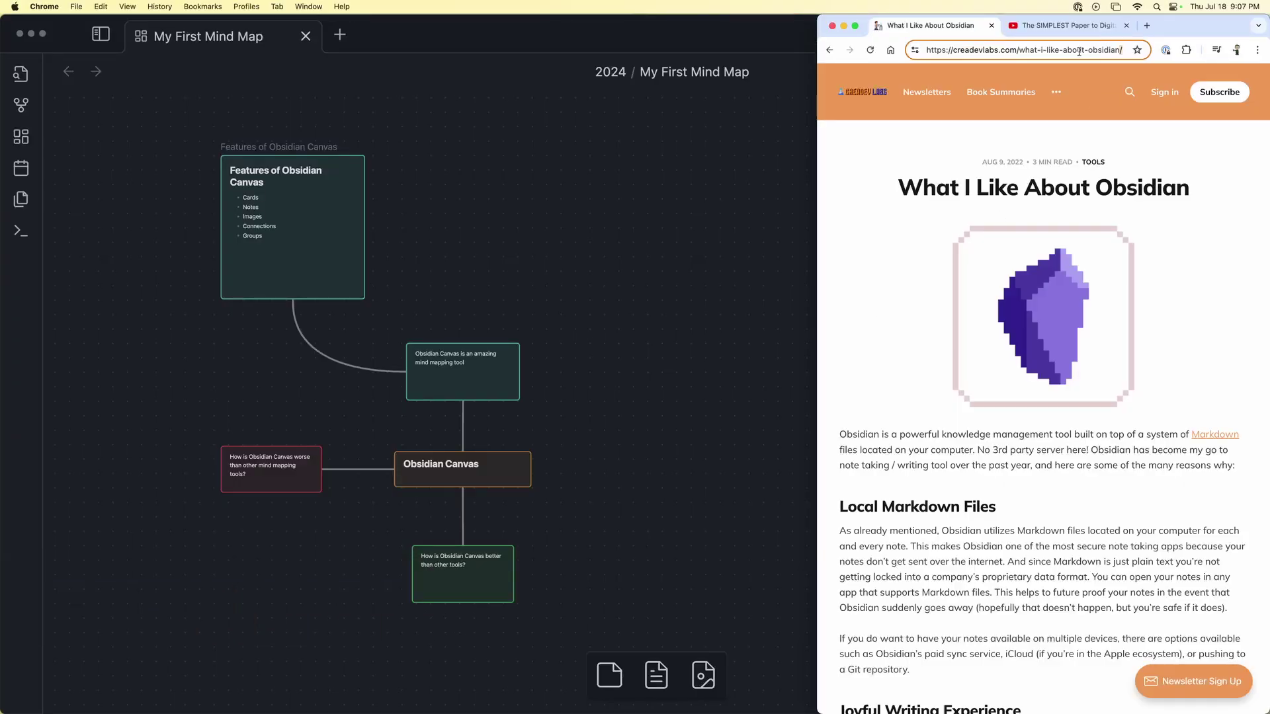
{"action": "key", "text": "super+a"}
{"action": "key", "text": "super+c"}
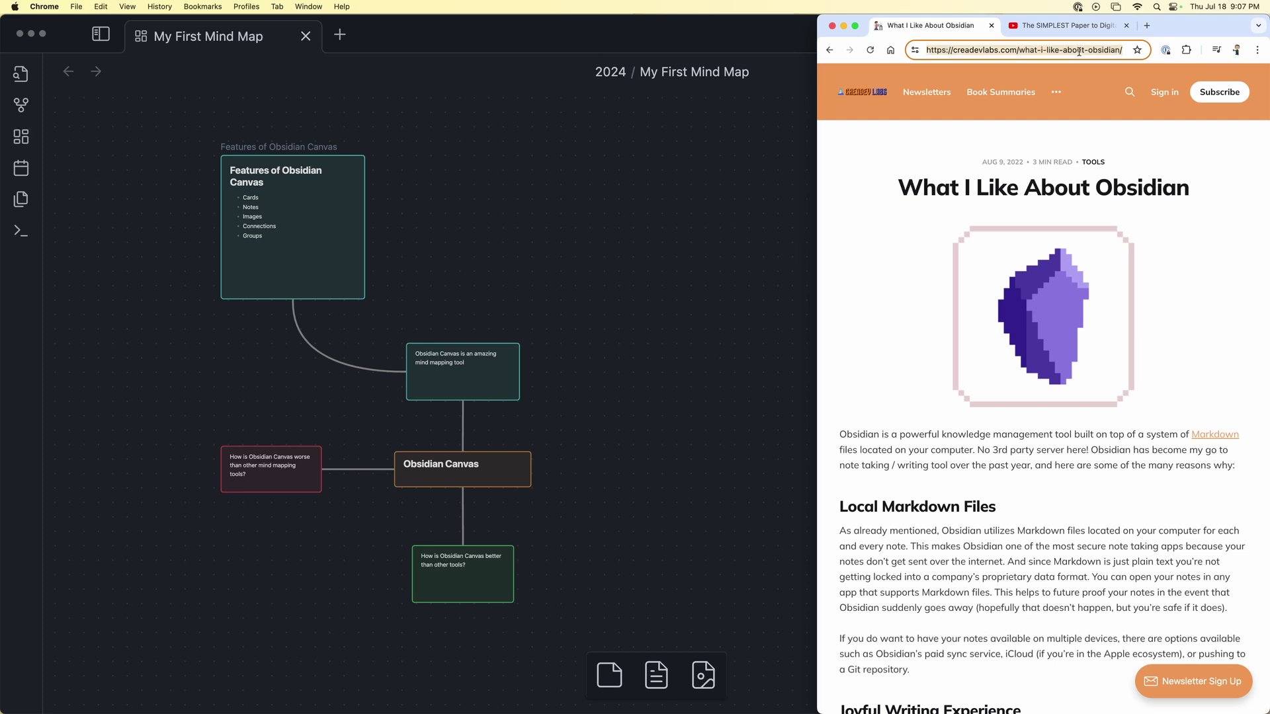
{"action": "left_click", "coordinate": [629, 288]}
{"action": "right_click", "coordinate": [621, 292]}
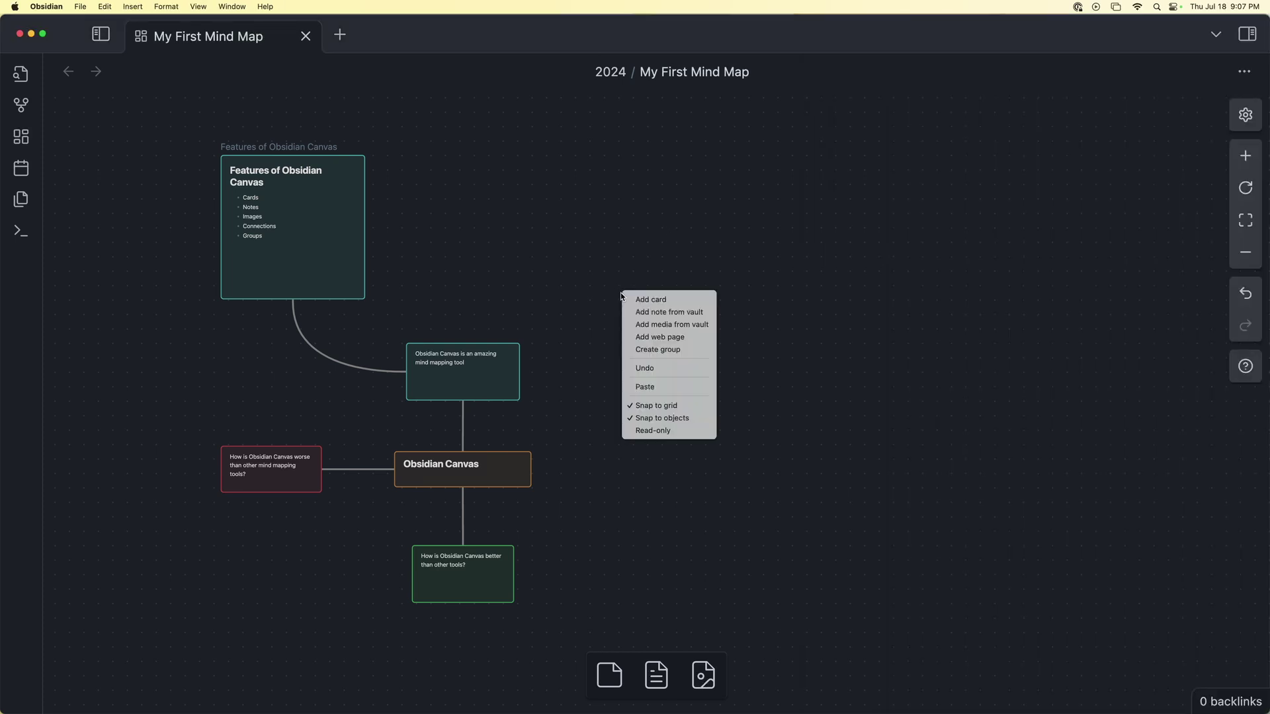
{"action": "left_click", "coordinate": [666, 338]}
{"action": "key", "text": "super+v"}
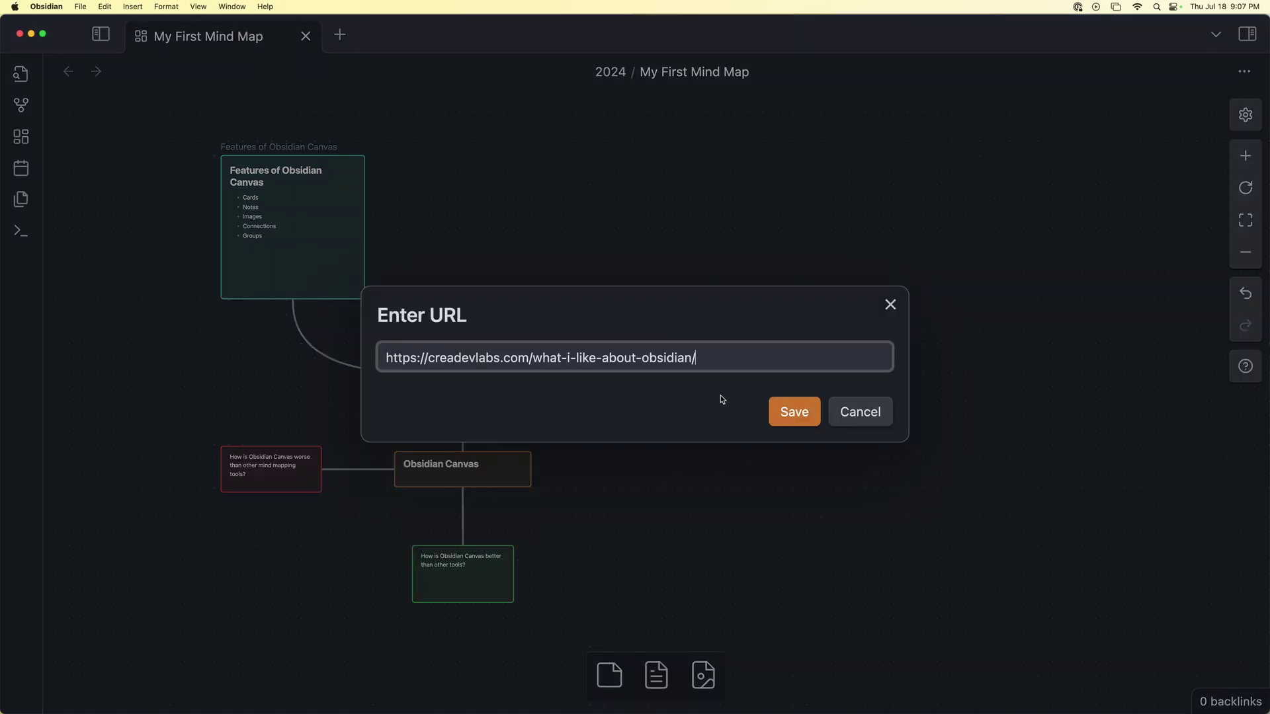
{"action": "left_click", "coordinate": [794, 404]}
Switch to Chrome and transfer the address of the YouTube video "The SIMPLEST Paper to Digital Productivity Workflow" onto the mind map canvas
{"action": "key", "text": "super+Tab"}
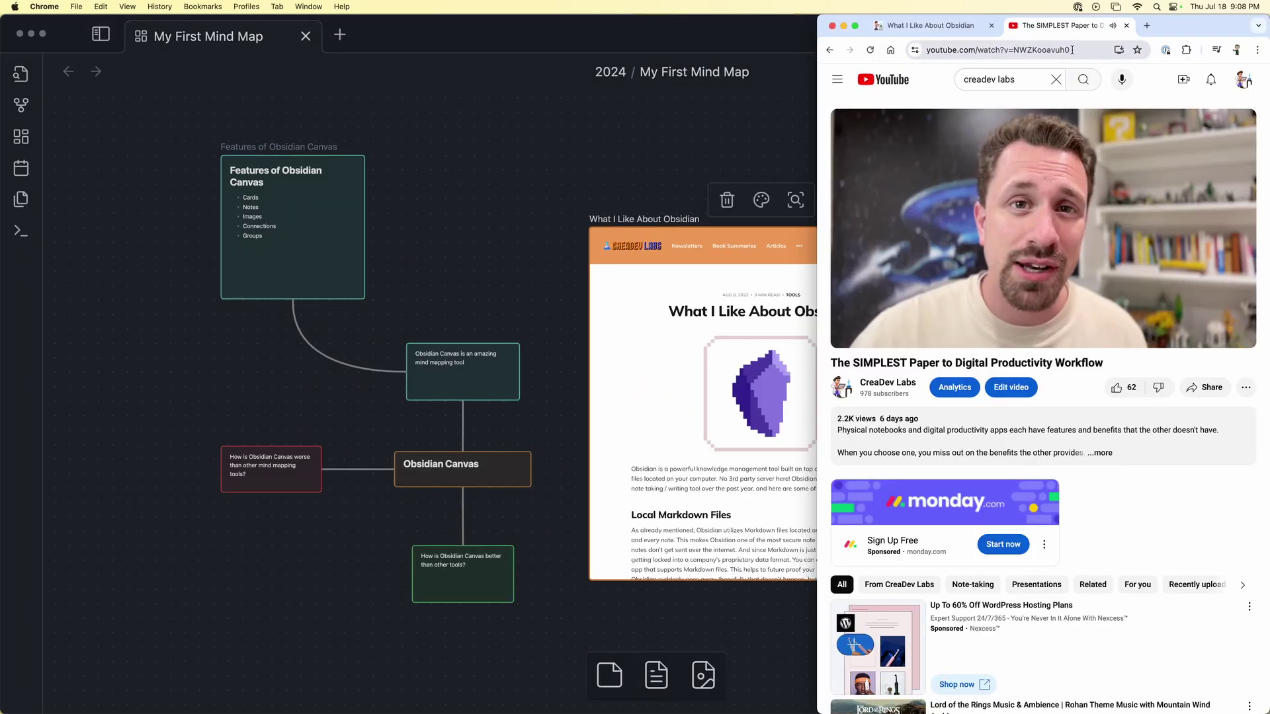
{"action": "left_click", "coordinate": [965, 48]}
{"action": "left_click", "coordinate": [963, 46]}
{"action": "left_click_drag", "start_coordinate": [963, 46], "coordinate": [506, 204]}
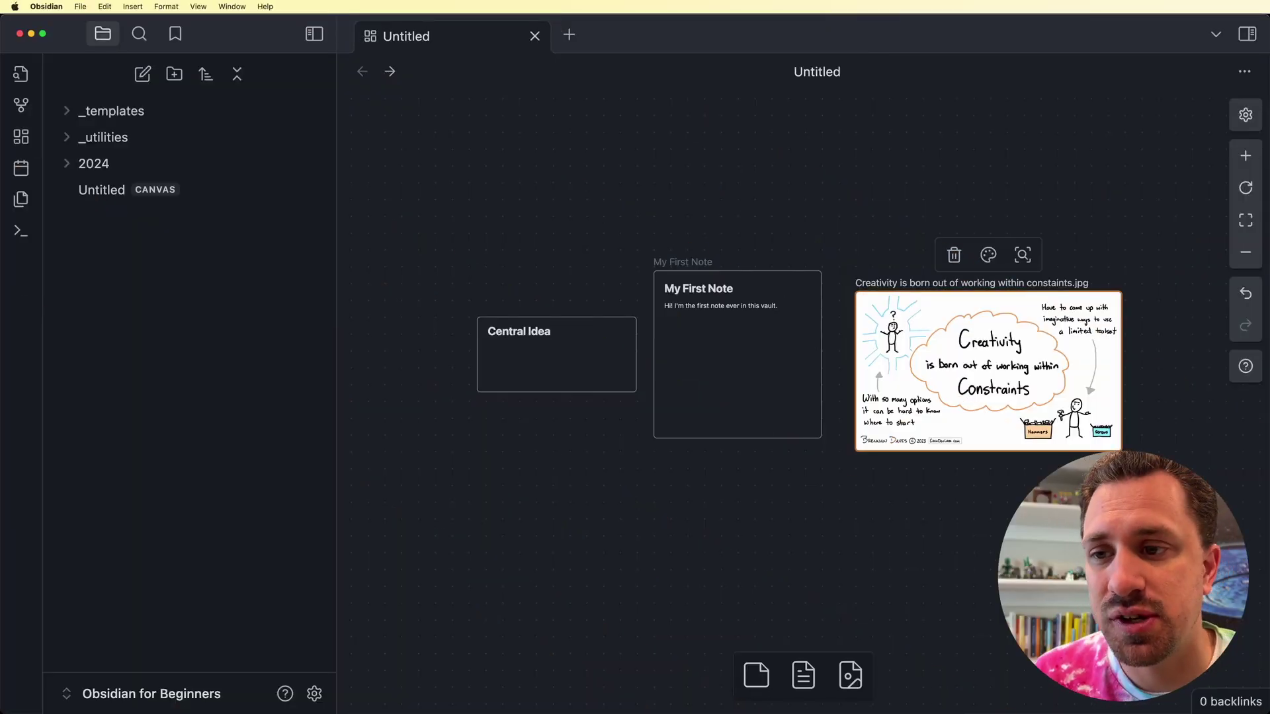
Spread out the Central Idea card, My First Note and the creativity image to leave wider gaps between them
{"action": "left_click_drag", "start_coordinate": [556, 354], "coordinate": [481, 291]}
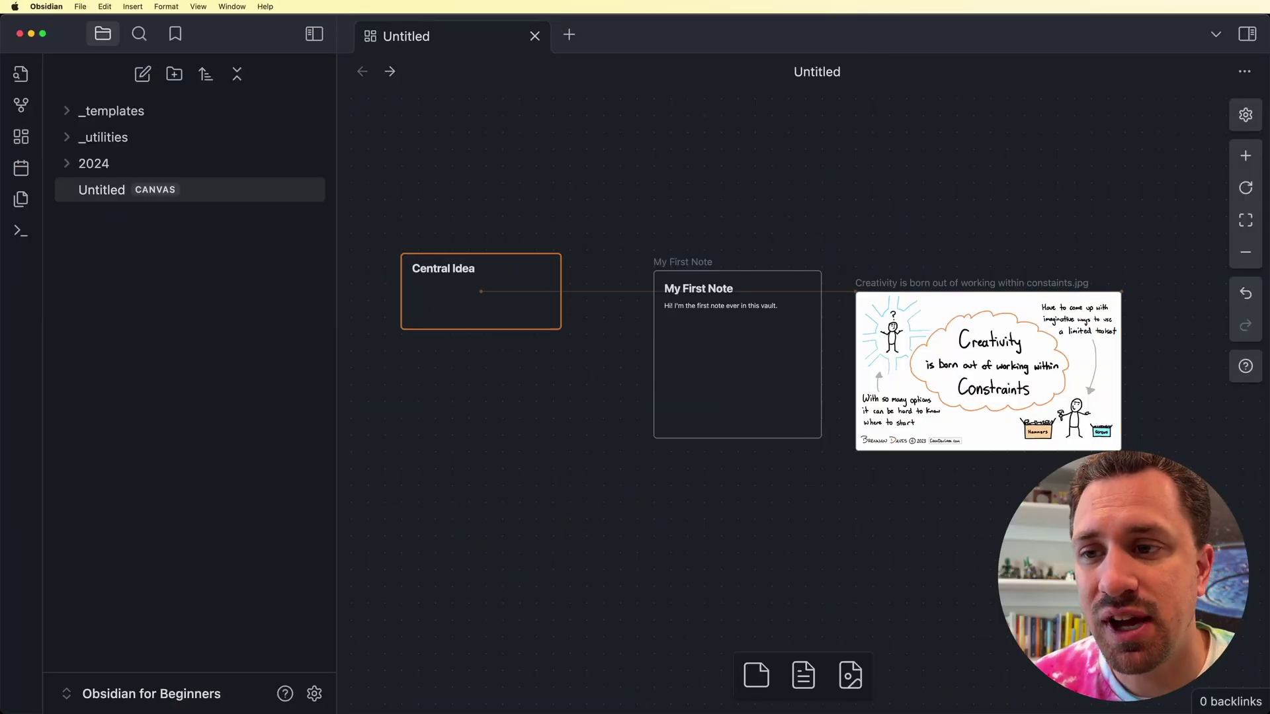
{"action": "mouse_move", "coordinate": [738, 354]}
{"action": "left_mouse_down"}
{"action": "mouse_move", "coordinate": [752, 252]}
{"action": "mouse_move", "coordinate": [737, 329]}
{"action": "left_mouse_up"}
{"action": "left_click_drag", "start_coordinate": [988, 371], "coordinate": [1038, 371]}
Connect Central Idea to My First Note and My First Note to the creativity image with arrows, shifting Central Idea slightly left
{"action": "mouse_move", "coordinate": [560, 291]}
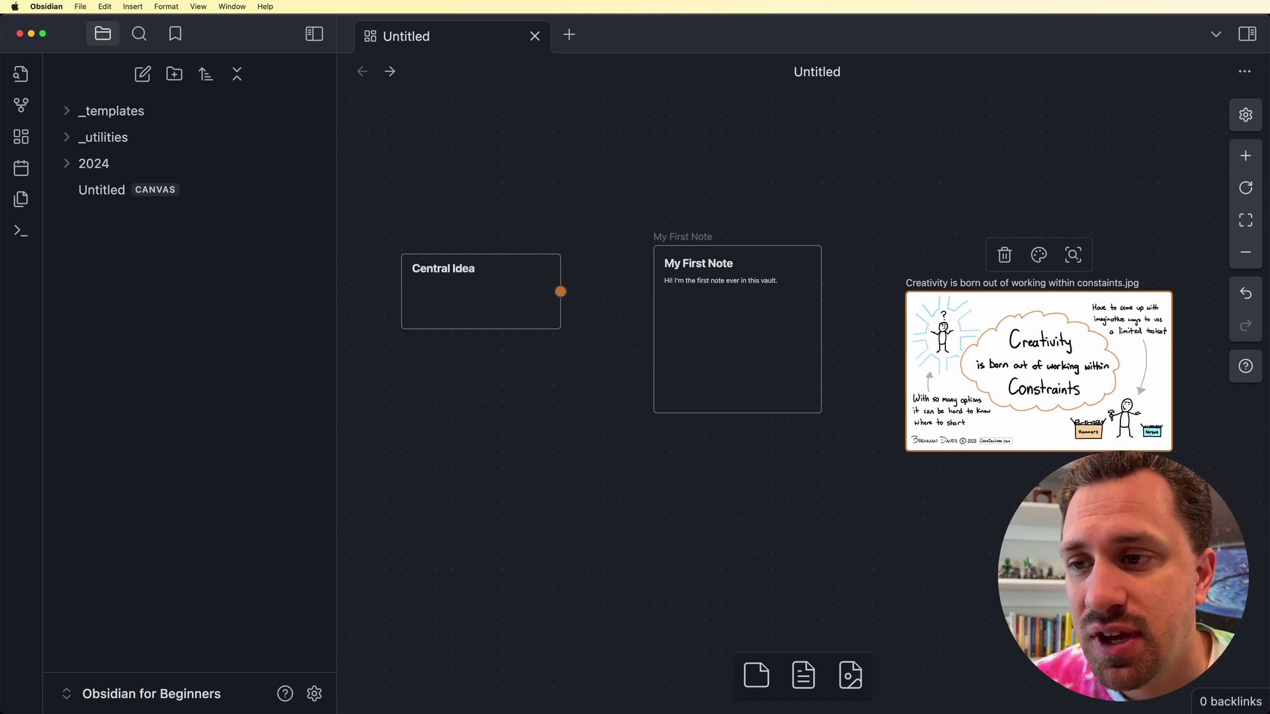
{"action": "left_click_drag", "start_coordinate": [561, 291], "coordinate": [653, 328]}
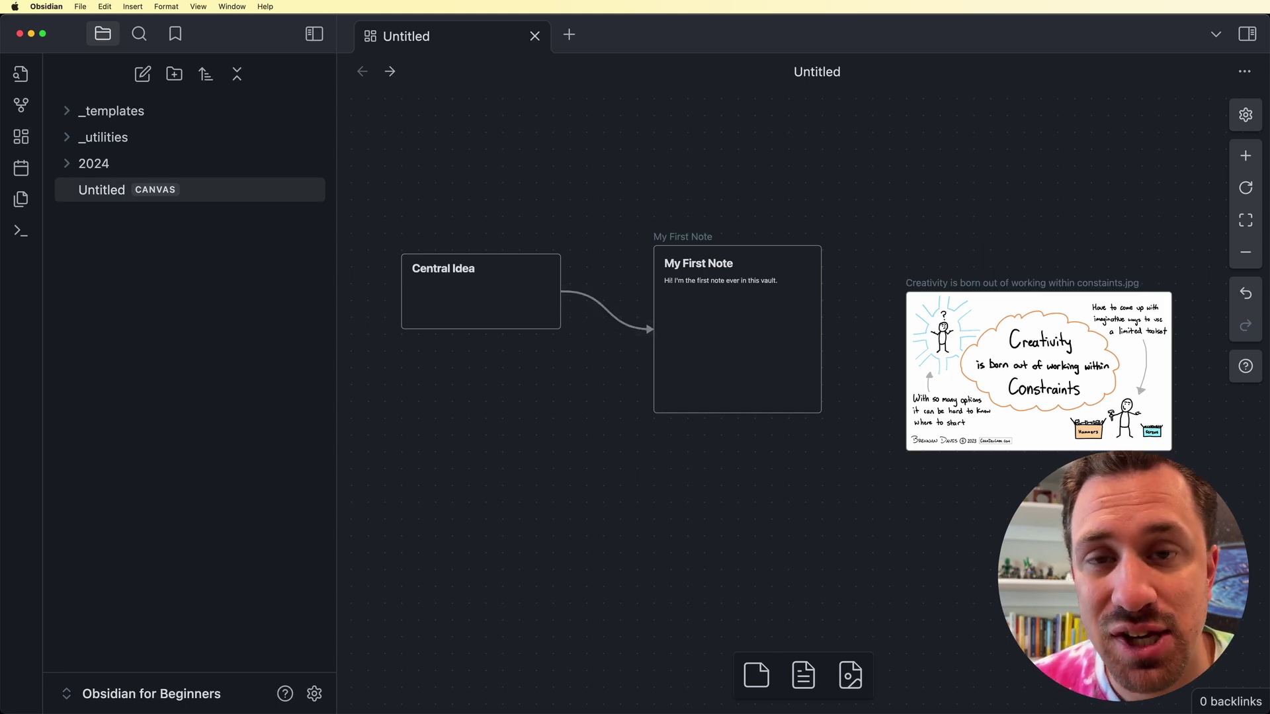
{"action": "mouse_move", "coordinate": [481, 291]}
{"action": "left_mouse_down"}
{"action": "mouse_move", "coordinate": [496, 385]}
{"action": "mouse_move", "coordinate": [495, 135]}
{"action": "mouse_move", "coordinate": [479, 504]}
{"action": "mouse_move", "coordinate": [653, 572]}
{"action": "mouse_move", "coordinate": [530, 250]}
{"action": "mouse_move", "coordinate": [465, 304]}
{"action": "mouse_move", "coordinate": [465, 291]}
{"action": "left_mouse_up"}
{"action": "left_click_drag", "start_coordinate": [822, 329], "coordinate": [906, 371]}
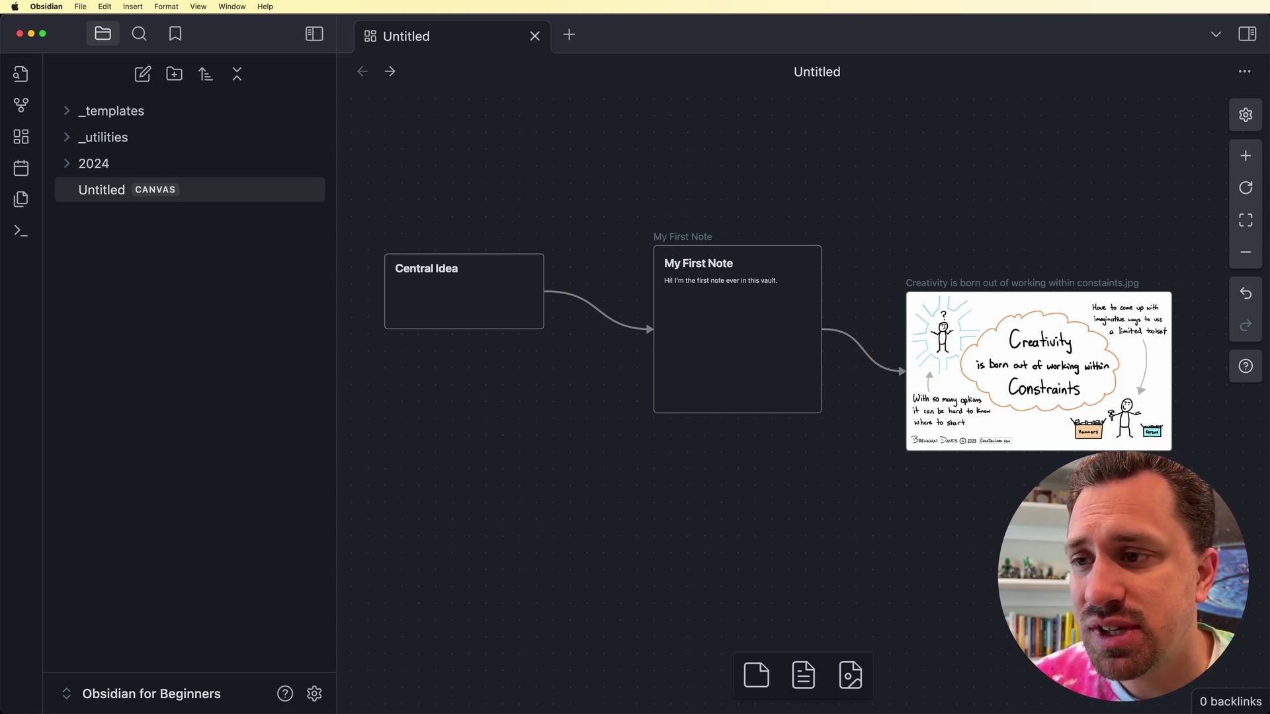
Move the Central Idea card below the other items and My First Note to the upper left of the canvas
{"action": "left_click_drag", "start_coordinate": [465, 291], "coordinate": [766, 523]}
{"action": "left_click_drag", "start_coordinate": [737, 329], "coordinate": [536, 288]}
Delete the arrow between Central Idea and My First Note and the arrow from My First Note to the creativity image
{"action": "left_click", "coordinate": [693, 429]}
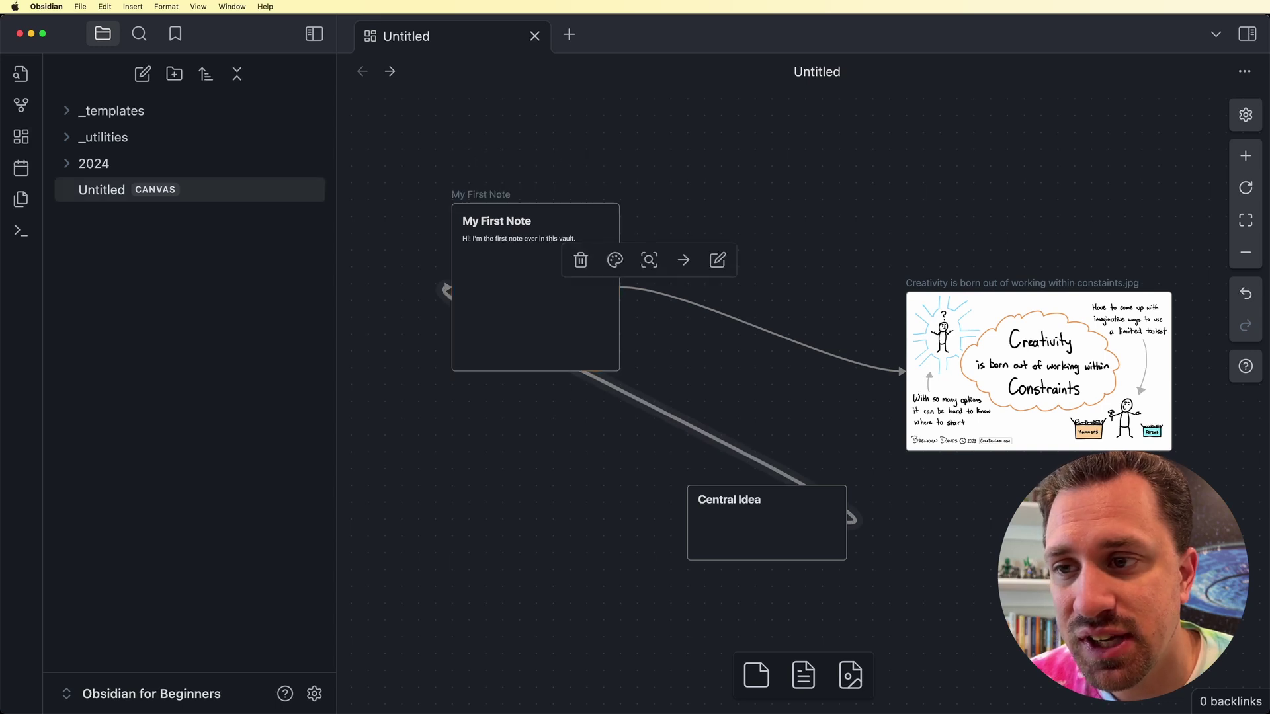
{"action": "left_click", "coordinate": [580, 260]}
{"action": "left_click", "coordinate": [761, 329]}
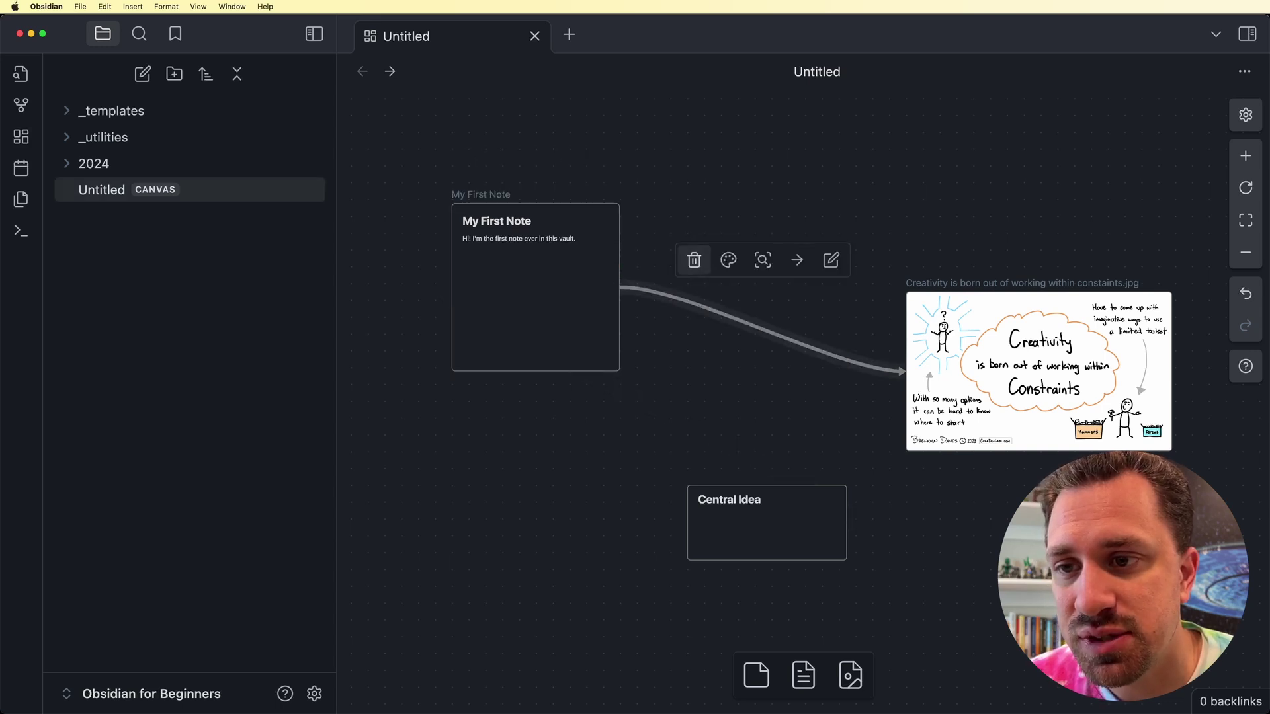
{"action": "left_click", "coordinate": [694, 259]}
Arrange the items in a row with My First Note on the left, Central Idea in the middle and the creativity image on the right
{"action": "left_click_drag", "start_coordinate": [767, 522], "coordinate": [750, 325]}
{"action": "left_click_drag", "start_coordinate": [536, 287], "coordinate": [502, 325]}
{"action": "key", "text": "super+z"}
{"action": "key", "text": "super+z"}
{"action": "key", "text": "super+z"}
{"action": "key", "text": "super+z"}
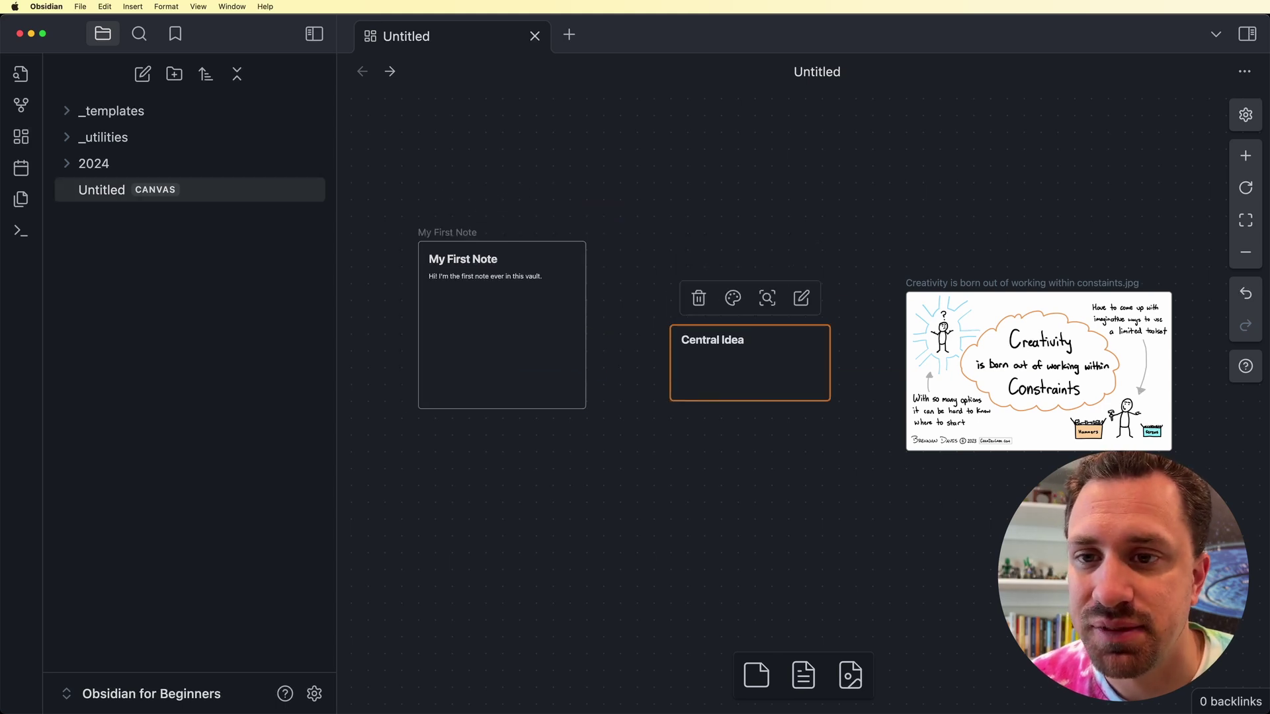
{"action": "left_click_drag", "start_coordinate": [1072, 324], "coordinate": [1056, 328]}
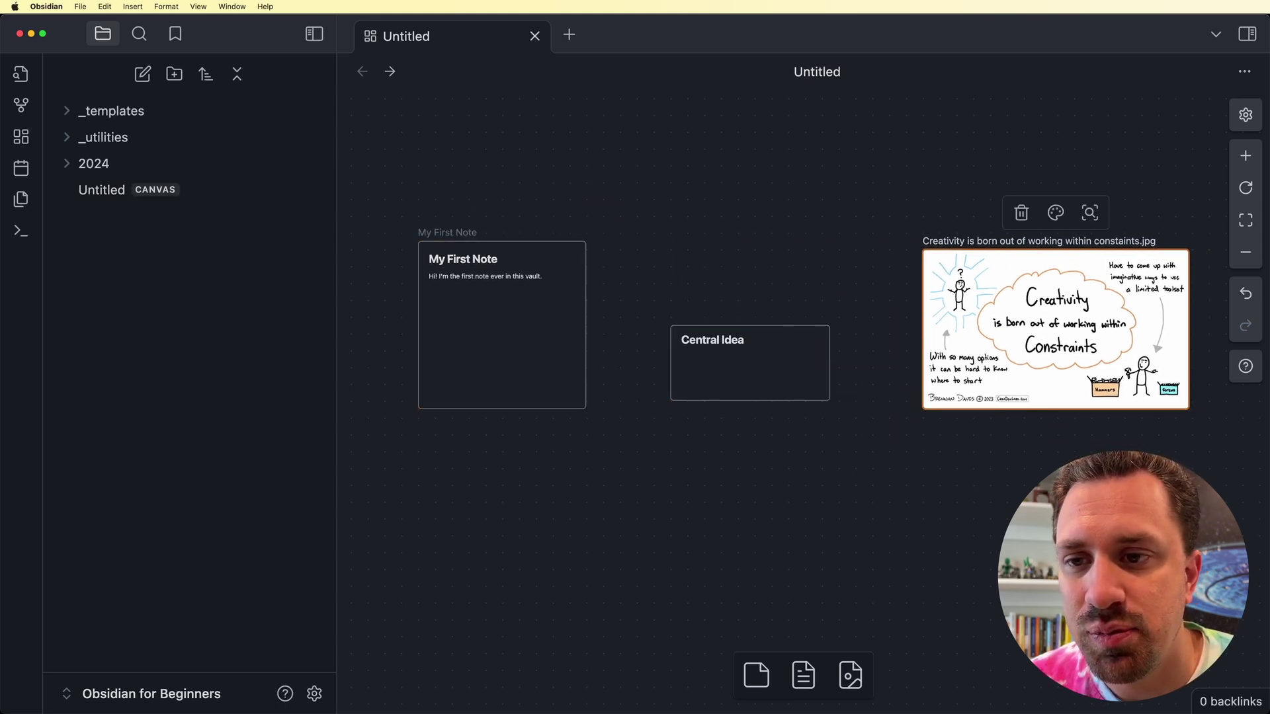
{"action": "left_click_drag", "start_coordinate": [750, 362], "coordinate": [767, 325]}
Draw arrows from Central Idea to My First Note and to the creativity image, and shift Central Idea slightly left
{"action": "left_click_drag", "start_coordinate": [688, 325], "coordinate": [586, 325]}
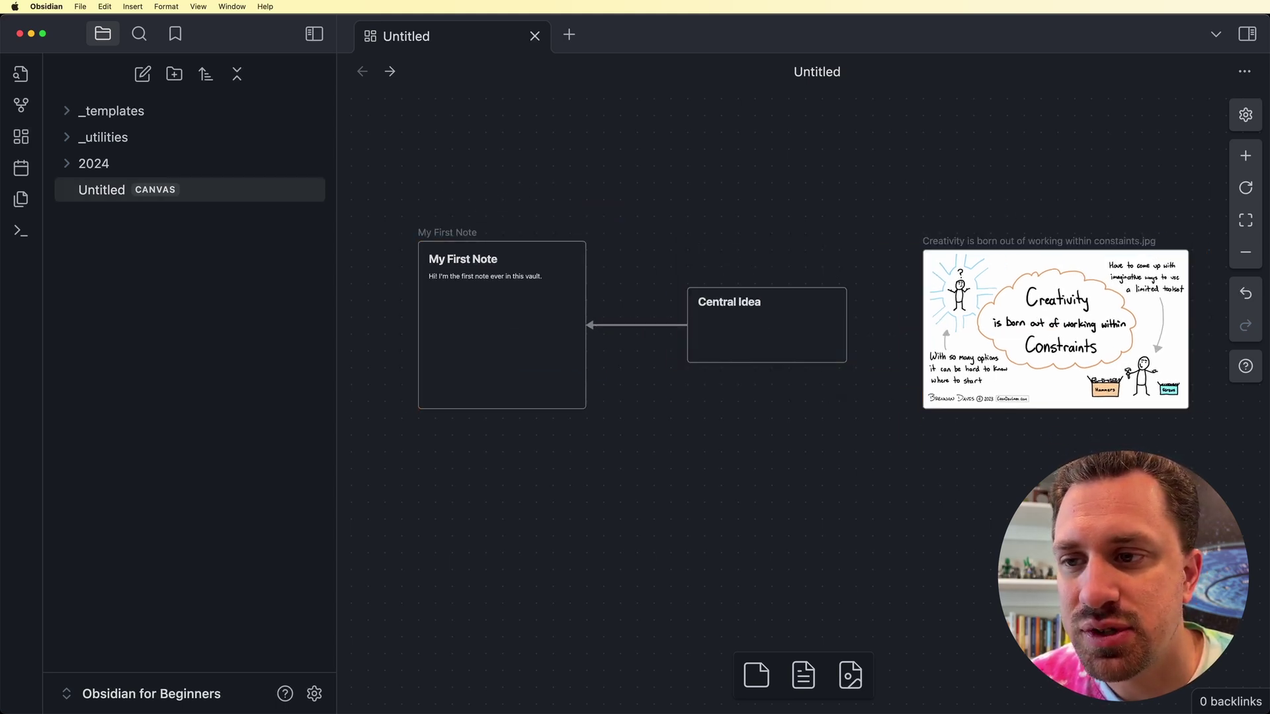
{"action": "left_click_drag", "start_coordinate": [846, 325], "coordinate": [922, 329]}
{"action": "mouse_move", "coordinate": [766, 325]}
{"action": "left_mouse_down"}
{"action": "mouse_move", "coordinate": [750, 328]}
{"action": "mouse_move", "coordinate": [769, 242]}
{"action": "mouse_move", "coordinate": [750, 326]}
{"action": "left_mouse_up"}
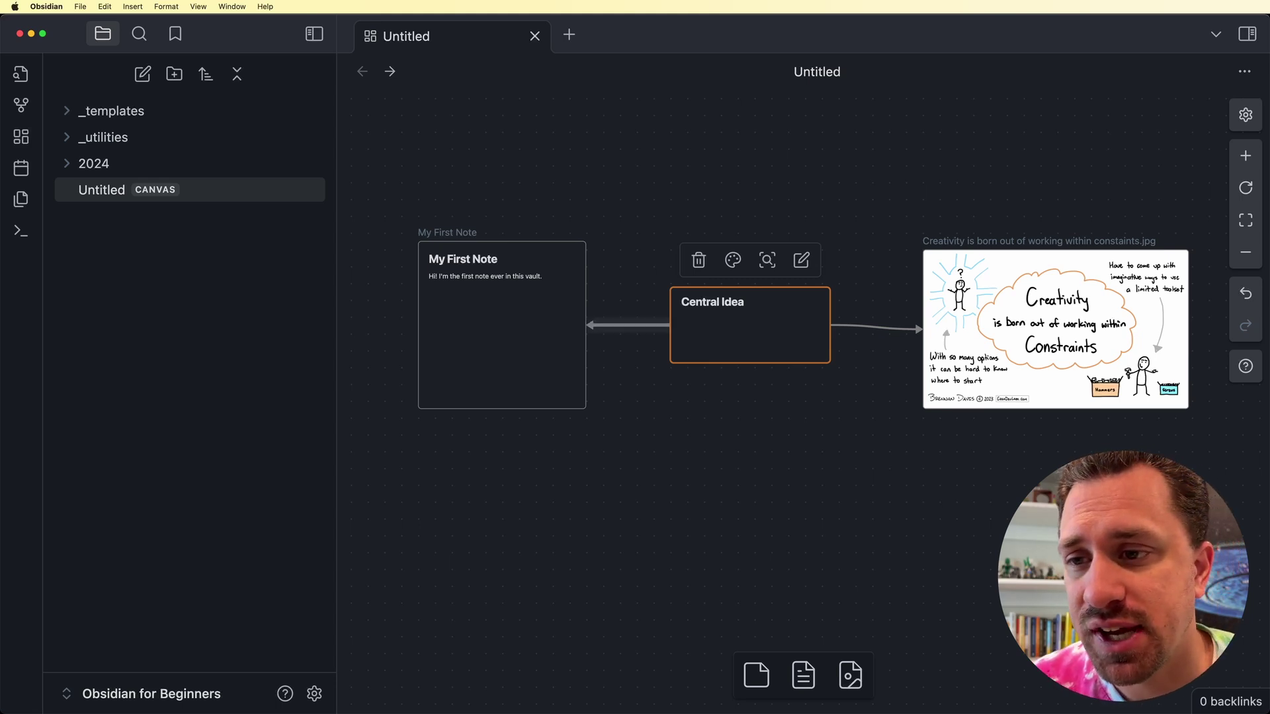
Color the arrow from Central Idea to My First Note orange and open its custom color picker
{"action": "left_click", "coordinate": [628, 324]}
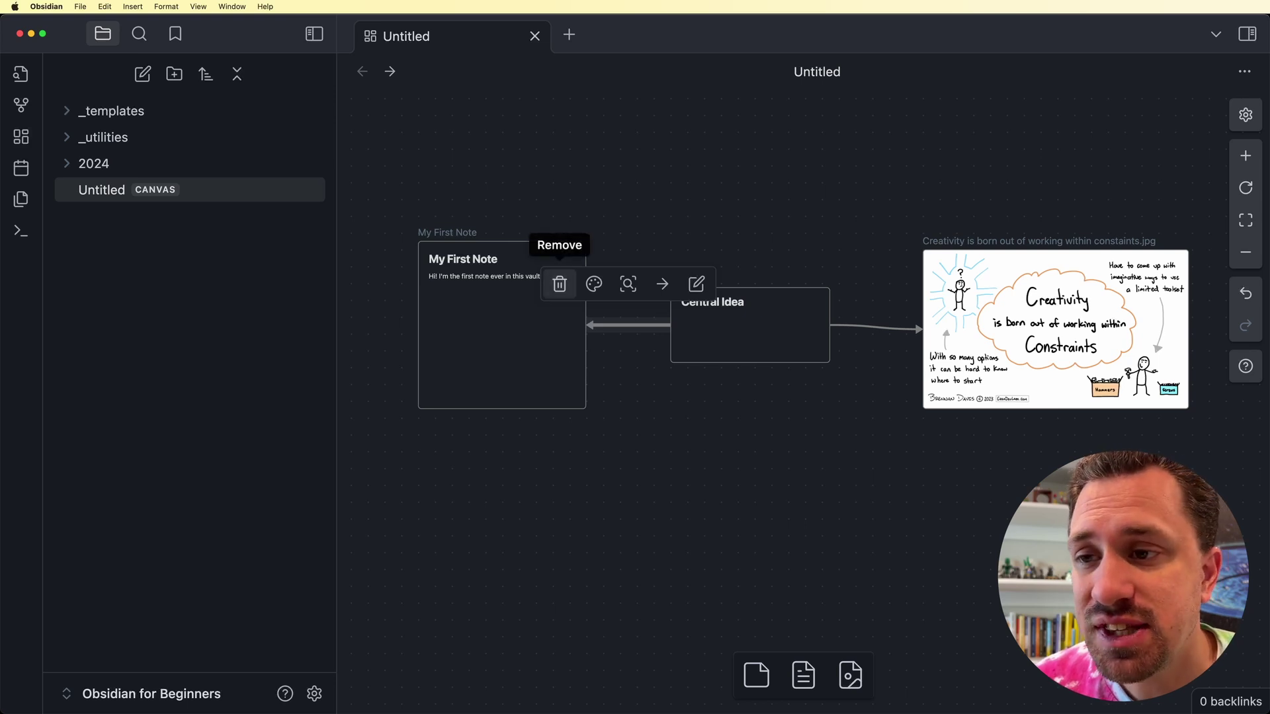
{"action": "left_click", "coordinate": [593, 284]}
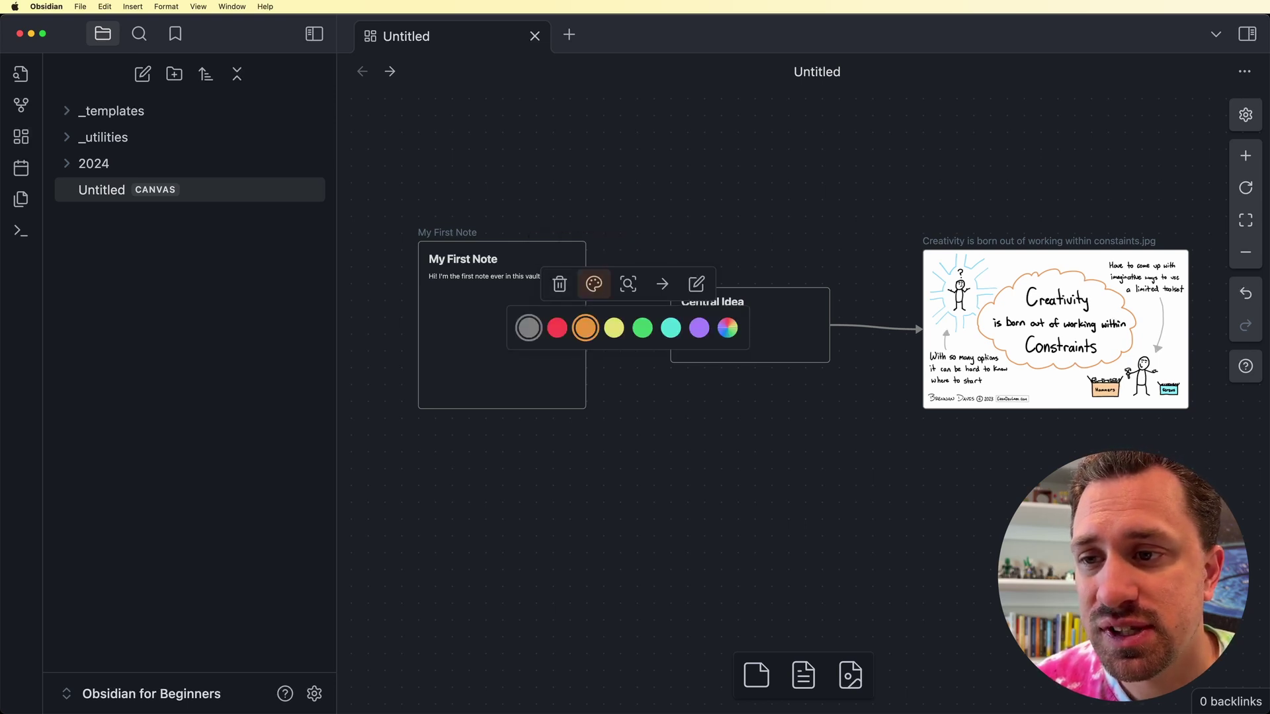
{"action": "left_click", "coordinate": [584, 327]}
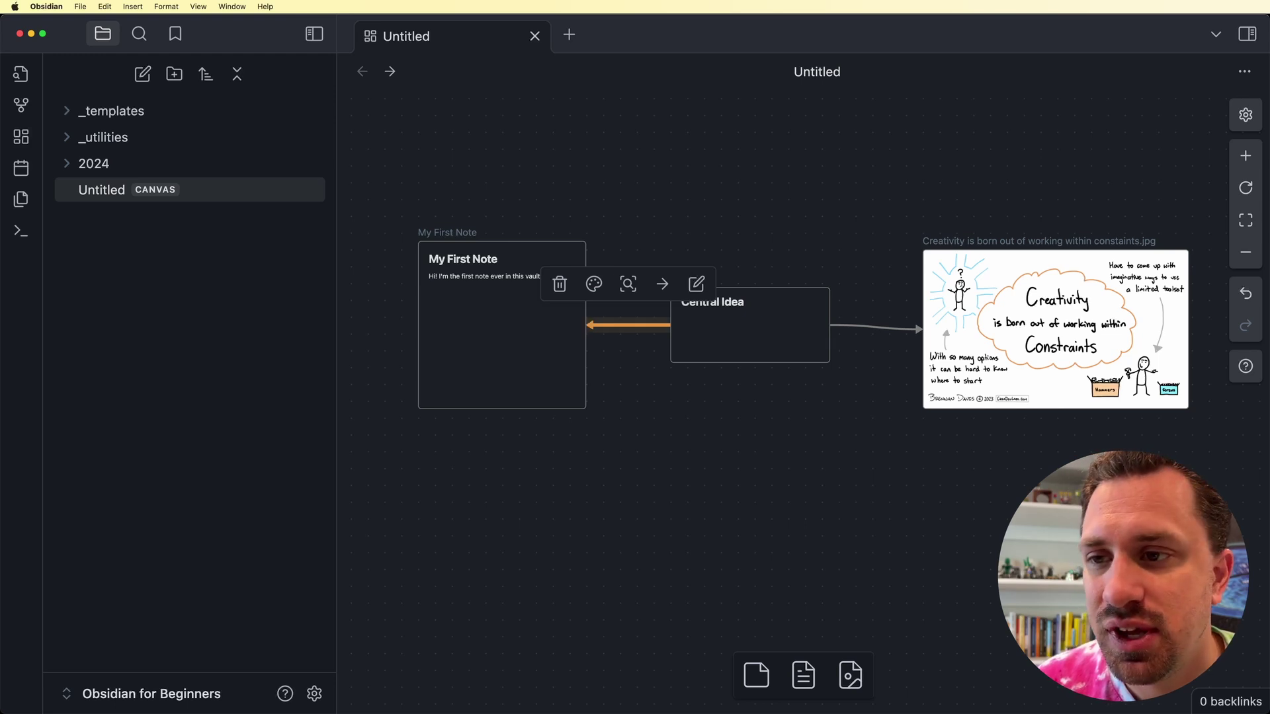
{"action": "left_click", "coordinate": [593, 283]}
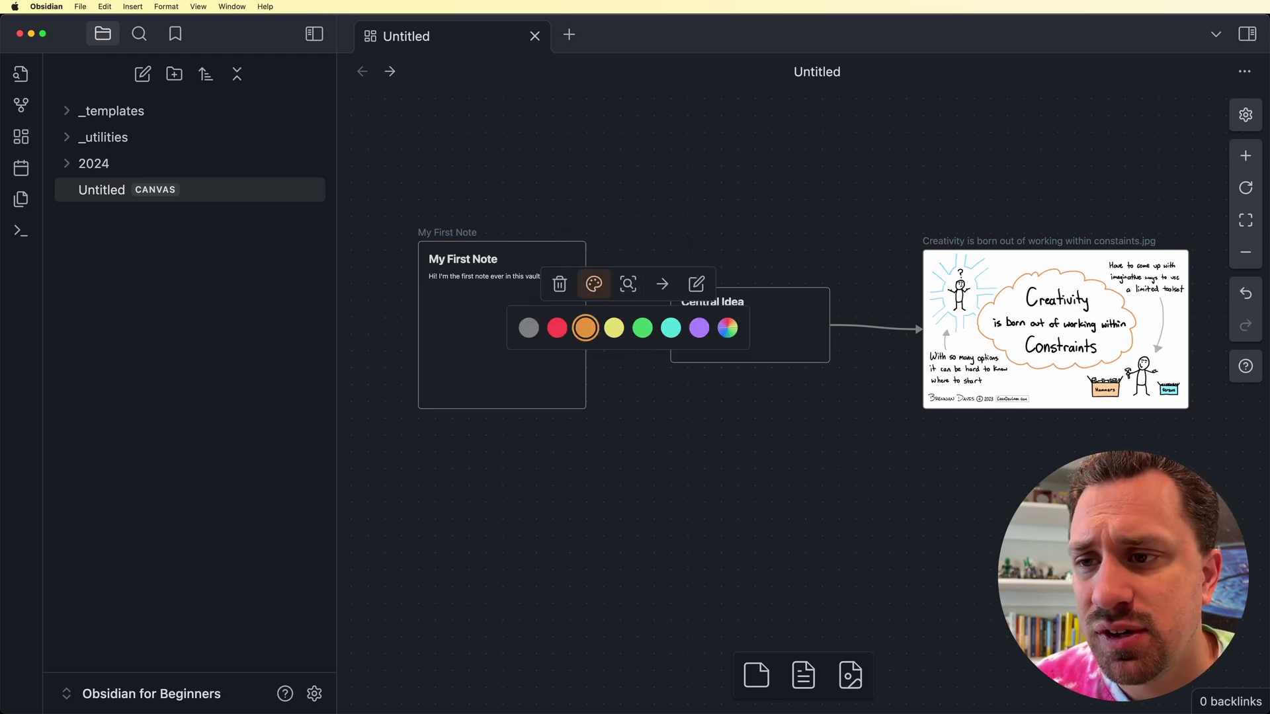
{"action": "left_click", "coordinate": [727, 327]}
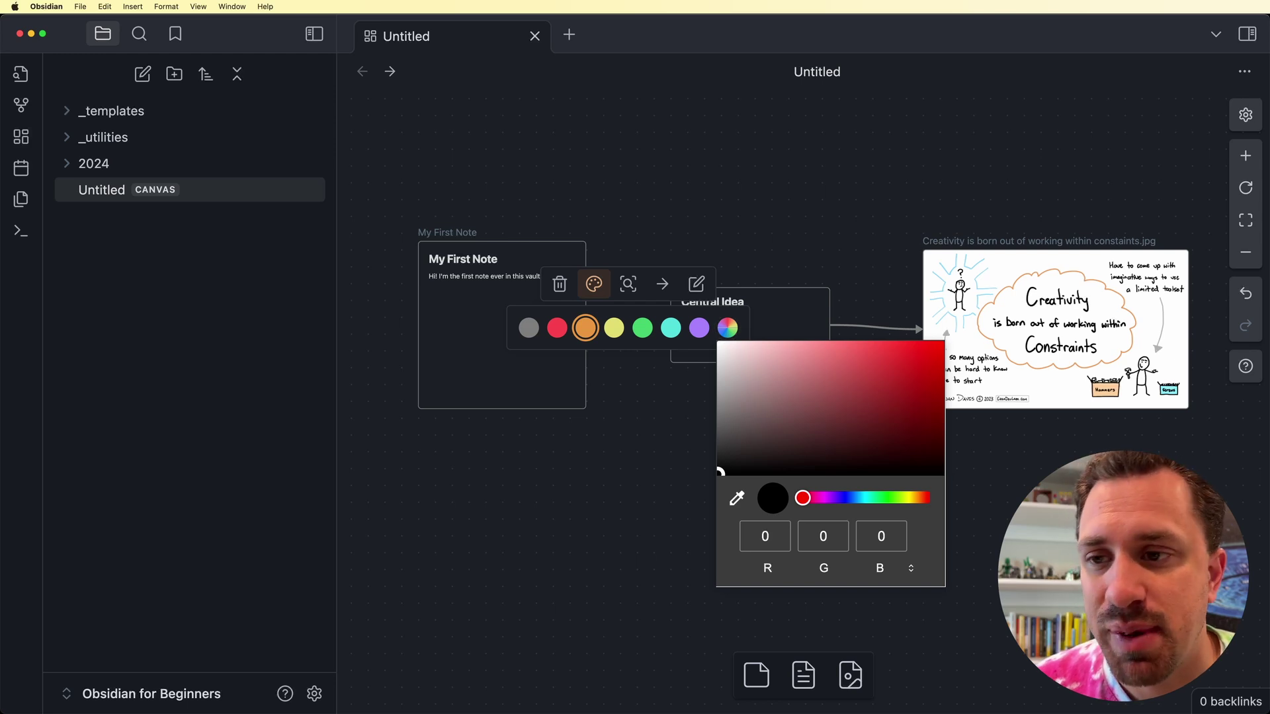
Zoom the canvas to the orange arrow and to the My First Note card in turn
{"action": "left_click", "coordinate": [627, 284]}
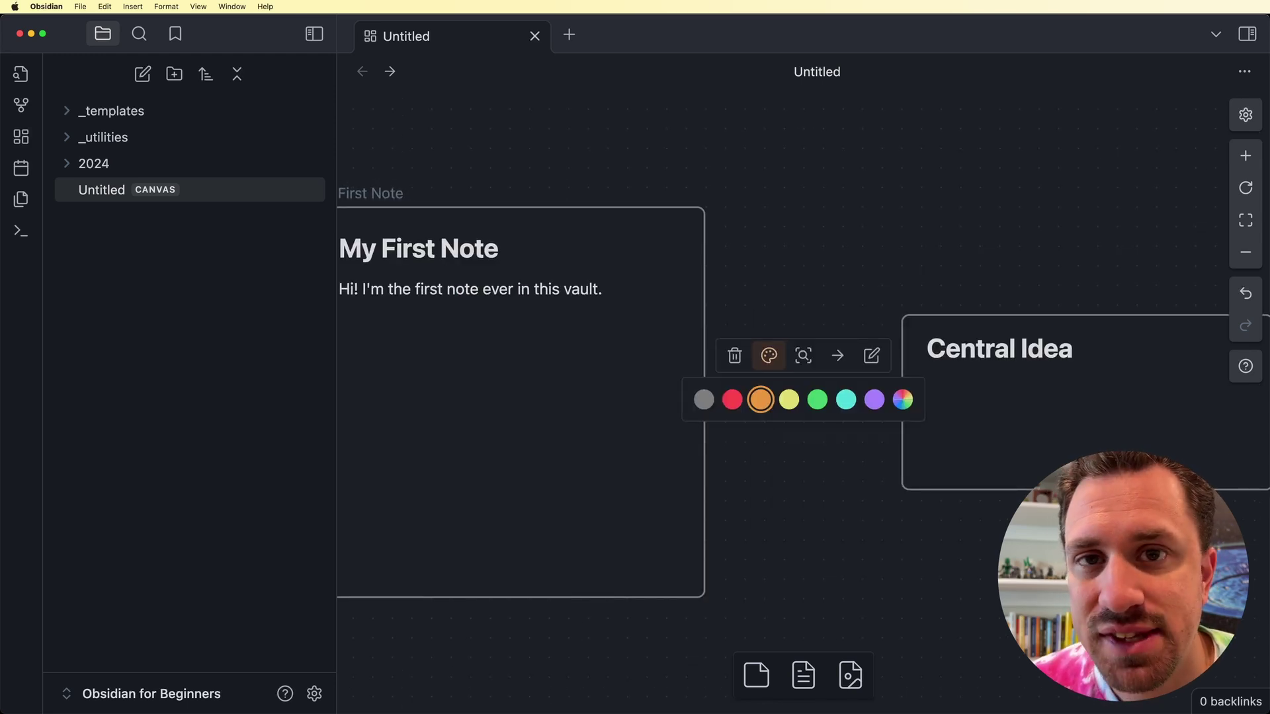
{"action": "key", "text": "Escape"}
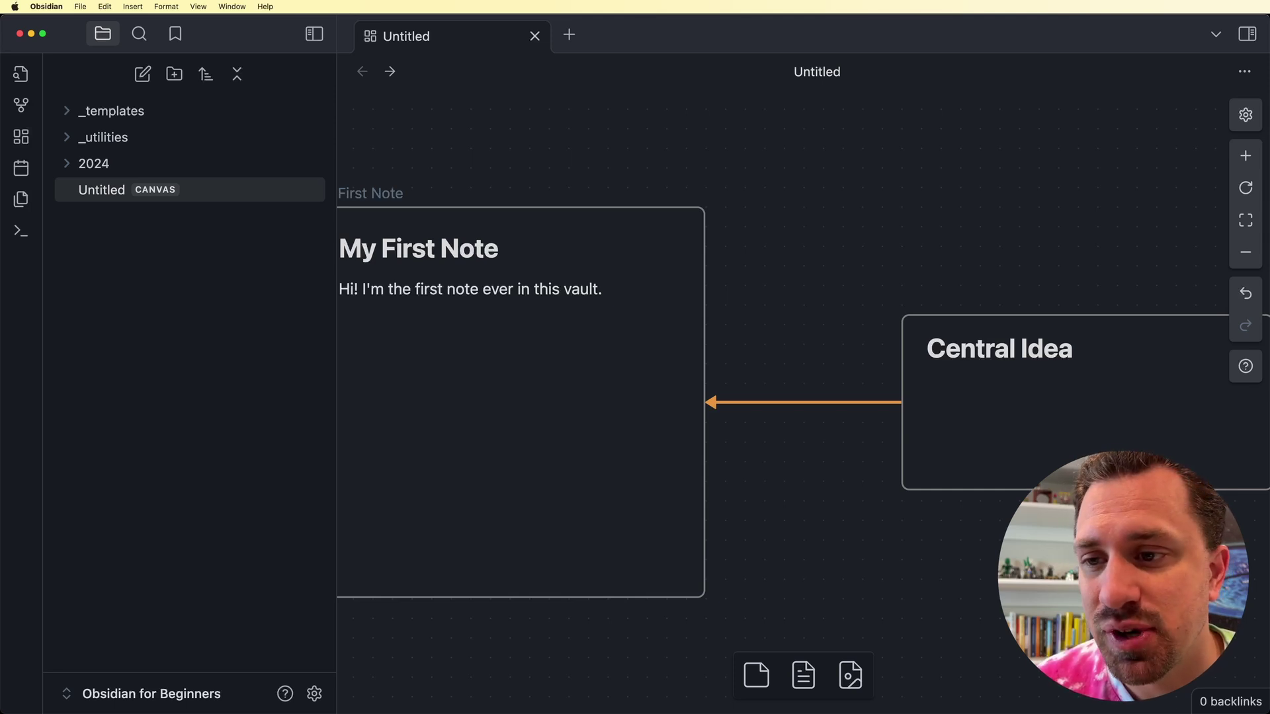
{"action": "left_click", "coordinate": [520, 402]}
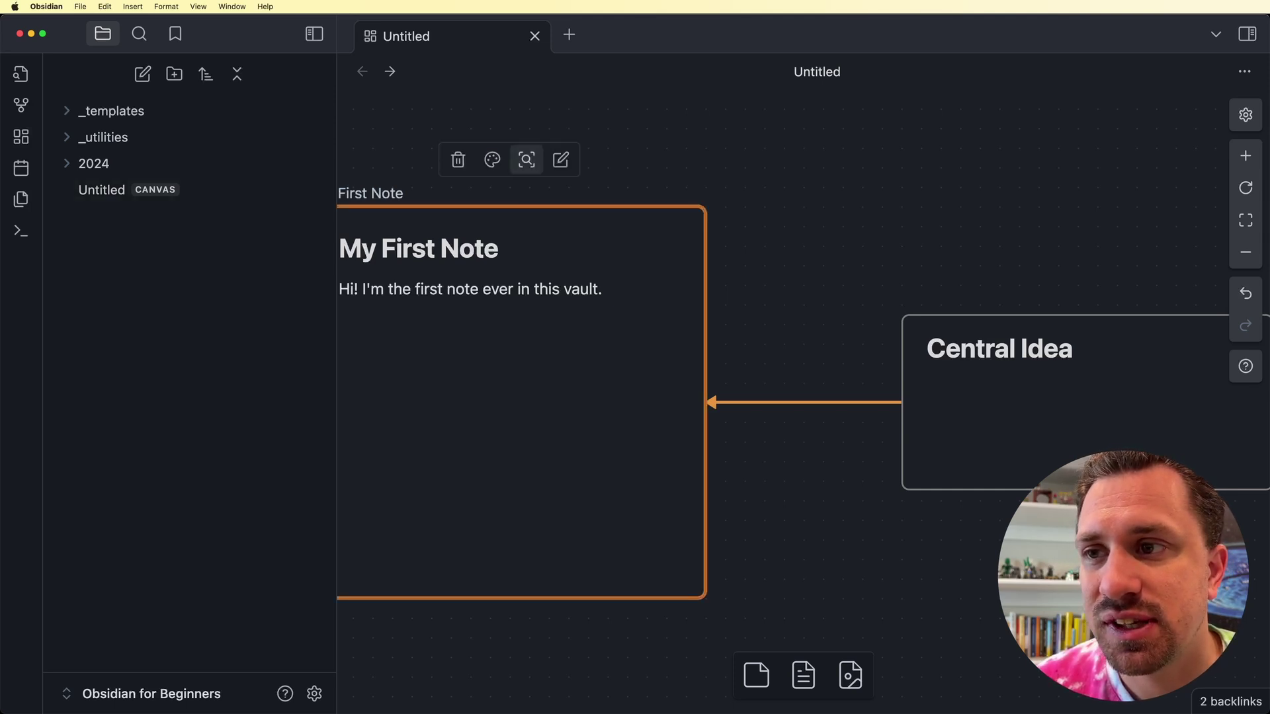
{"action": "left_click", "coordinate": [527, 159]}
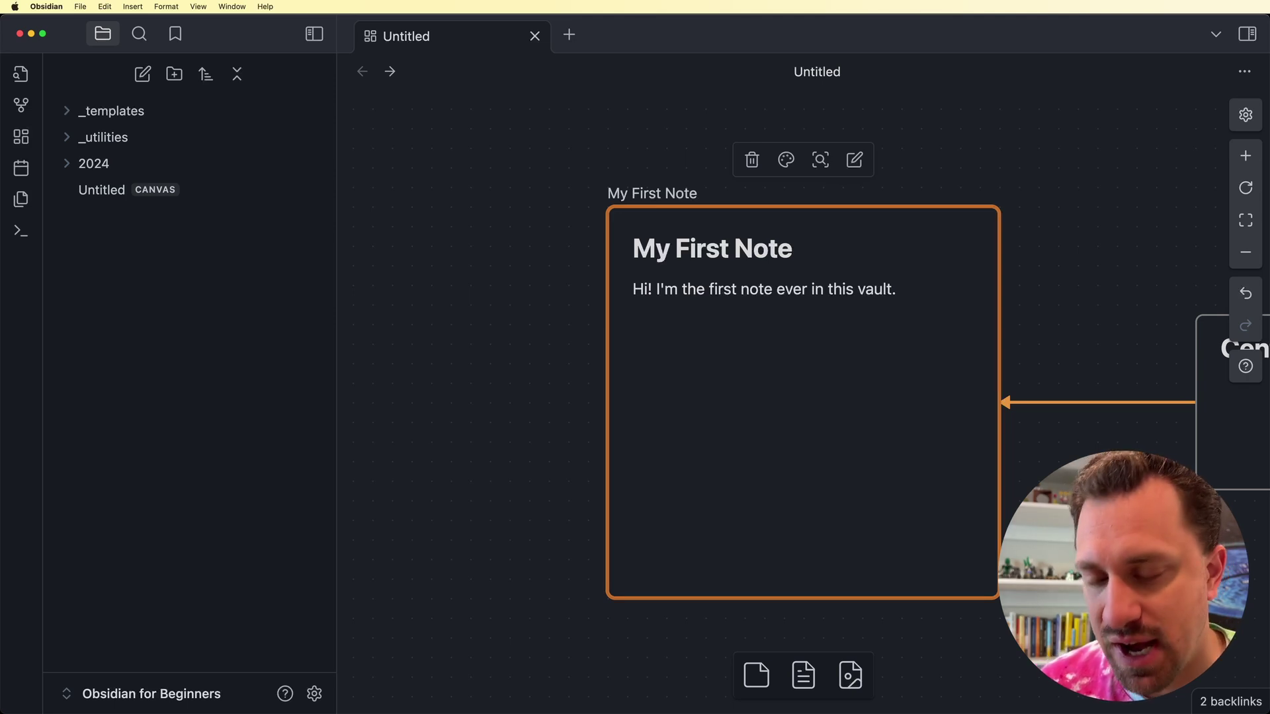
Change the orange connection between My First Note and Central Idea to nondirectional
{"action": "scroll", "coordinate": [803, 402], "scroll_direction": "down", "scroll_amount": 3}
{"action": "scroll", "coordinate": [803, 402], "scroll_direction": "right", "scroll_amount": 5}
{"action": "left_click", "coordinate": [634, 377]}
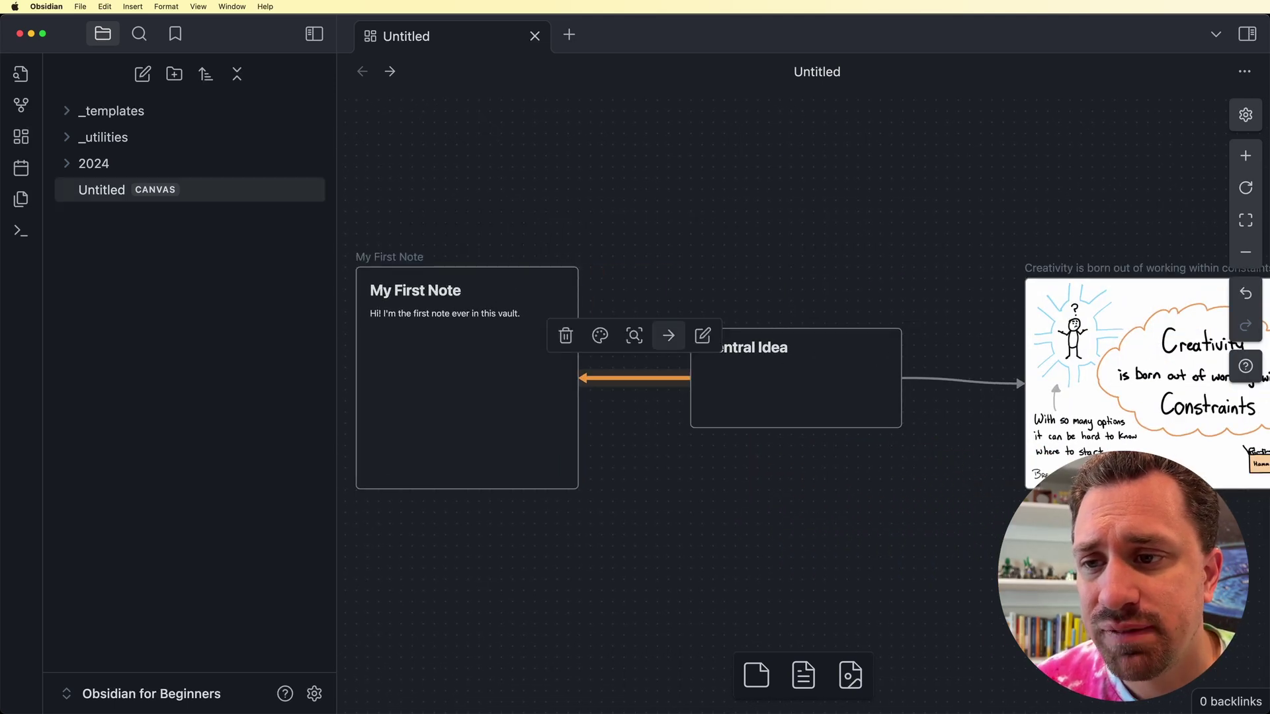
{"action": "left_click", "coordinate": [669, 335]}
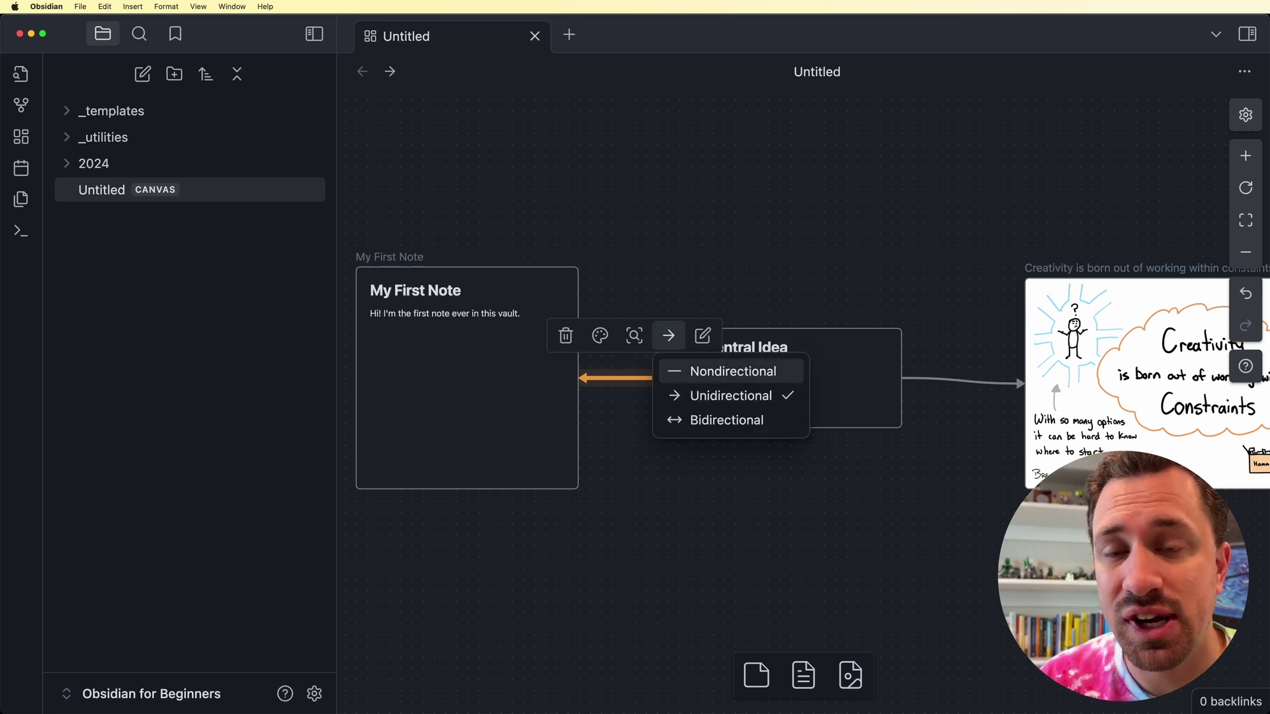
{"action": "left_click", "coordinate": [733, 371]}
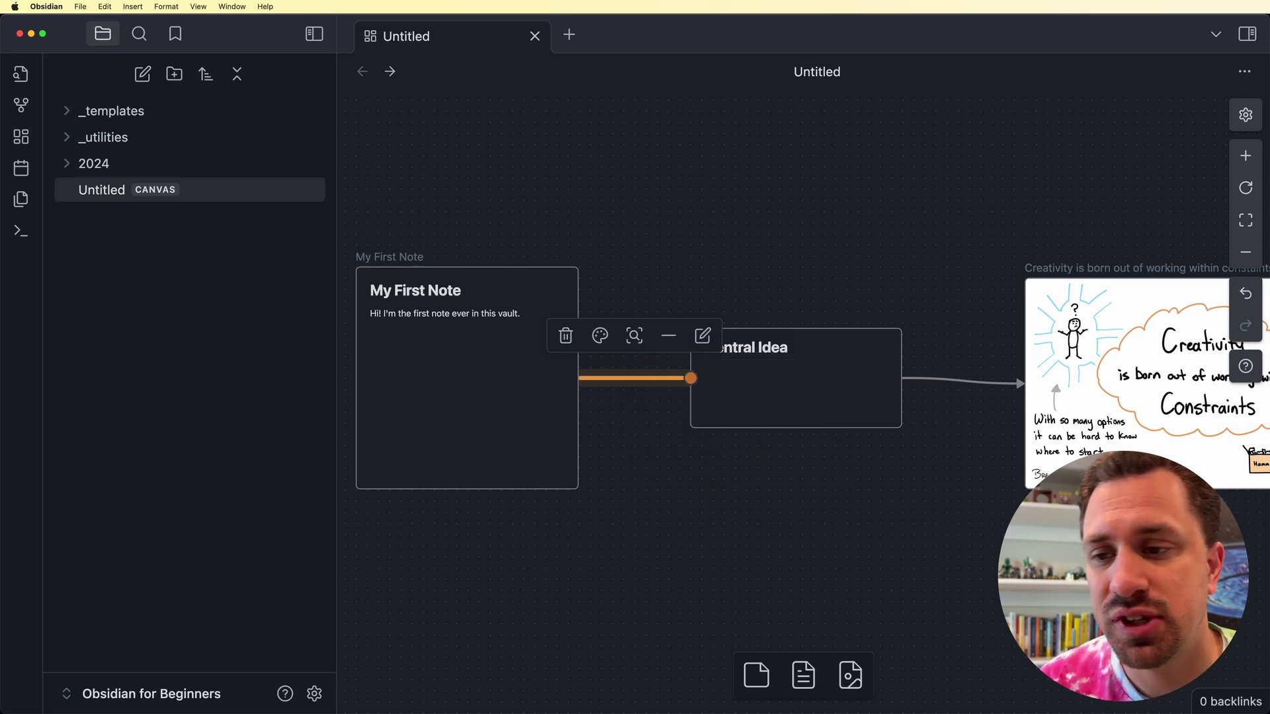
Move My First Note slightly higher and set its orange connection to unidirectional
{"action": "left_click_drag", "start_coordinate": [469, 375], "coordinate": [457, 324]}
{"action": "left_click", "coordinate": [622, 351]}
{"action": "left_click", "coordinate": [663, 301]}
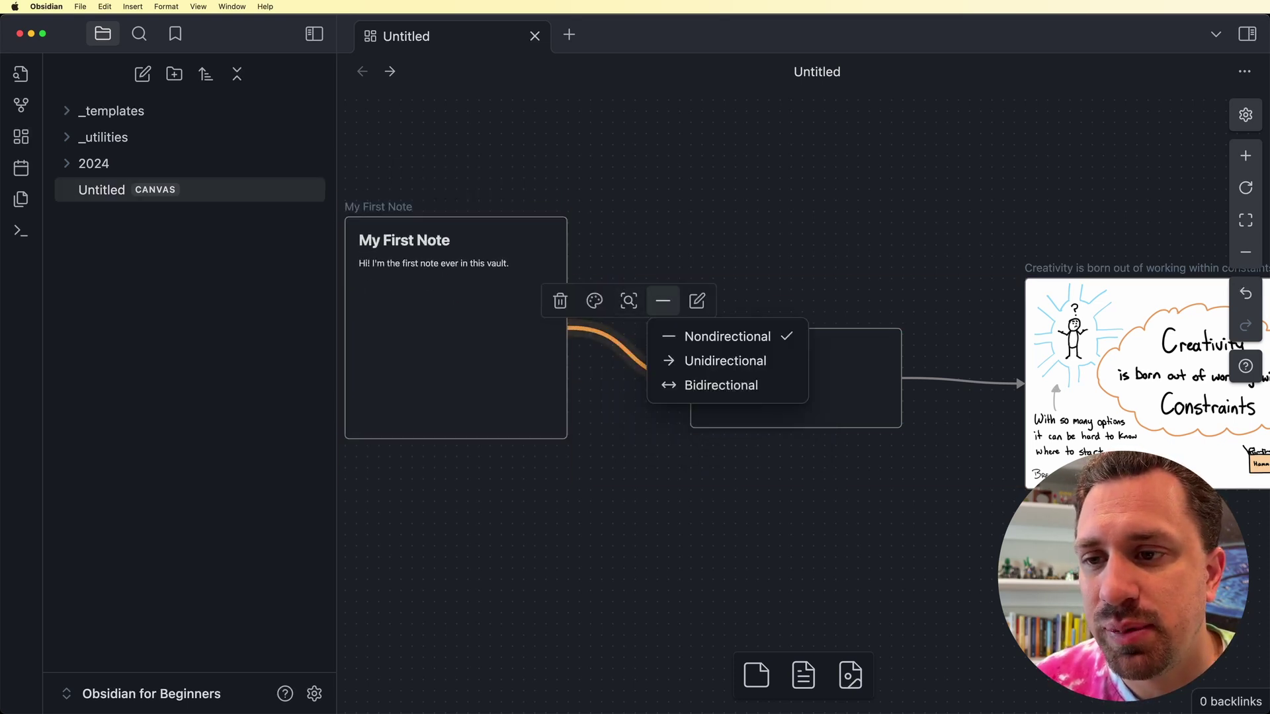
{"action": "left_click", "coordinate": [725, 360]}
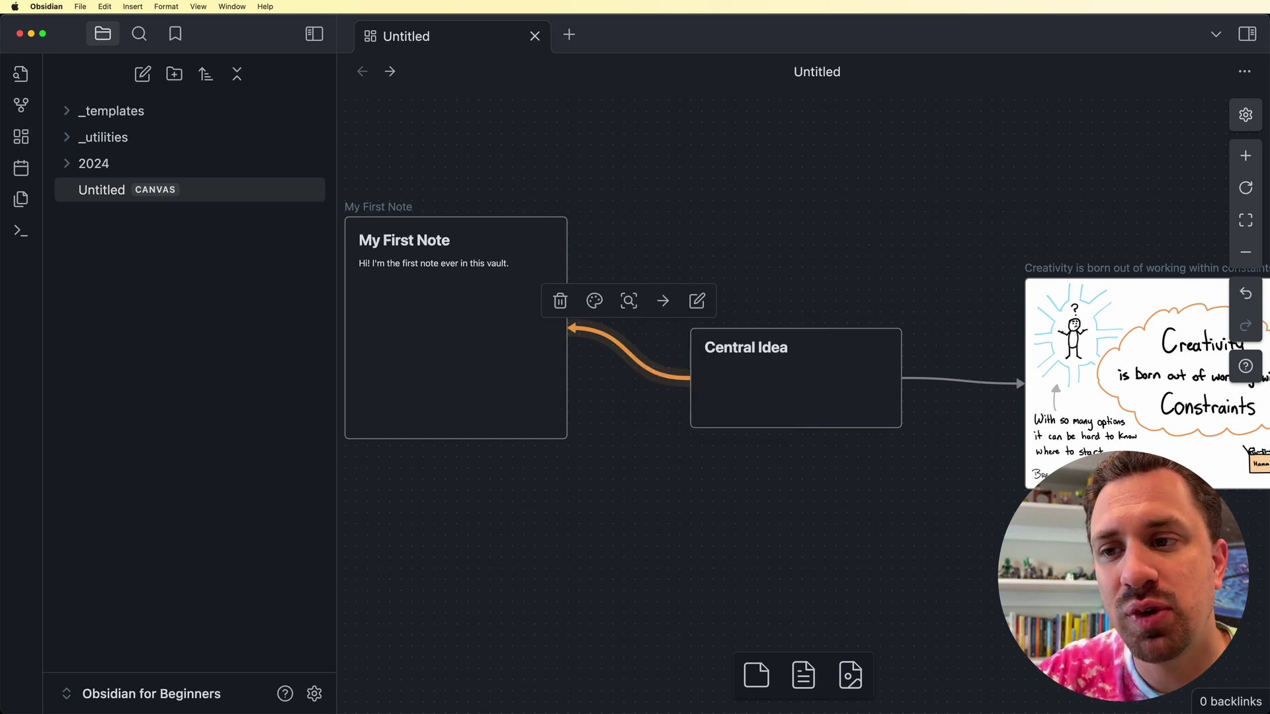
Set the orange connection to bidirectional and move My First Note farther left from Central Idea
{"action": "left_click", "coordinate": [662, 301]}
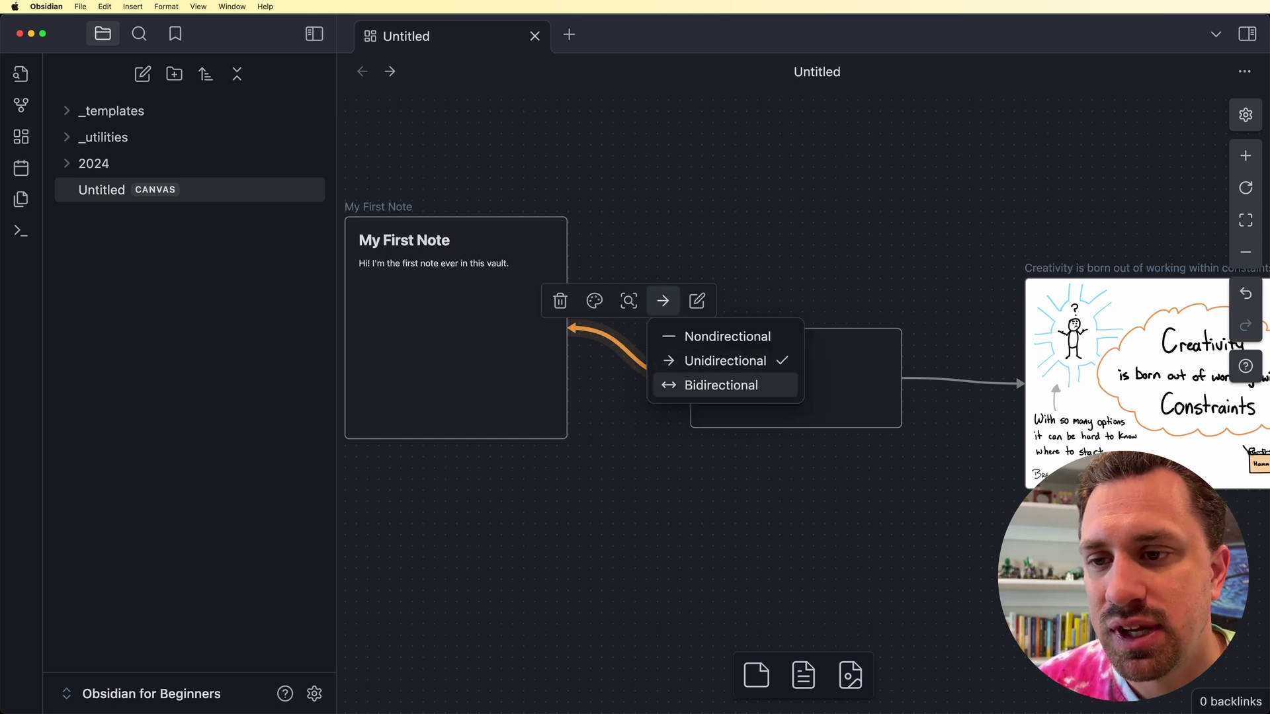
{"action": "left_click", "coordinate": [726, 385]}
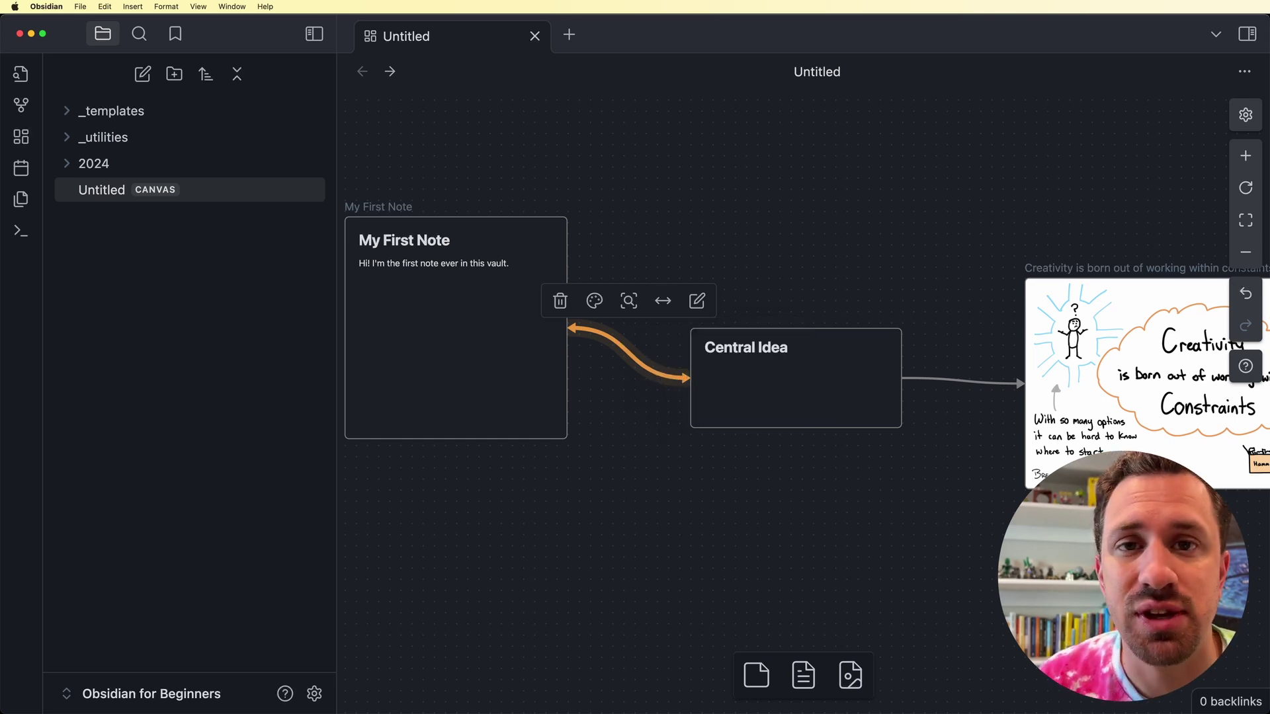
{"action": "left_click_drag", "start_coordinate": [456, 327], "coordinate": [389, 356]}
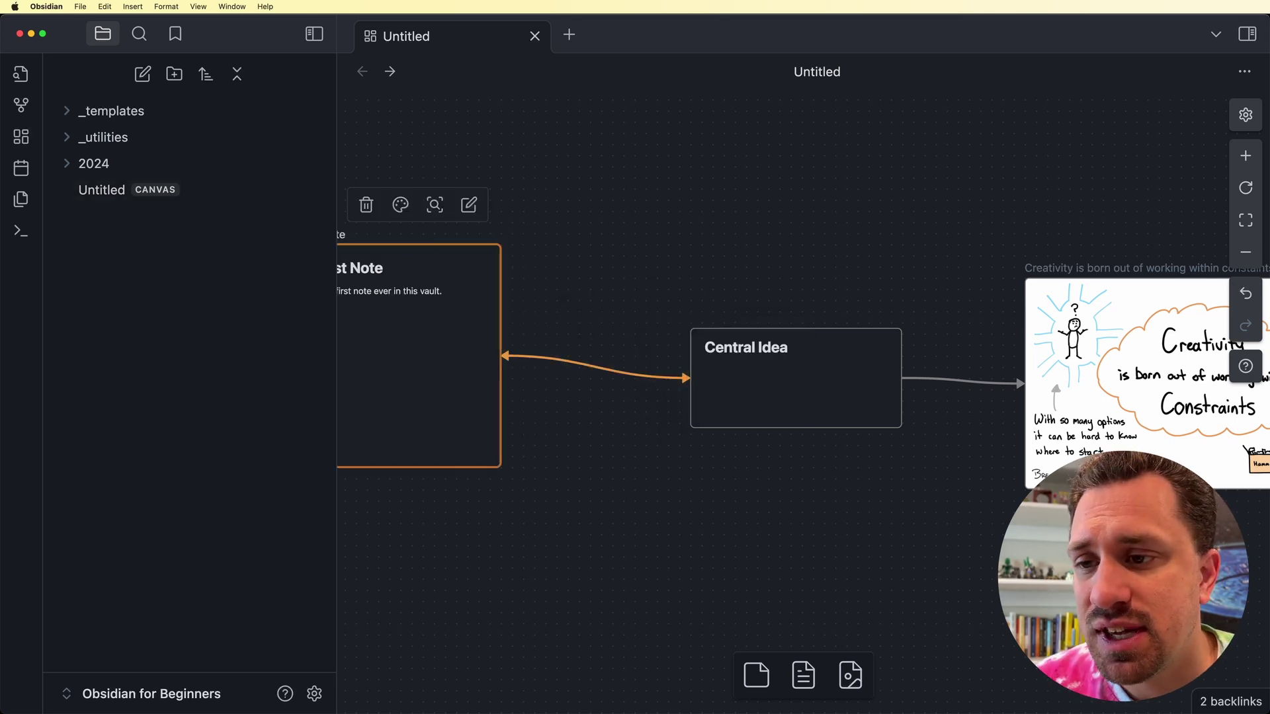
Label the orange connection "First connection" and move My First Note higher on the canvas
{"action": "left_click", "coordinate": [595, 367]}
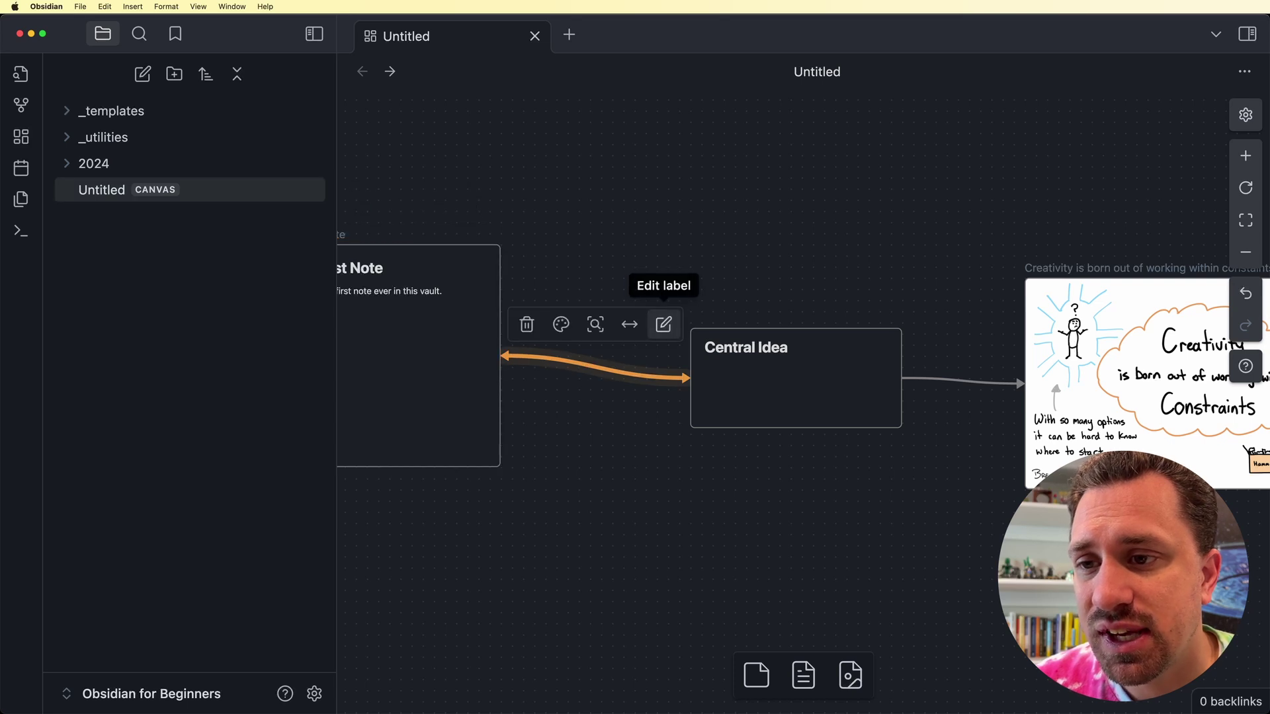
{"action": "left_click", "coordinate": [664, 324]}
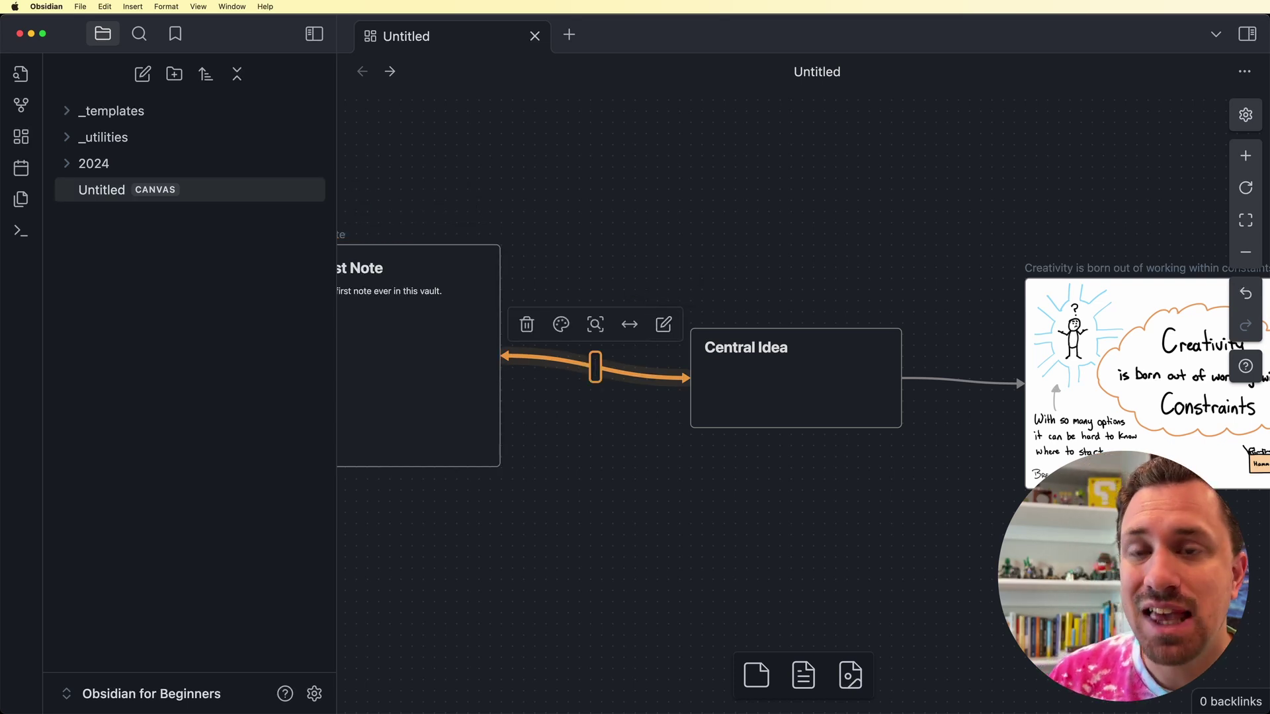
{"action": "type", "text": "First connection"}
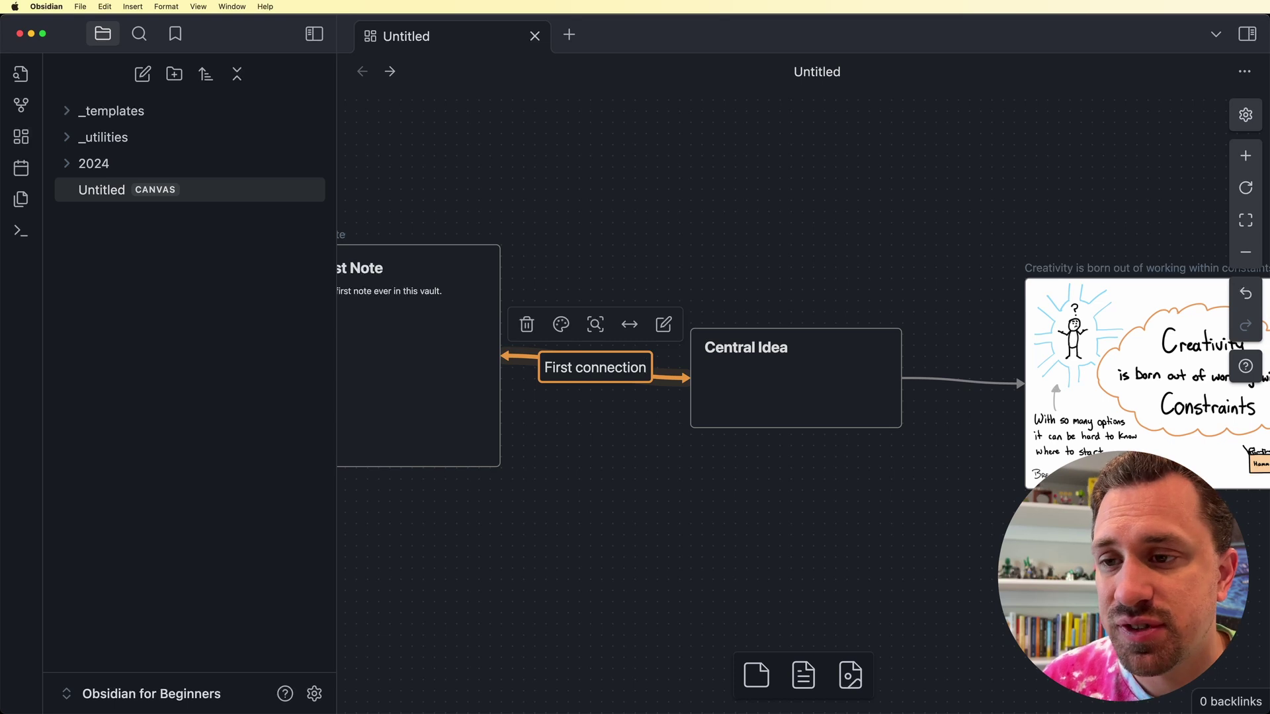
{"action": "key", "text": "Escape"}
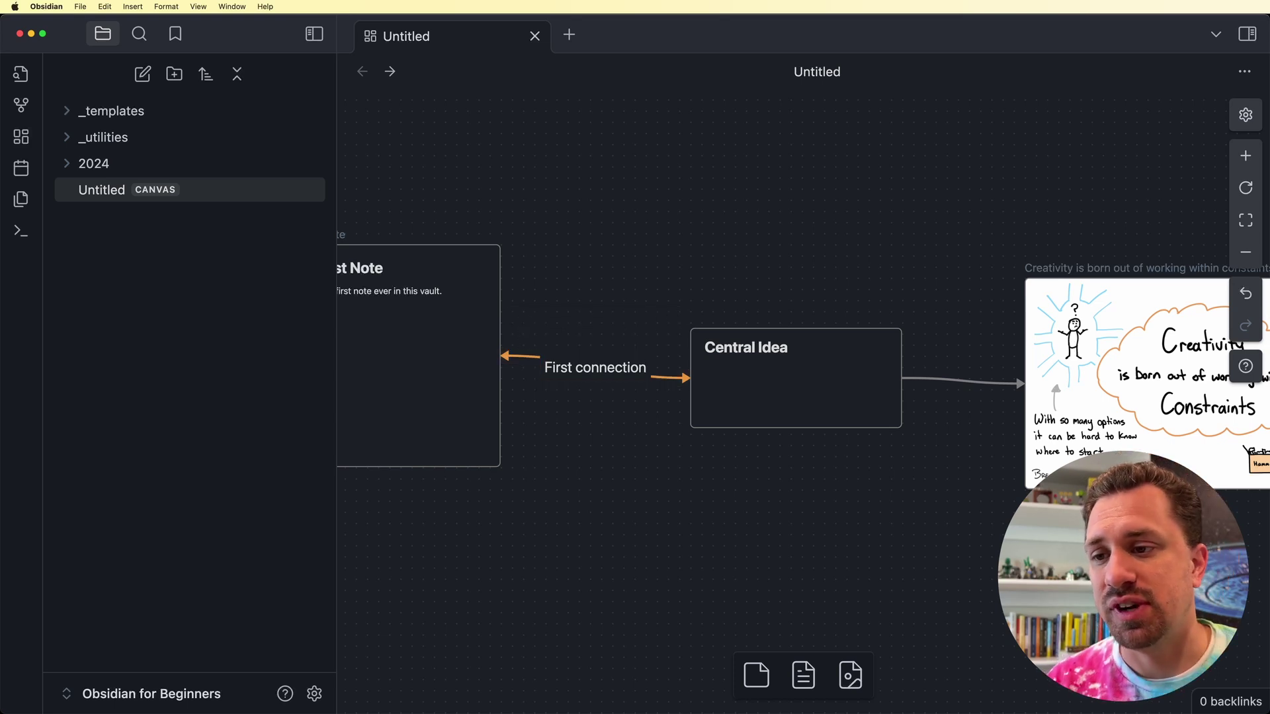
{"action": "left_click_drag", "start_coordinate": [418, 355], "coordinate": [397, 266]}
Add three cards below the existing items reading "Here's a card", "Here's another card" and "A third card"
{"action": "scroll", "coordinate": [578, 324], "scroll_direction": "down", "scroll_amount": 3}
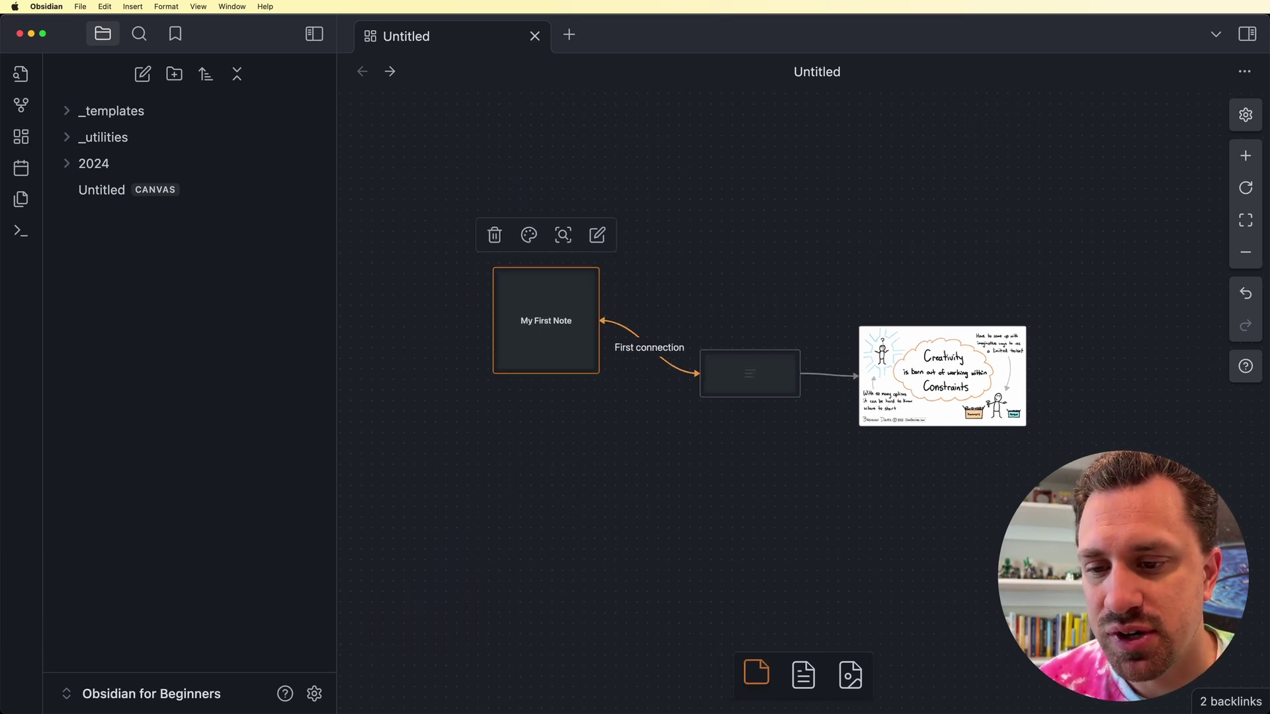
{"action": "left_click_drag", "start_coordinate": [756, 675], "coordinate": [666, 492]}
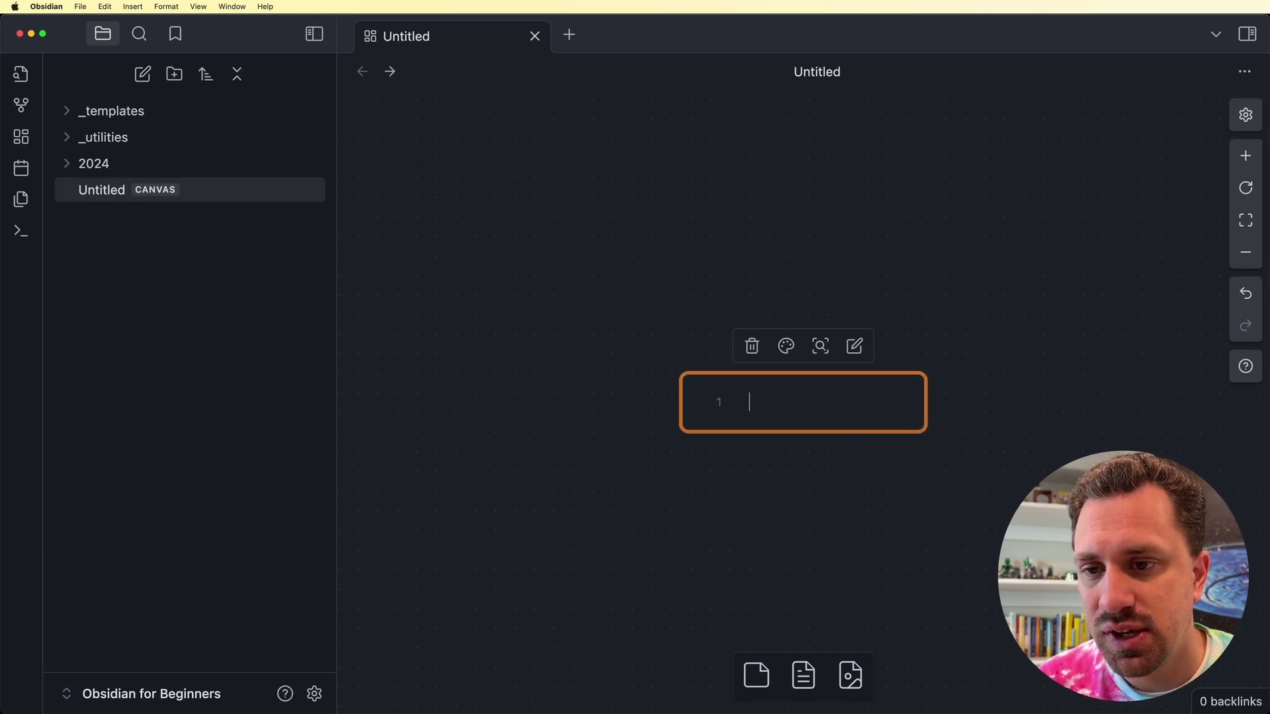
{"action": "type", "text": "Here's a card"}
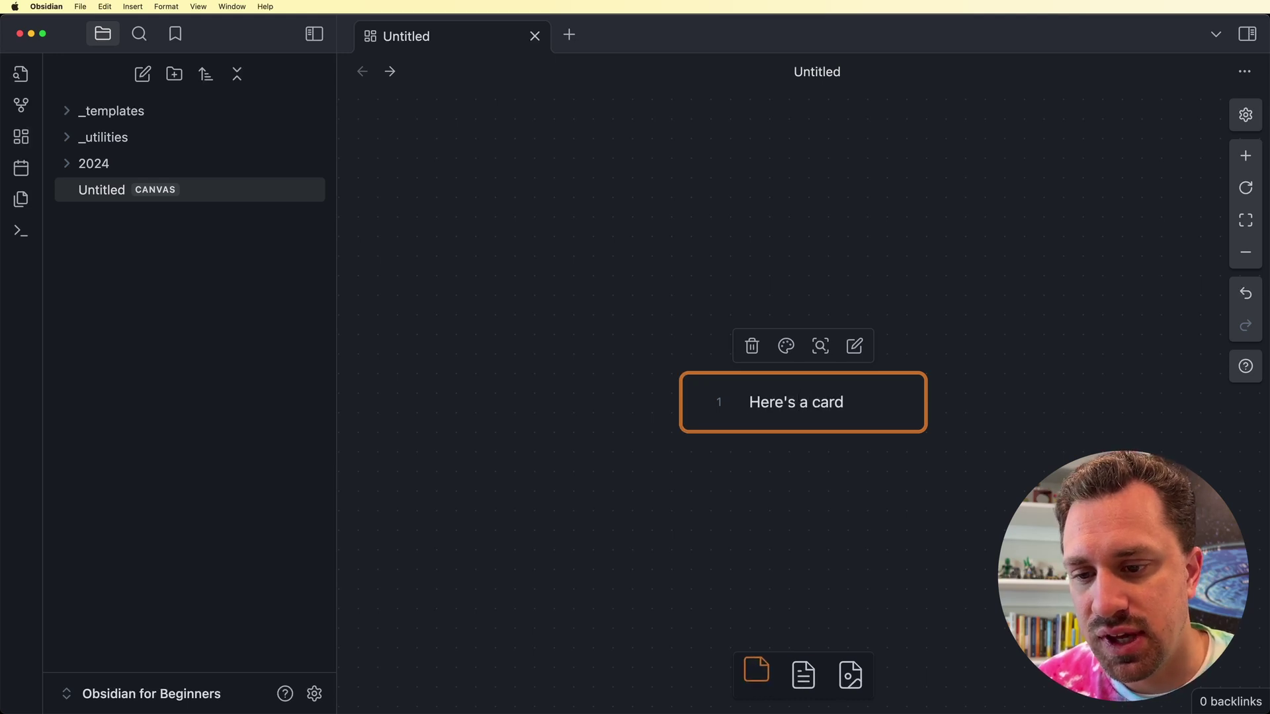
{"action": "left_click_drag", "start_coordinate": [756, 673], "coordinate": [617, 187]}
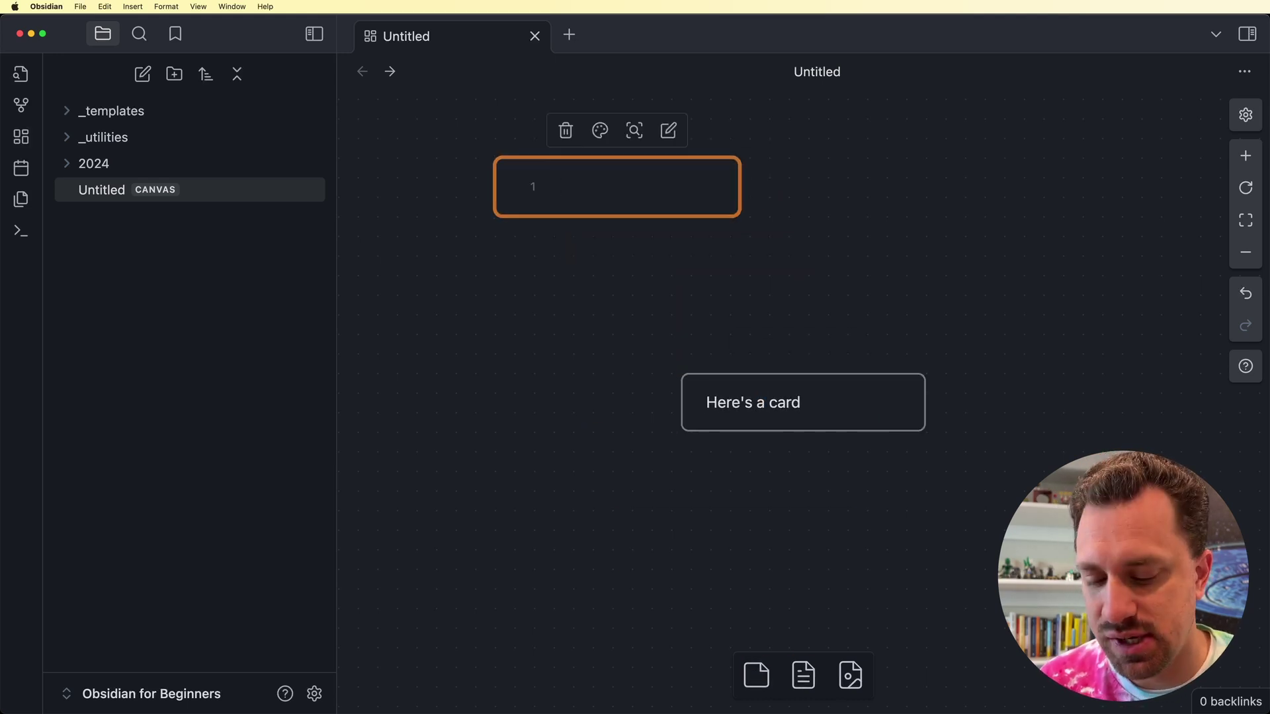
{"action": "type", "text": "Here's another car"}
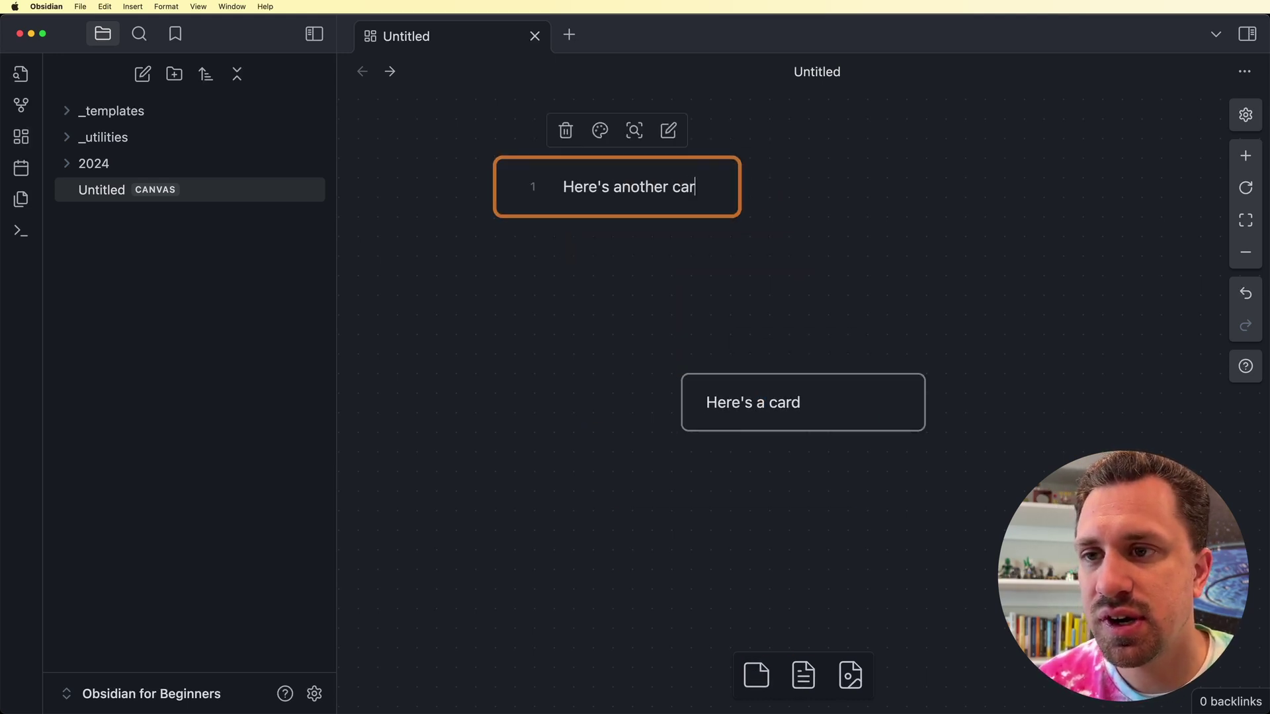
{"action": "type", "text": "d"}
{"action": "left_click_drag", "start_coordinate": [755, 673], "coordinate": [949, 215]}
{"action": "type", "text": "A third card"}
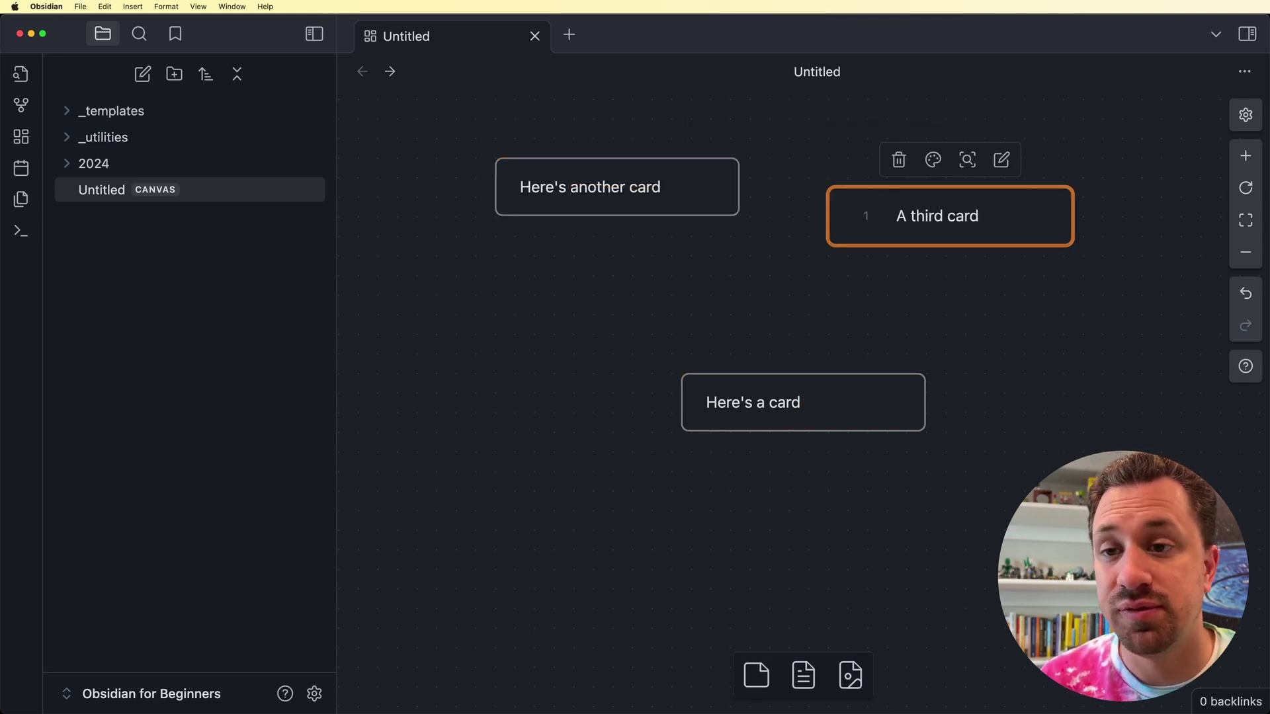
{"action": "key", "text": "Escape"}
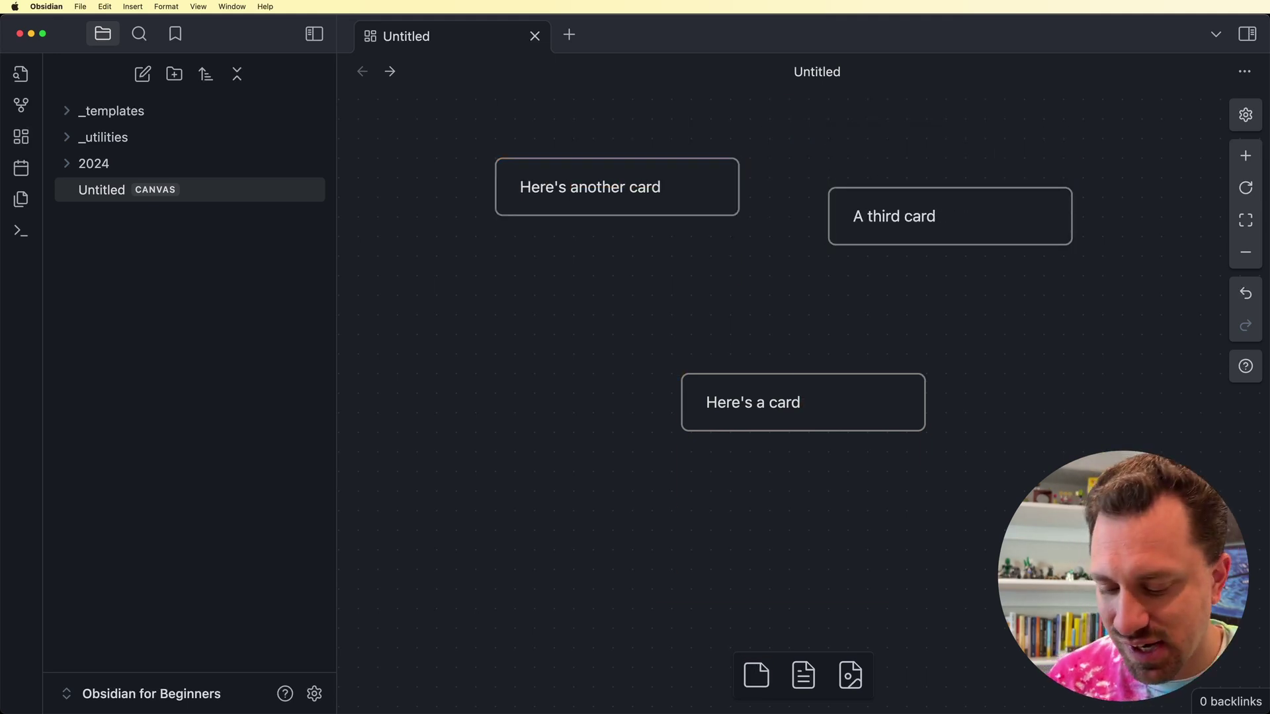
{"action": "scroll", "coordinate": [803, 402], "scroll_direction": "down", "scroll_amount": 5}
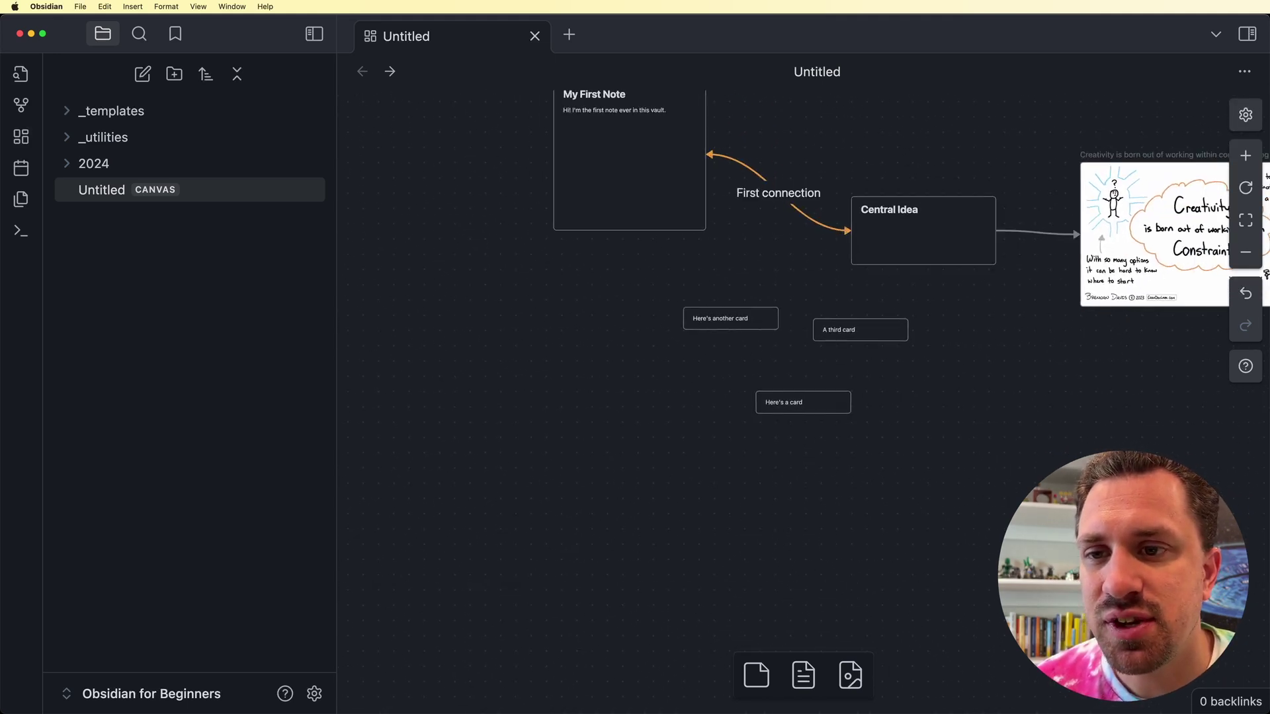
Arrange "Here's another card" and "A third card" side by side, with "Here's a card" centred below them
{"action": "left_click_drag", "start_coordinate": [730, 322], "coordinate": [677, 345]}
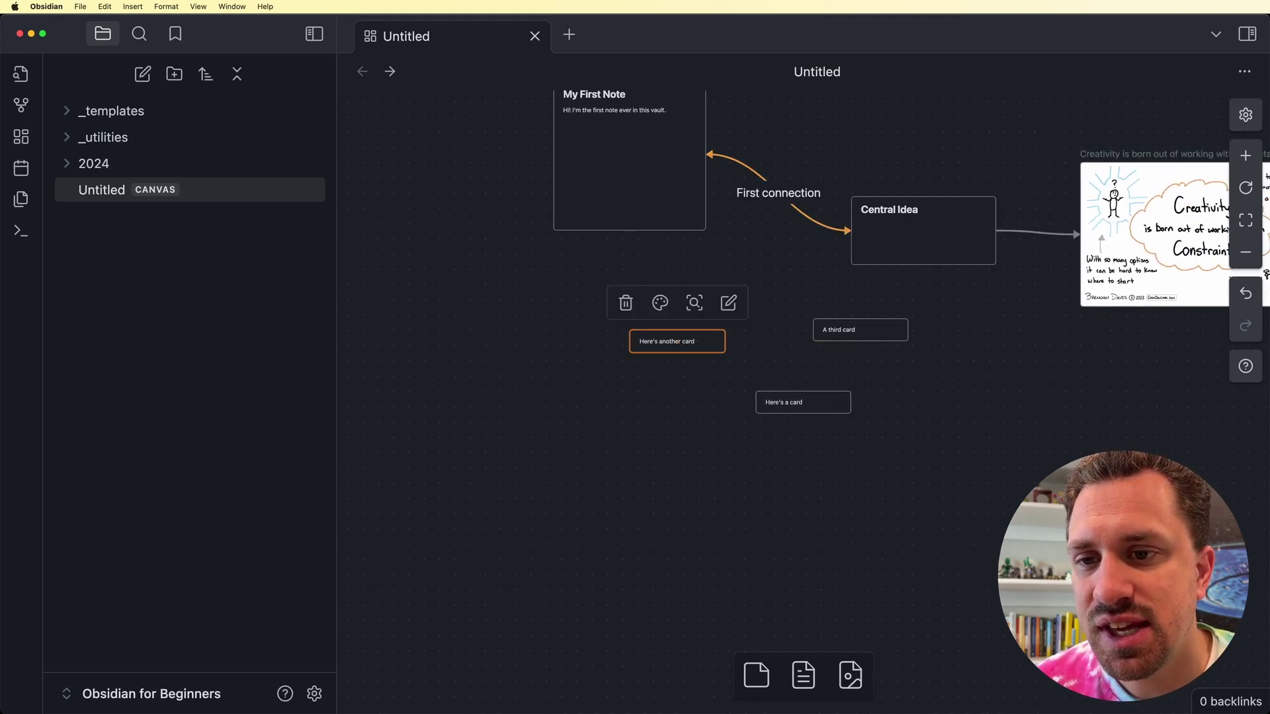
{"action": "left_click_drag", "start_coordinate": [860, 334], "coordinate": [802, 345]}
{"action": "left_click_drag", "start_coordinate": [803, 402], "coordinate": [753, 402]}
{"action": "mouse_move", "coordinate": [803, 341]}
{"action": "left_mouse_down"}
{"action": "mouse_move", "coordinate": [848, 341]}
{"action": "mouse_move", "coordinate": [822, 342]}
{"action": "left_mouse_up"}
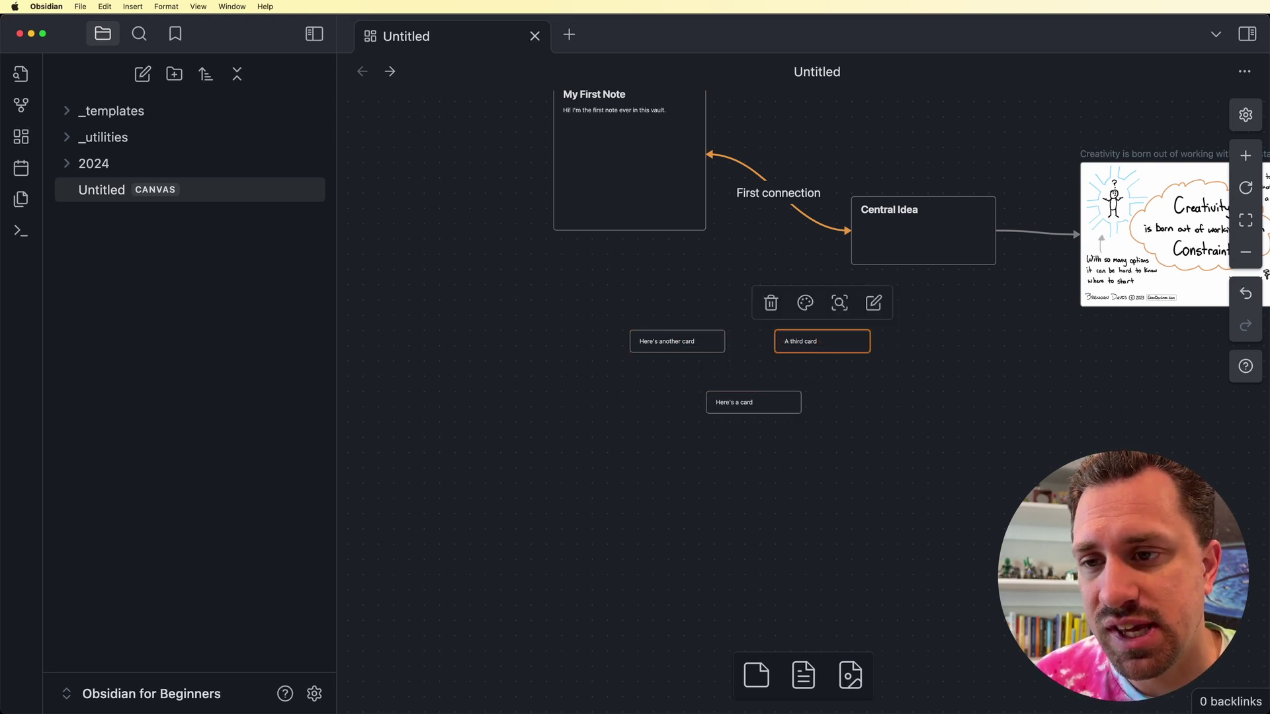
{"action": "left_click", "coordinate": [882, 389]}
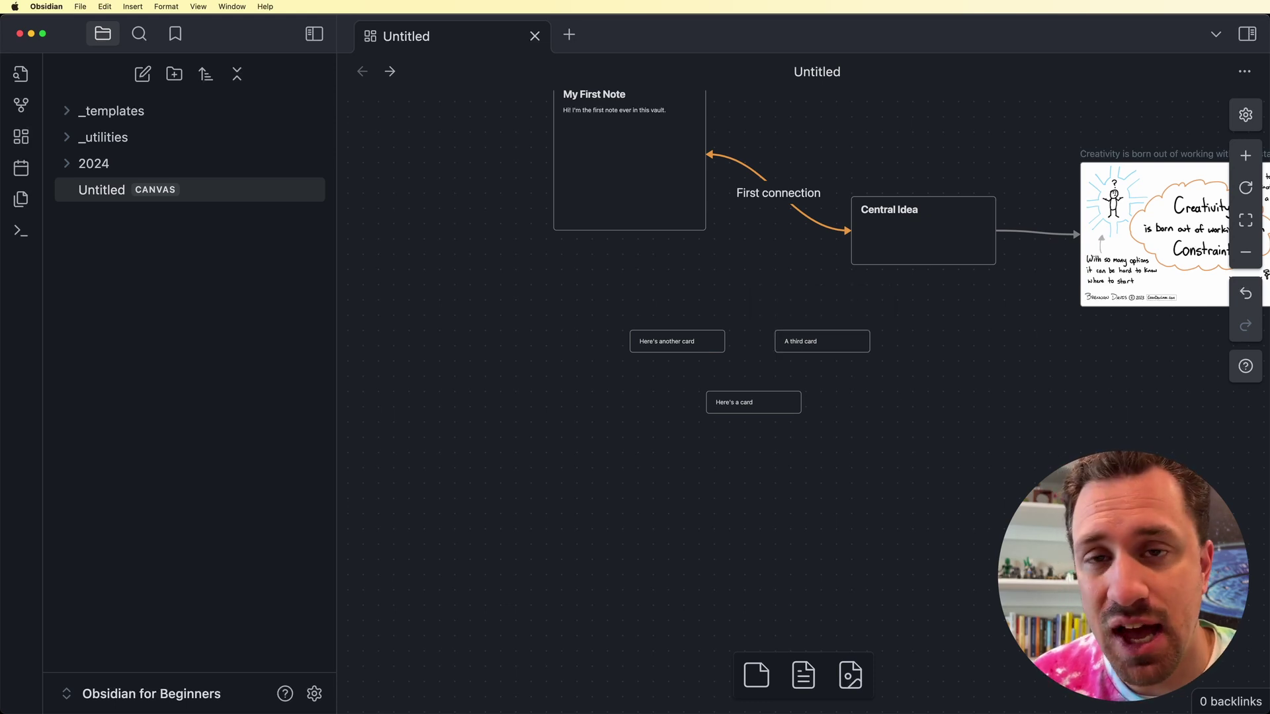
Group the three text cards and name the group "Card Group"
{"action": "left_click_drag", "start_coordinate": [894, 439], "coordinate": [603, 305]}
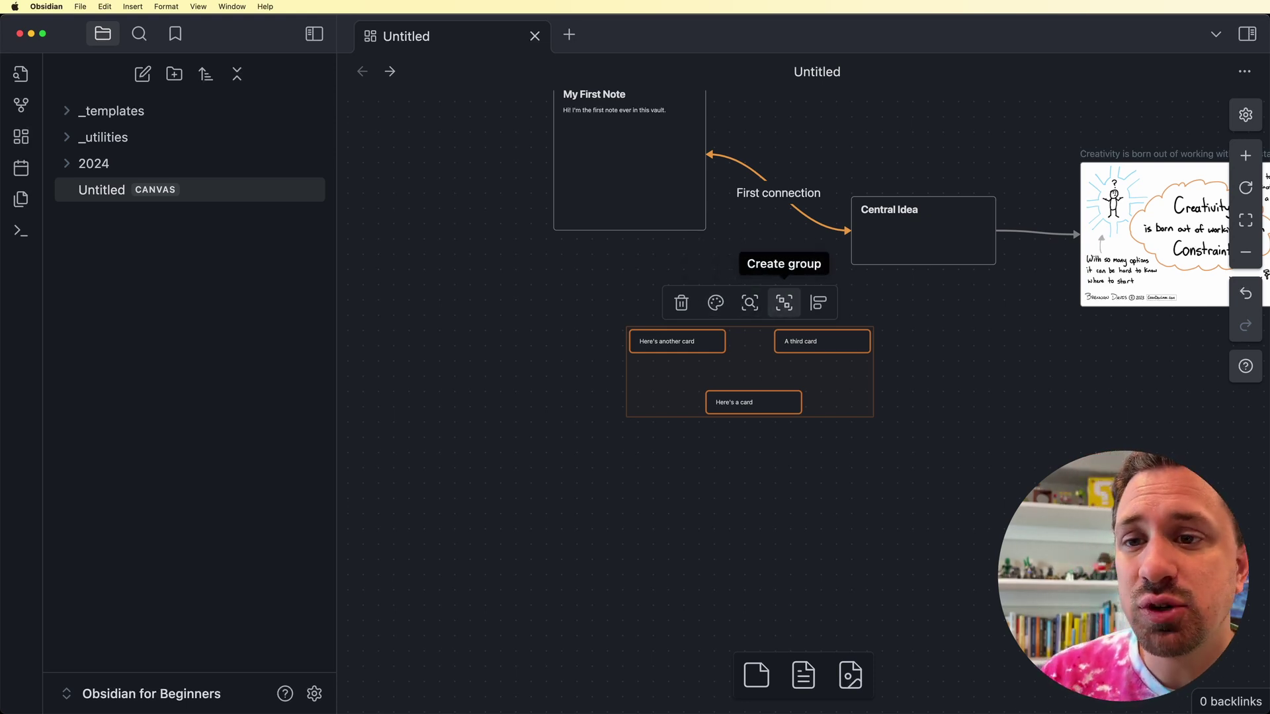
{"action": "left_click", "coordinate": [784, 303]}
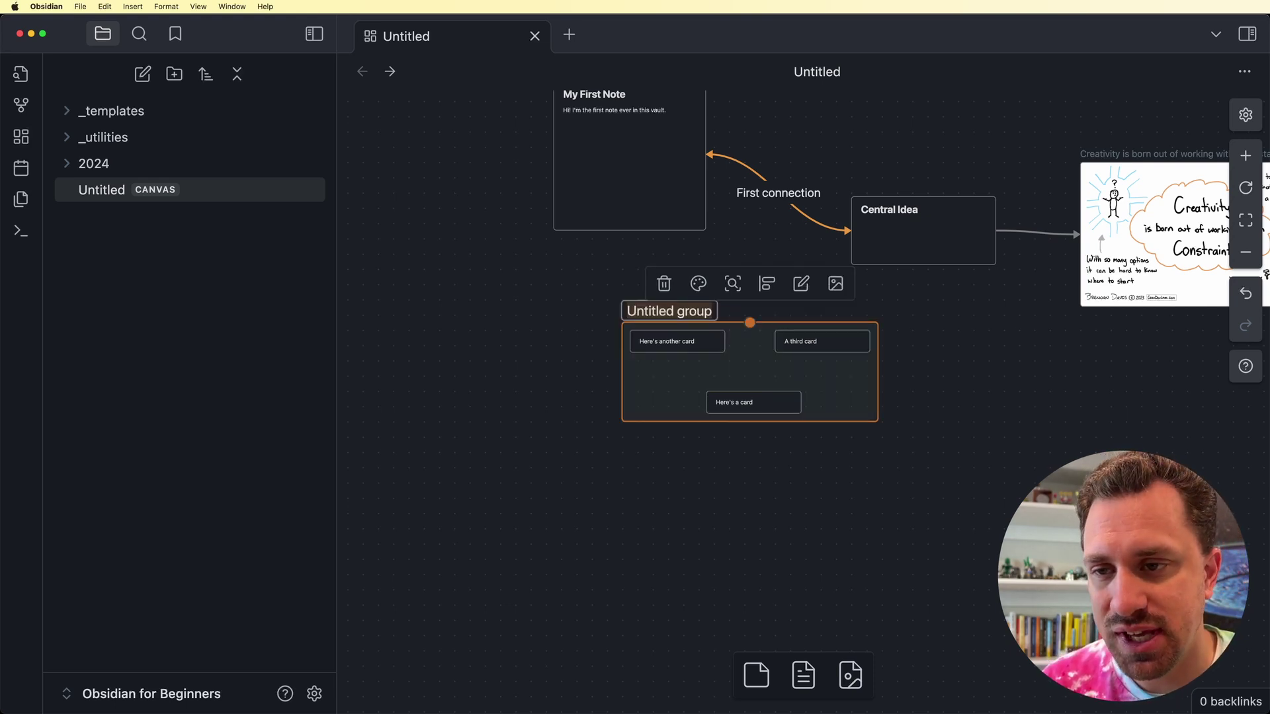
{"action": "type", "text": "Card Group"}
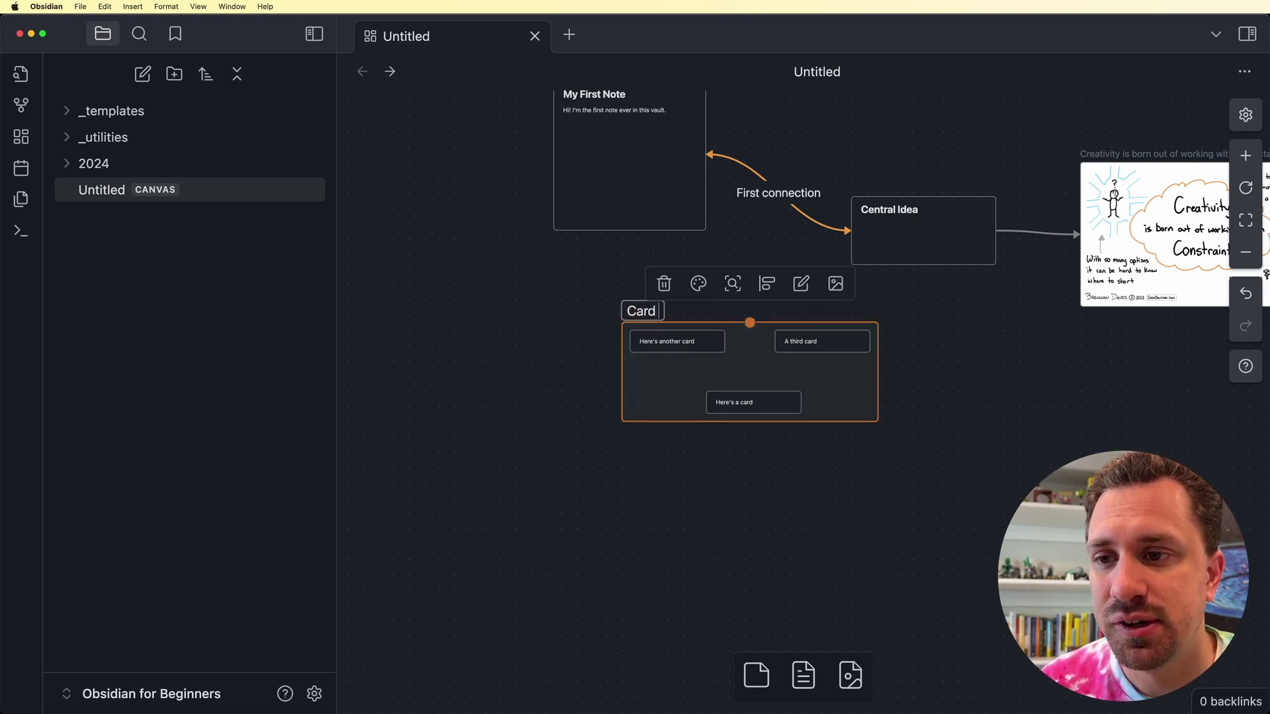
{"action": "key", "text": "Return"}
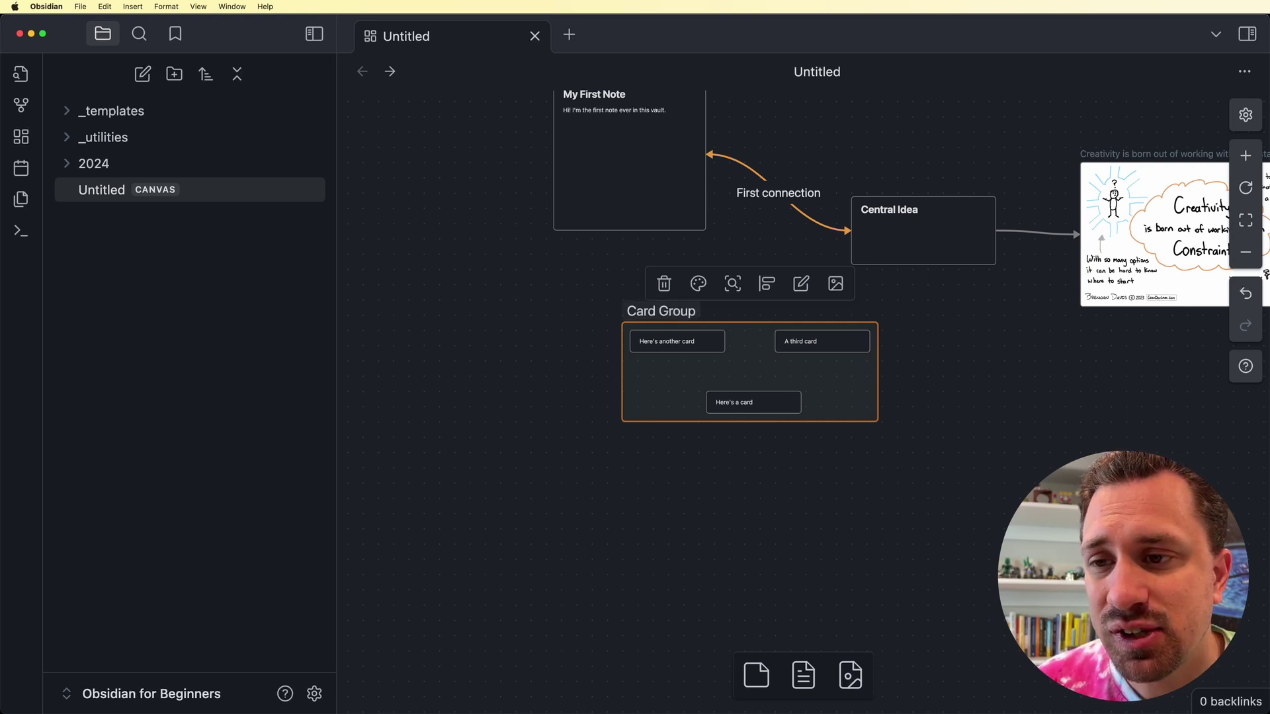
Move Card Group farther left and connect the lower edge of Central Idea to the group's right edge
{"action": "left_click_drag", "start_coordinate": [662, 311], "coordinate": [601, 319]}
{"action": "left_click_drag", "start_coordinate": [923, 264], "coordinate": [820, 380]}
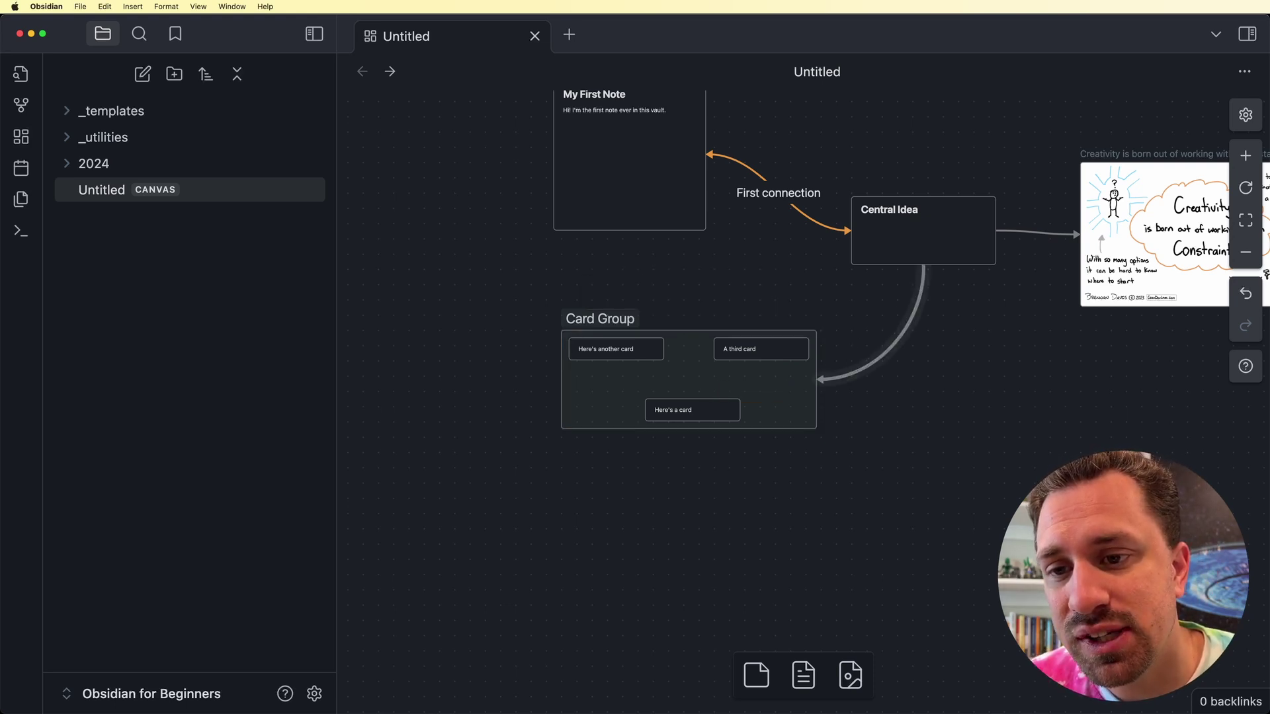
{"action": "mouse_move", "coordinate": [816, 379]}
{"action": "left_mouse_down"}
{"action": "mouse_move", "coordinate": [741, 410]}
{"action": "mouse_move", "coordinate": [817, 380]}
{"action": "mouse_move", "coordinate": [761, 361]}
{"action": "mouse_move", "coordinate": [817, 380]}
{"action": "left_mouse_up"}
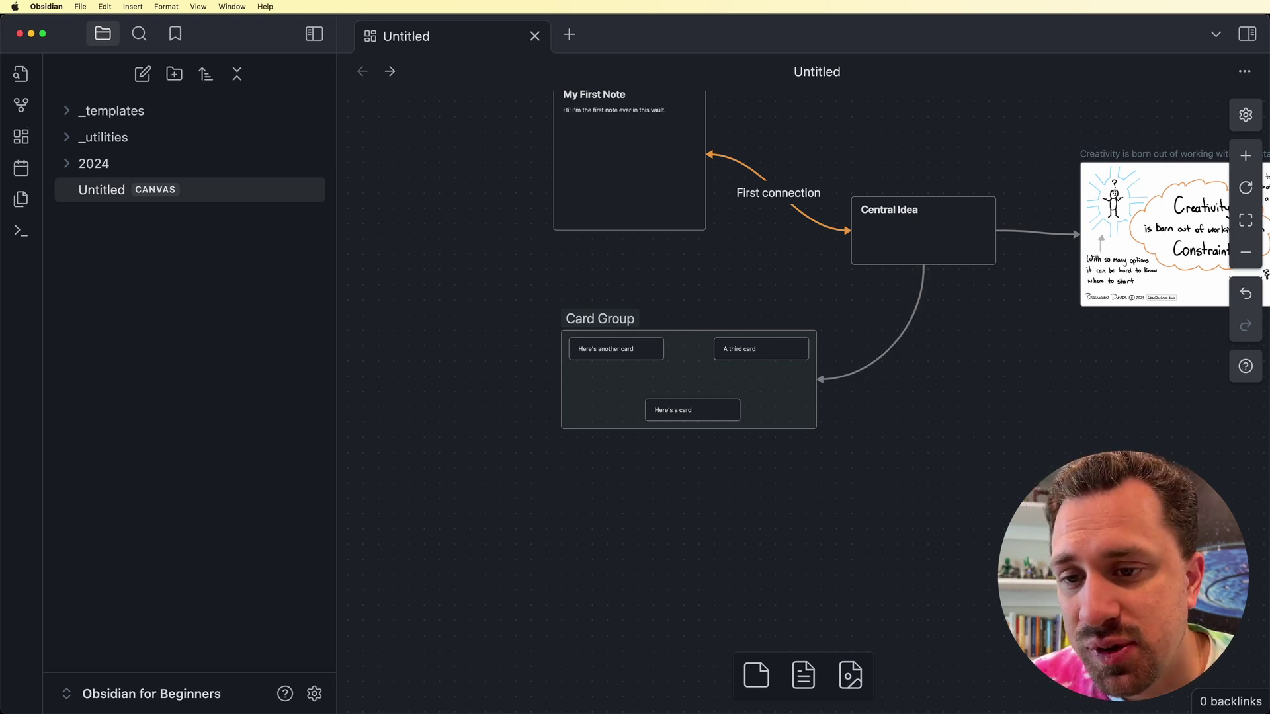
Enlarge Card Group and spread out "A third card" and "Here's a card" inside it
{"action": "left_click_drag", "start_coordinate": [816, 429], "coordinate": [851, 396]}
{"action": "left_click_drag", "start_coordinate": [692, 410], "coordinate": [676, 448]}
{"action": "left_click_drag", "start_coordinate": [692, 375], "coordinate": [923, 498]}
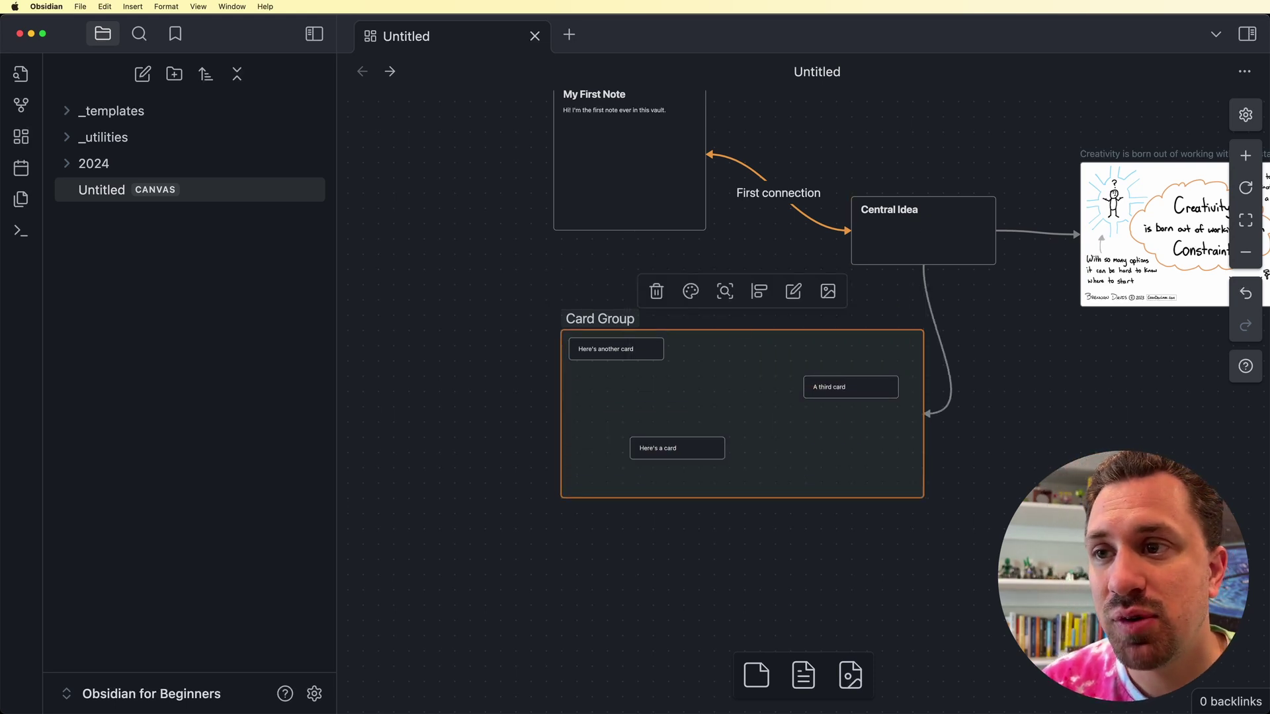
Try overlapping Card Group with My First Note, and return the note to its place above the group
{"action": "left_click_drag", "start_coordinate": [635, 166], "coordinate": [459, 348]}
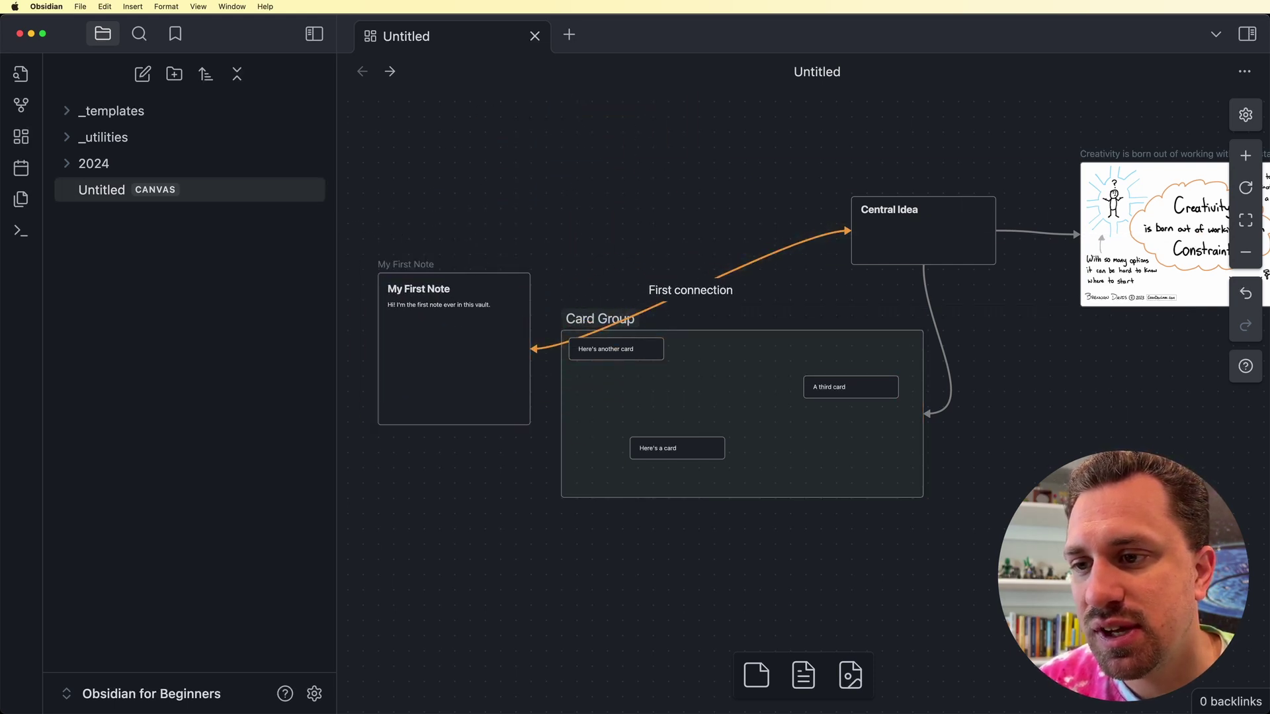
{"action": "left_click_drag", "start_coordinate": [599, 318], "coordinate": [386, 227]}
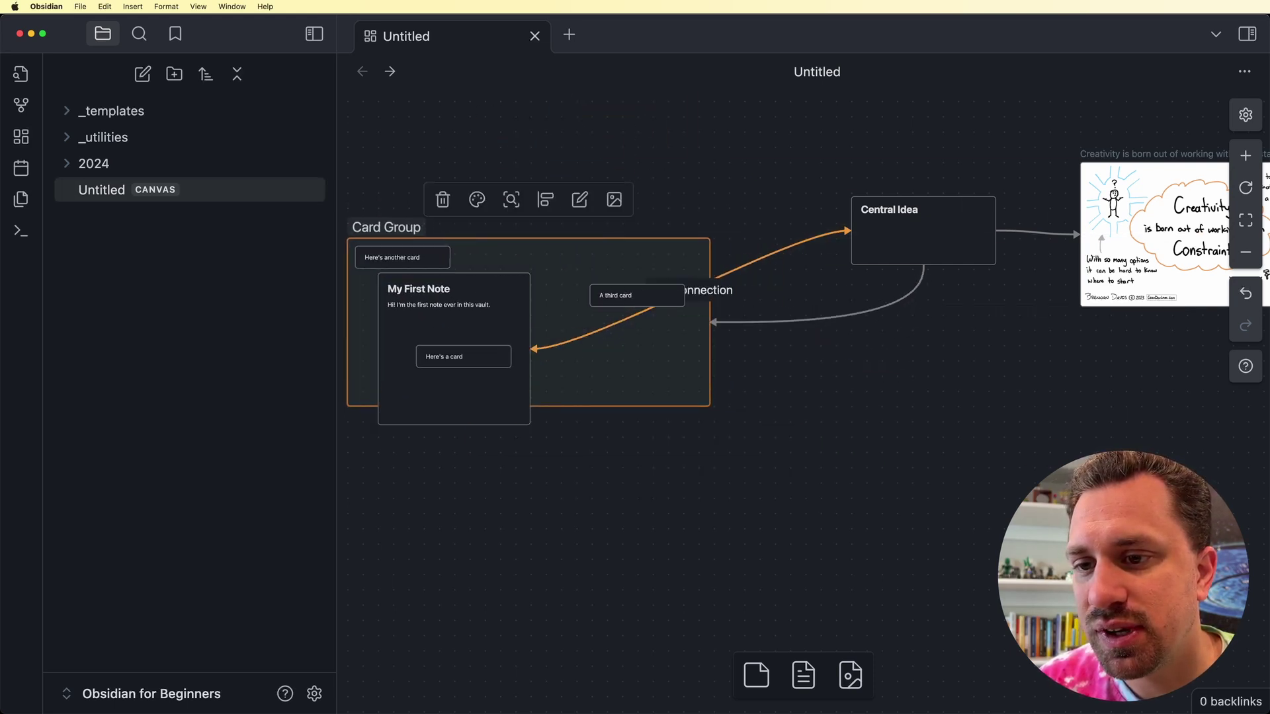
{"action": "left_click_drag", "start_coordinate": [710, 406], "coordinate": [775, 528]}
{"action": "left_click_drag", "start_coordinate": [453, 289], "coordinate": [605, 359]}
{"action": "left_click_drag", "start_coordinate": [560, 285], "coordinate": [546, 91]}
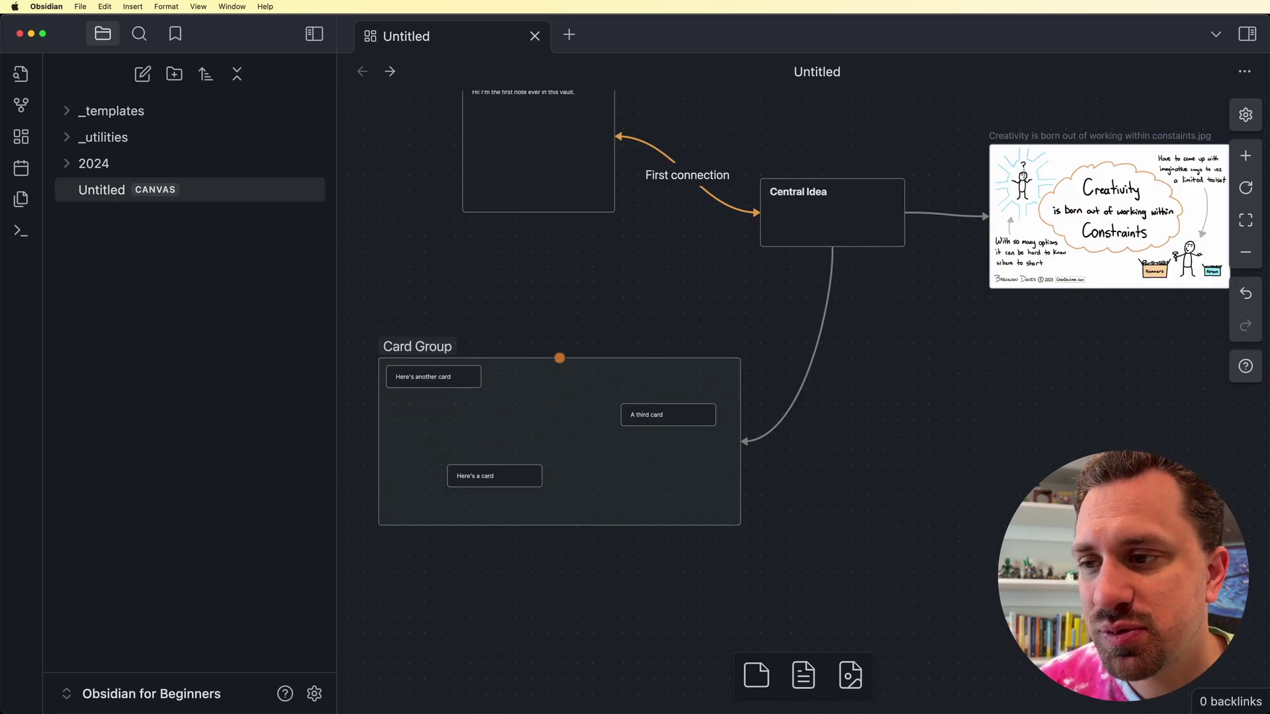
Align the cards inside Card Group so they are stacked and stretched across the group's full width
{"action": "left_click", "coordinate": [559, 441]}
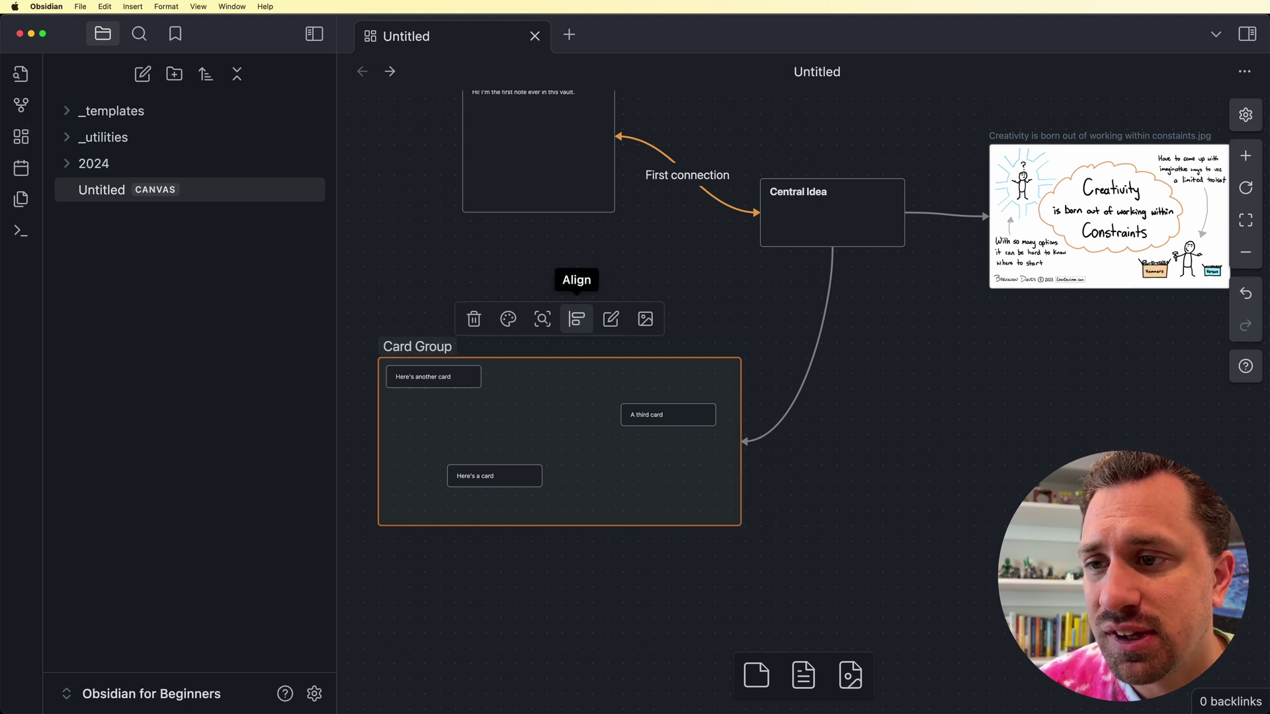
{"action": "left_click", "coordinate": [576, 319]}
{"action": "left_click", "coordinate": [634, 379]}
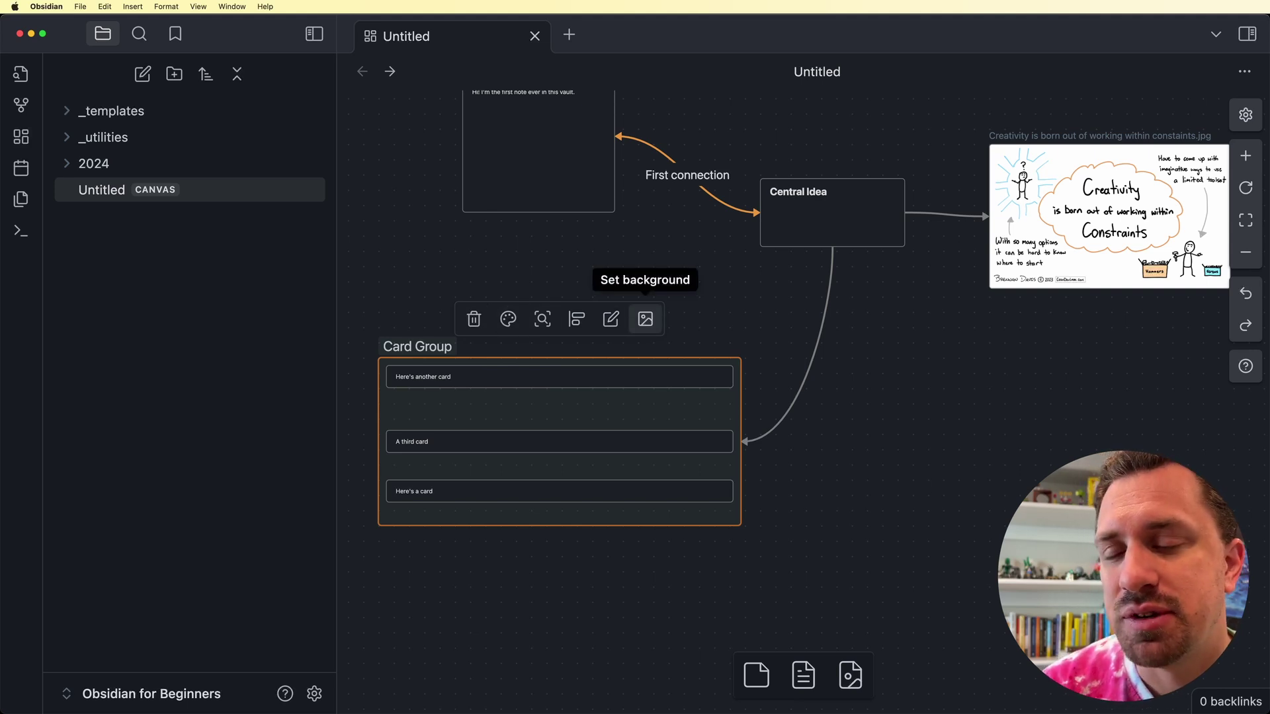
Set "Creativity is born out of working within constaints.jpg" as Card Group's background and enlarge the group
{"action": "left_click", "coordinate": [644, 319]}
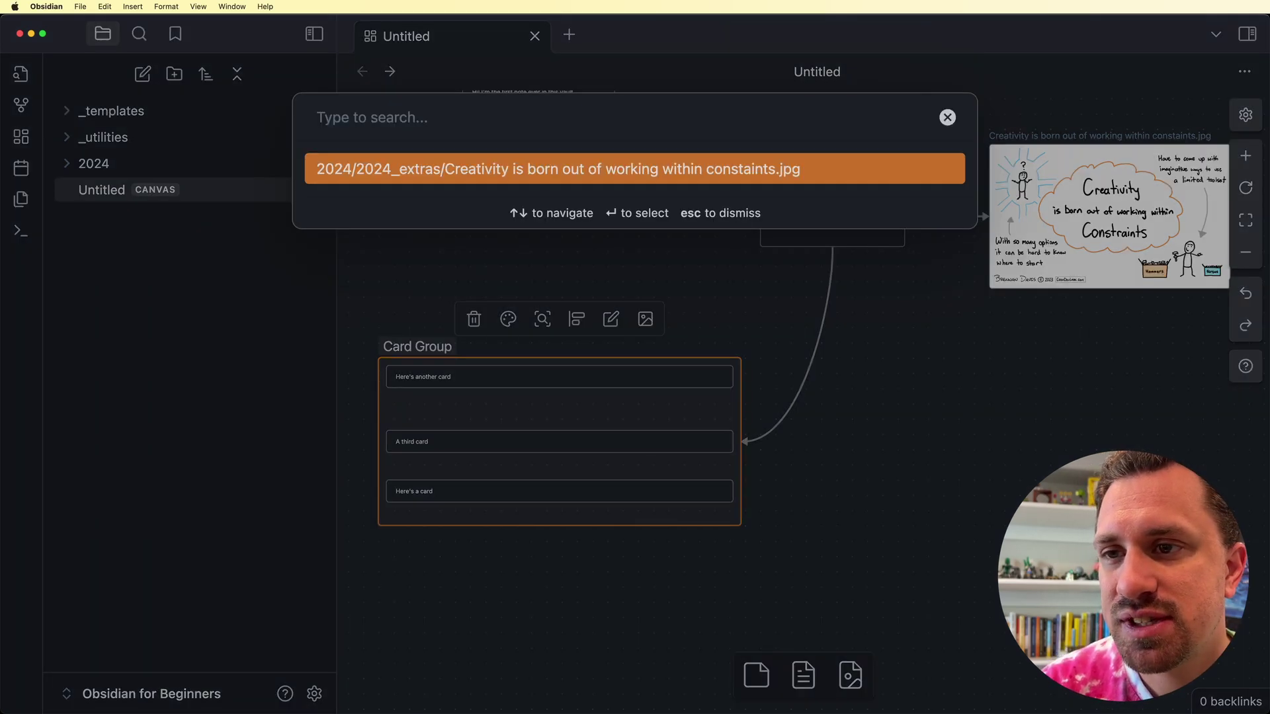
{"action": "key", "text": "Return"}
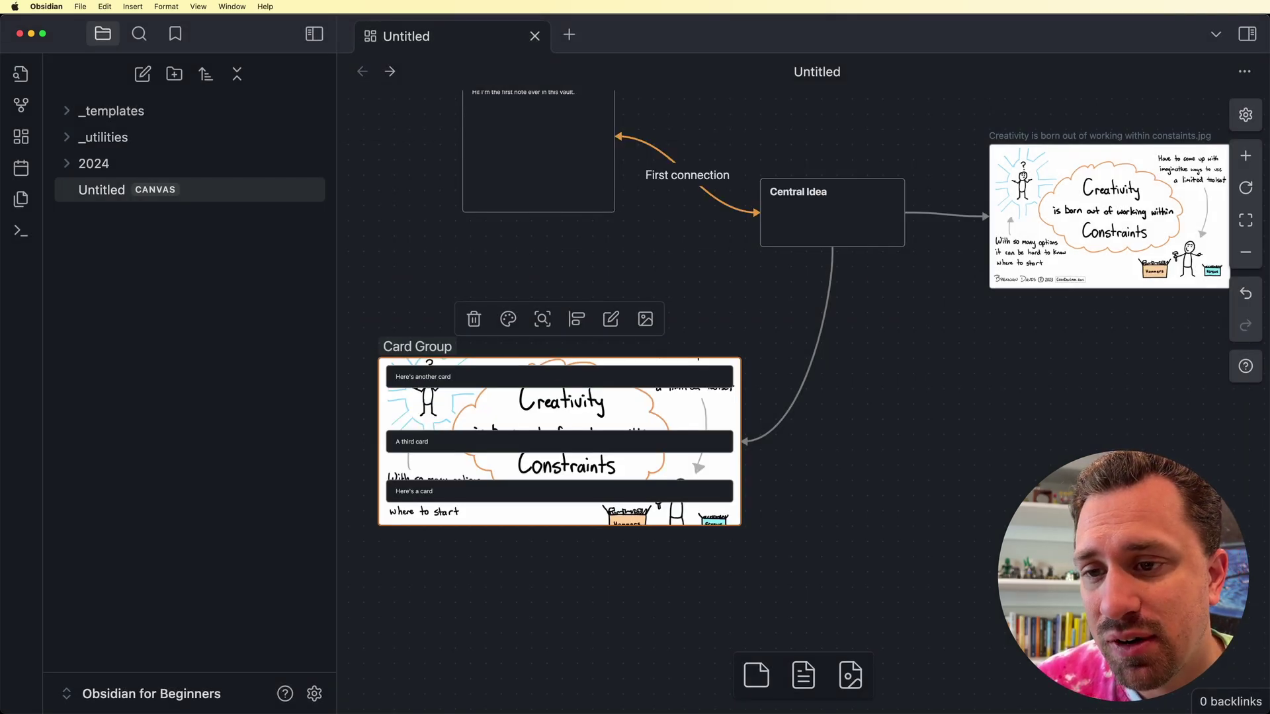
{"action": "left_click_drag", "start_coordinate": [741, 526], "coordinate": [831, 632]}
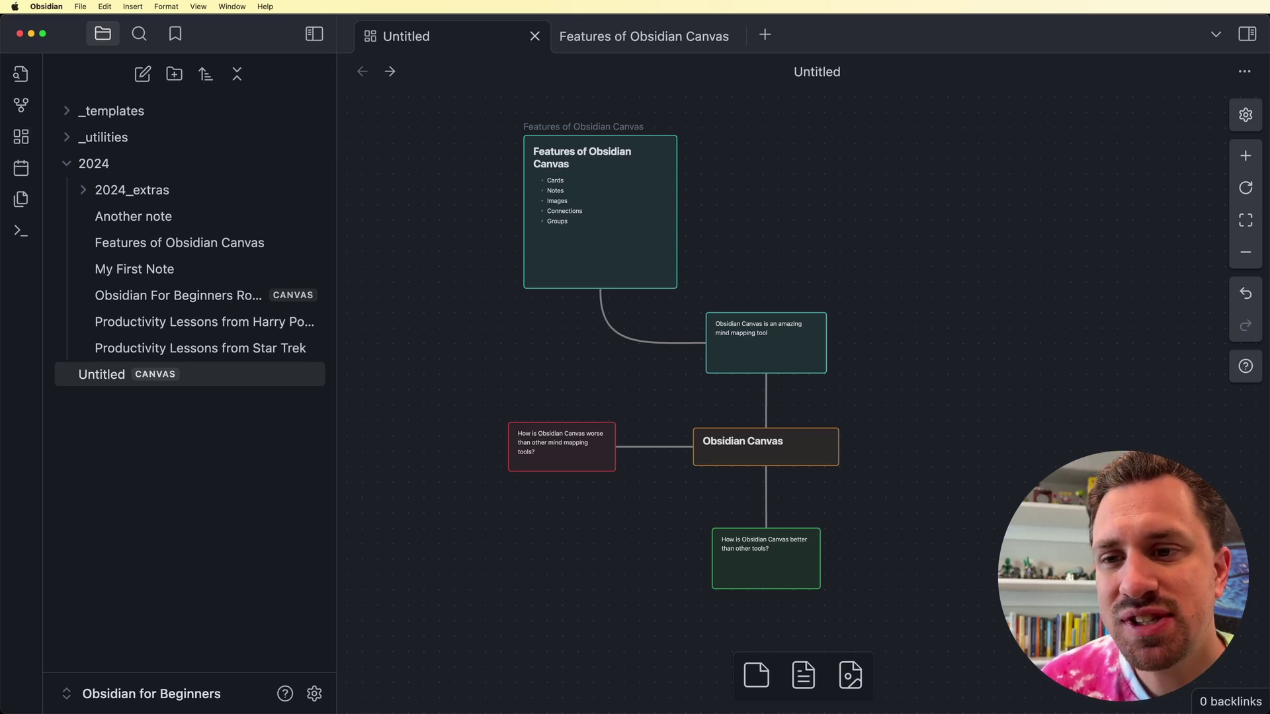
In the Obsidian Canvas mind map, move the Features of Obsidian Canvas note slightly up and left
{"action": "scroll", "coordinate": [666, 362], "scroll_direction": "left", "scroll_amount": 2}
{"action": "scroll", "coordinate": [667, 361], "scroll_direction": "right", "scroll_amount": 2}
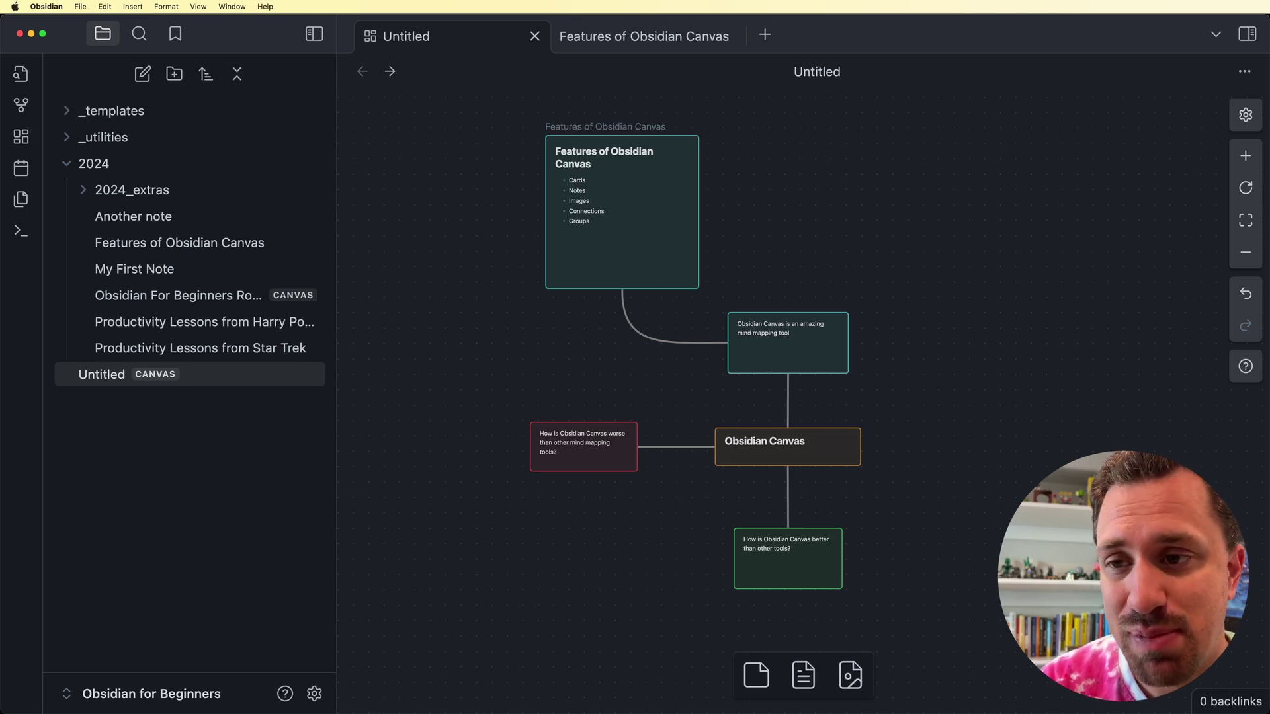
{"action": "mouse_move", "coordinate": [621, 154]}
{"action": "left_mouse_down"}
{"action": "mouse_move", "coordinate": [606, 177]}
{"action": "mouse_move", "coordinate": [606, 145]}
{"action": "left_mouse_up"}
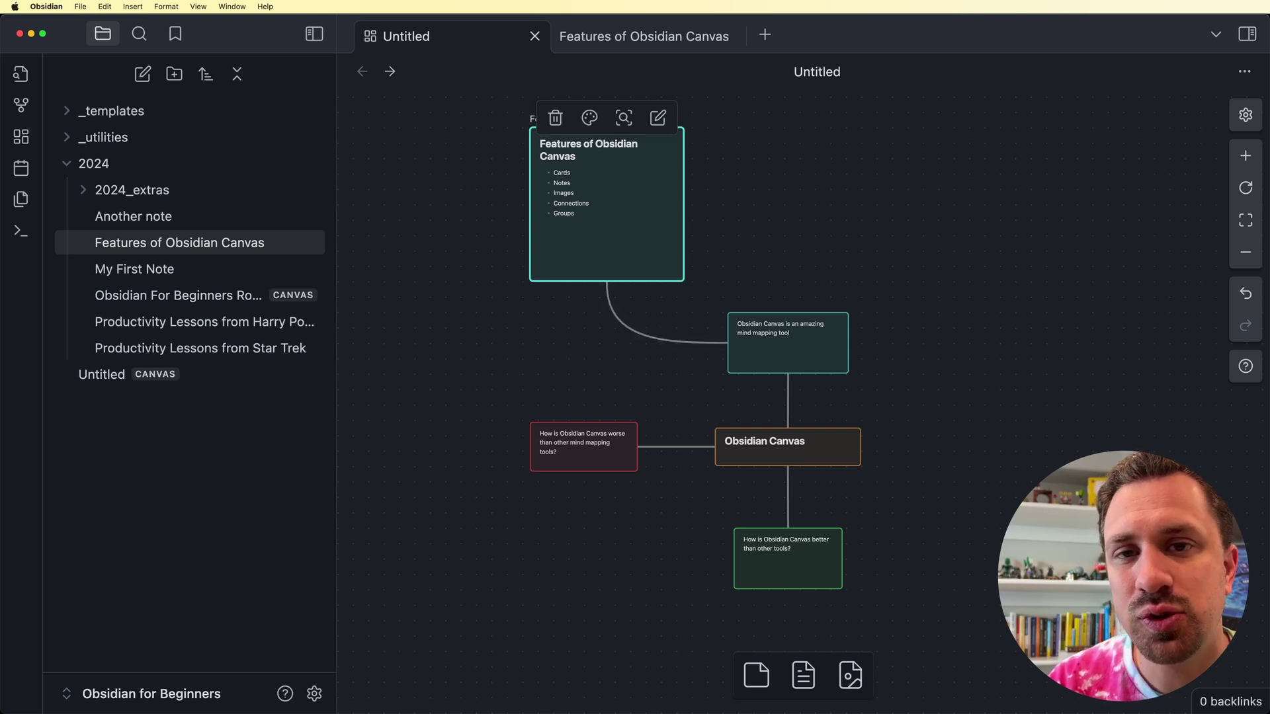
{"action": "left_click_drag", "start_coordinate": [607, 203], "coordinate": [606, 189]}
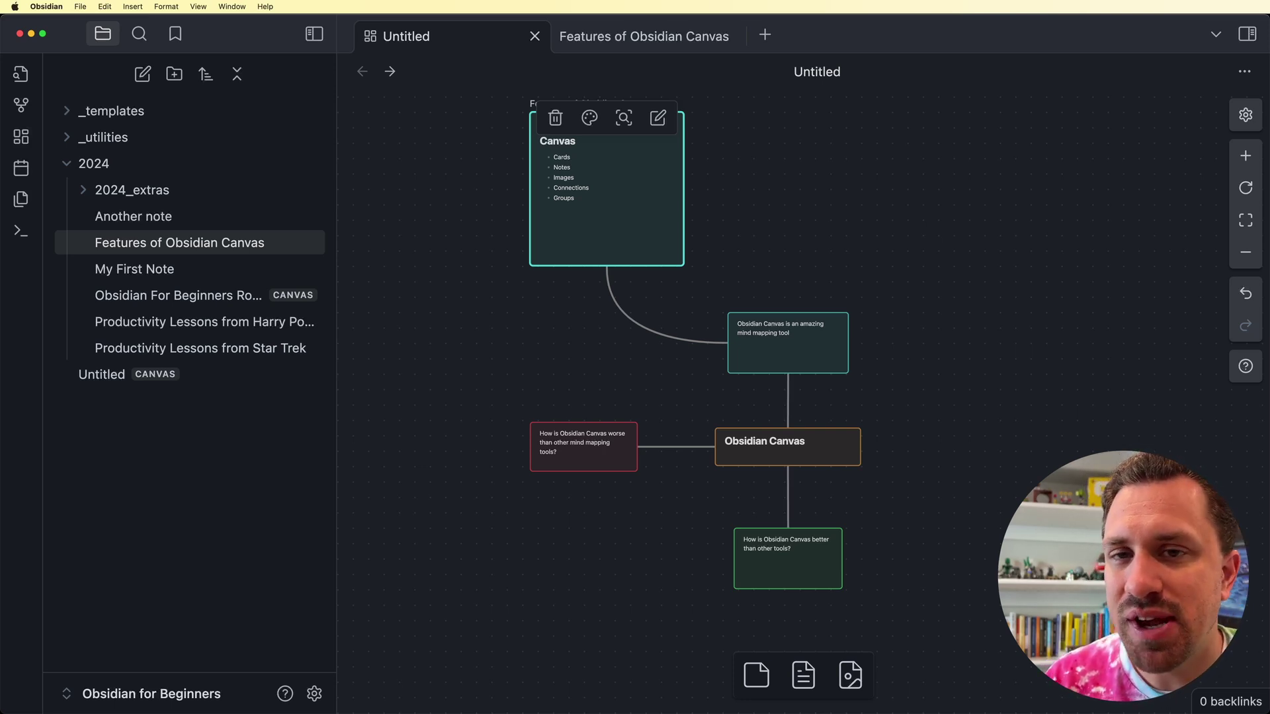
{"action": "key", "text": "Escape"}
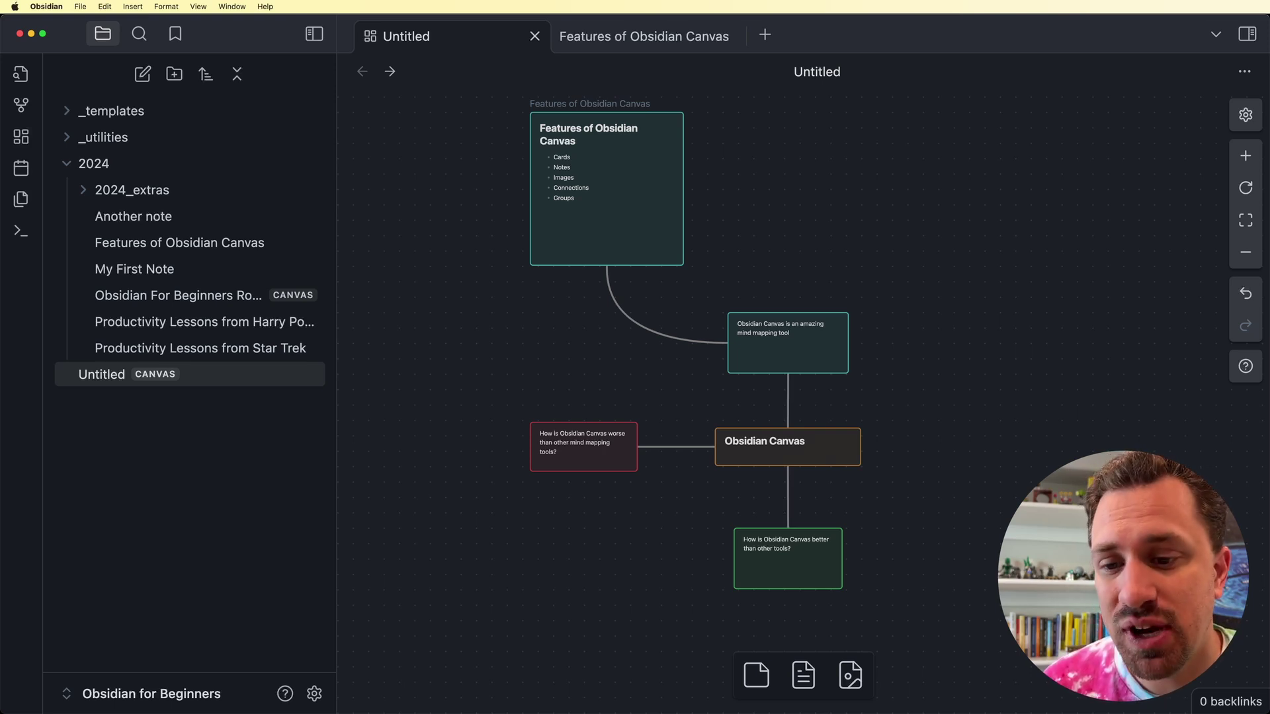
Add an unconnected card reading "Free Floating" to the right of the Features of Obsidian Canvas note and reposition it
{"action": "left_click_drag", "start_coordinate": [756, 675], "coordinate": [896, 188]}
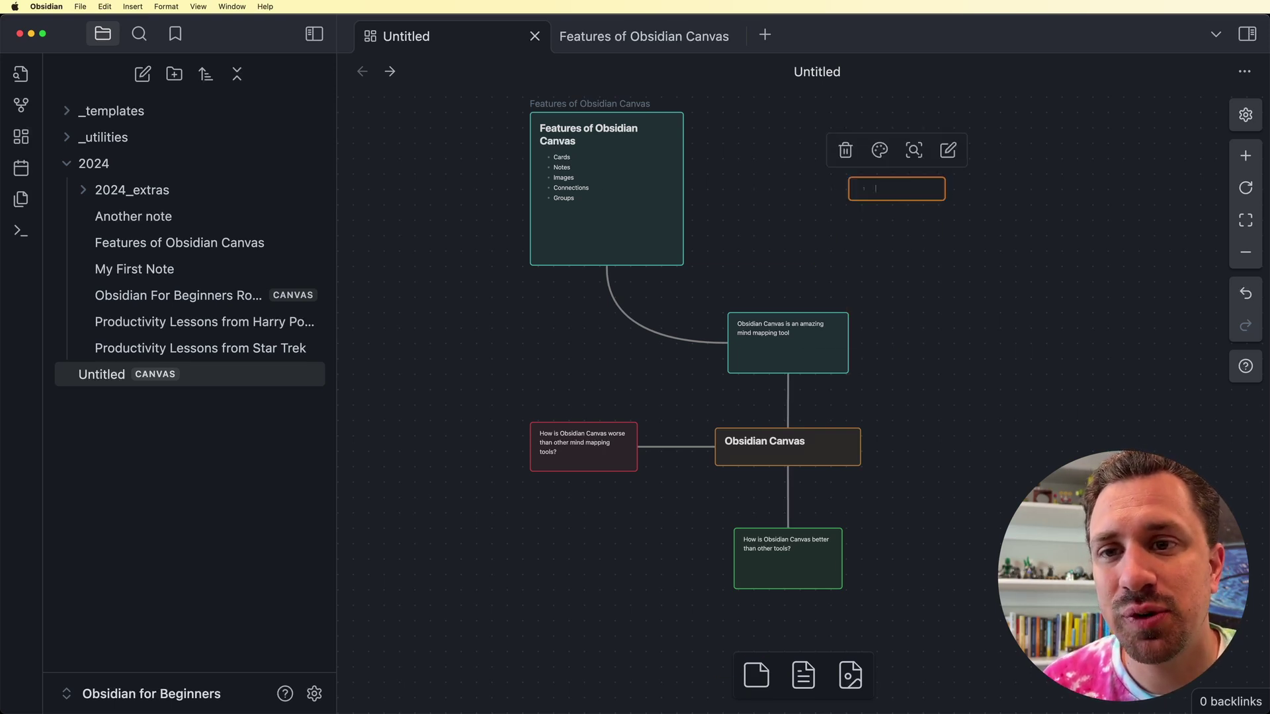
{"action": "type", "text": "Free Floating"}
{"action": "key", "text": "Return"}
{"action": "key", "text": "BackSpace"}
{"action": "key", "text": "Escape"}
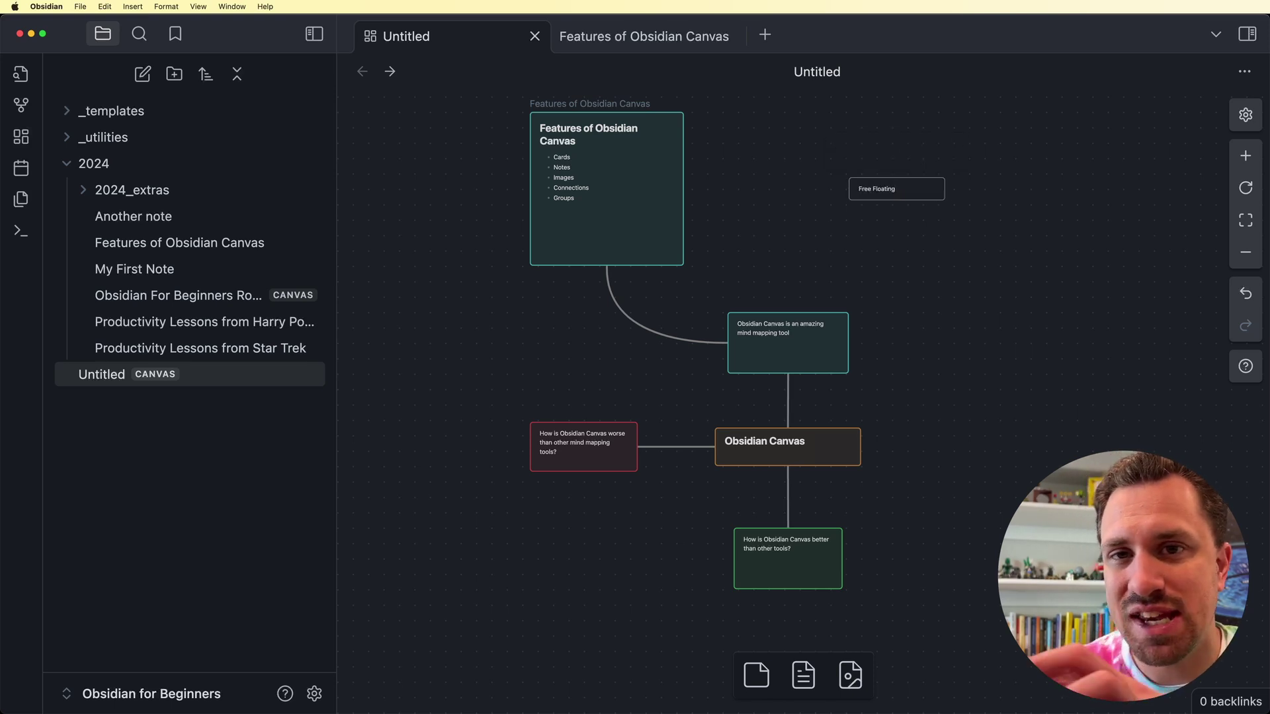
{"action": "left_click_drag", "start_coordinate": [894, 177], "coordinate": [1016, 266]}
{"action": "left_click_drag", "start_coordinate": [907, 215], "coordinate": [967, 216]}
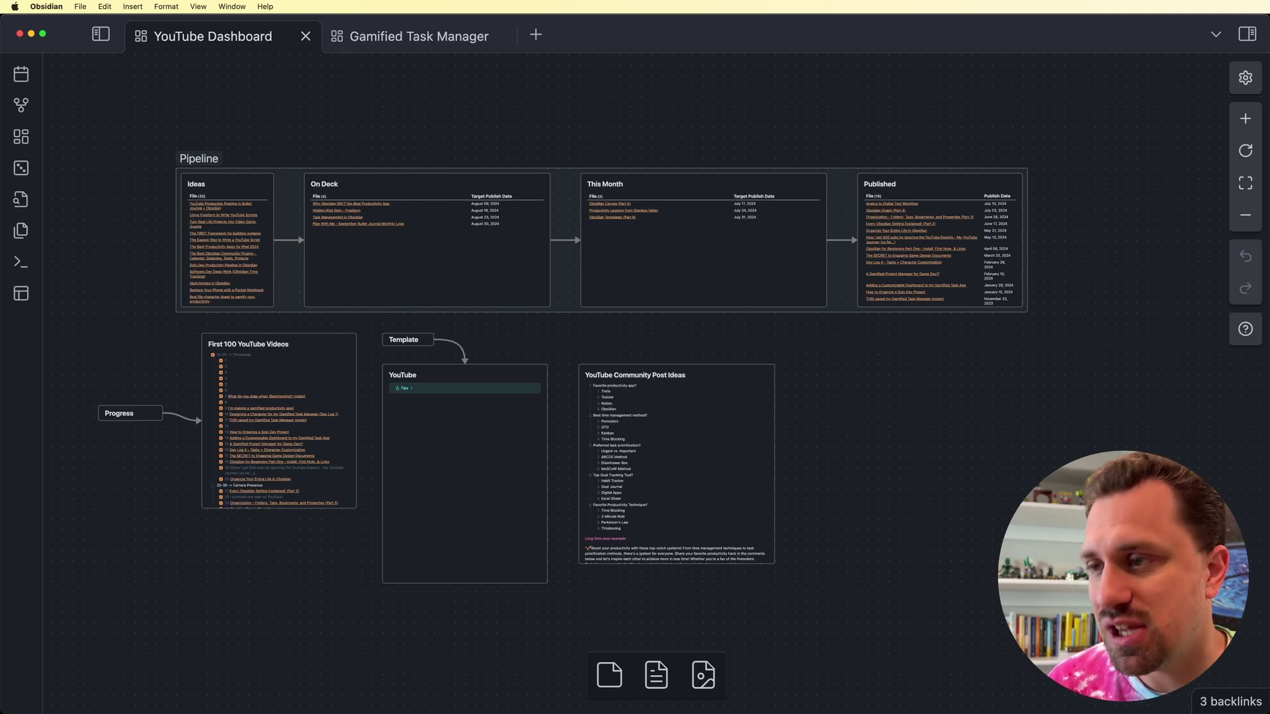
On the YouTube Dashboard canvas, examine the dataview query behind the Ideas card in the Pipeline group
{"action": "scroll", "coordinate": [1012, 258], "scroll_direction": "down", "scroll_amount": 1}
{"action": "scroll", "coordinate": [307, 251], "scroll_direction": "up", "scroll_amount": 5}
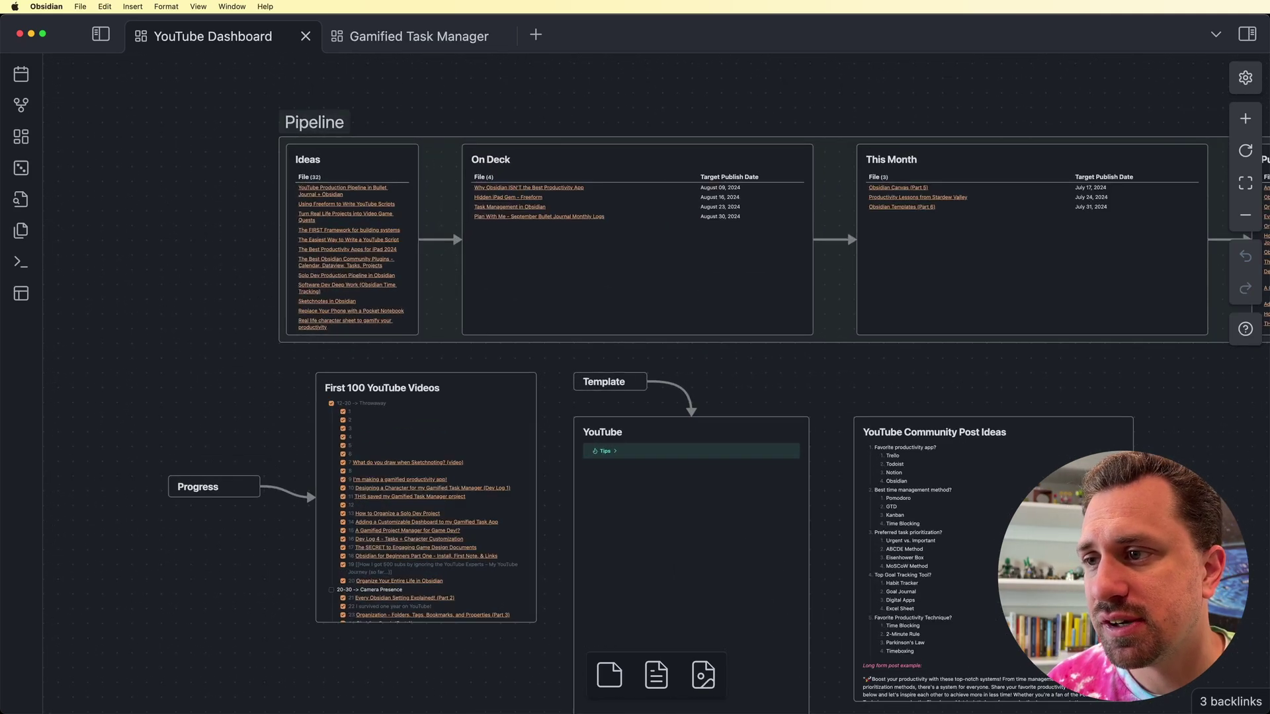
{"action": "scroll", "coordinate": [635, 357], "scroll_direction": "left", "scroll_amount": 3}
{"action": "scroll", "coordinate": [634, 358], "scroll_direction": "up", "scroll_amount": 2}
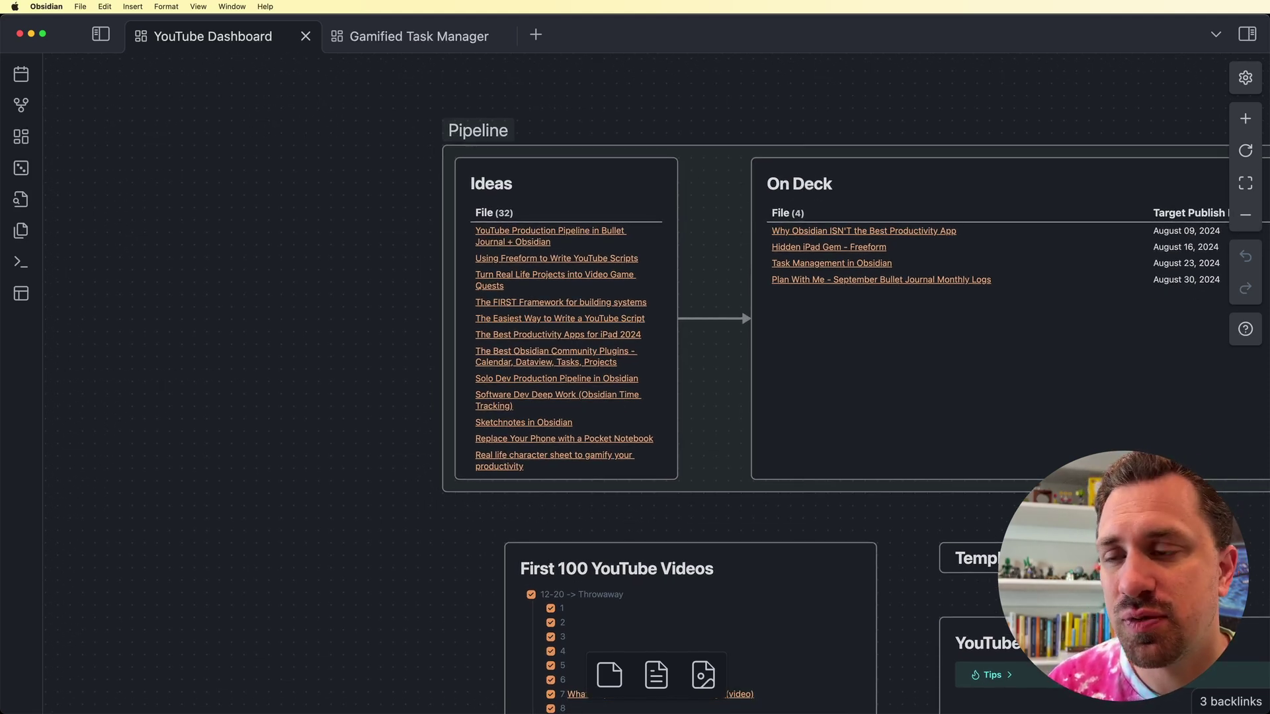
{"action": "left_click", "coordinate": [566, 184]}
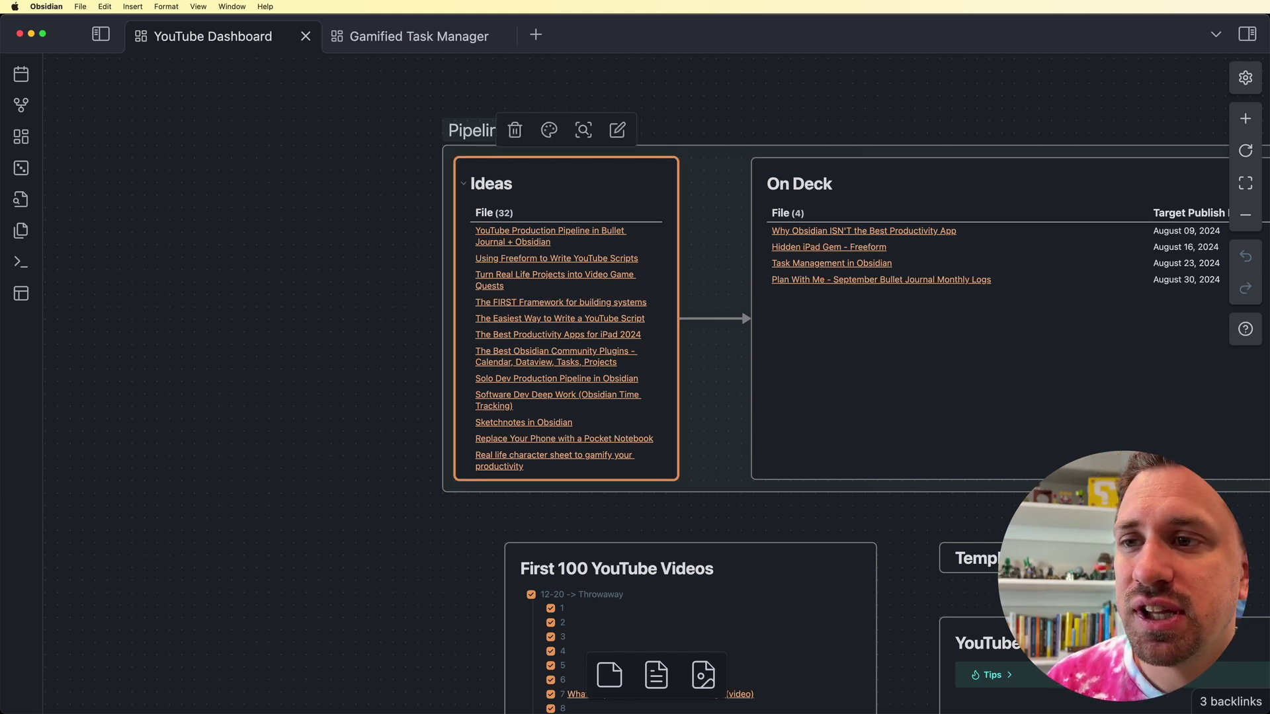
{"action": "double_click", "coordinate": [490, 184]}
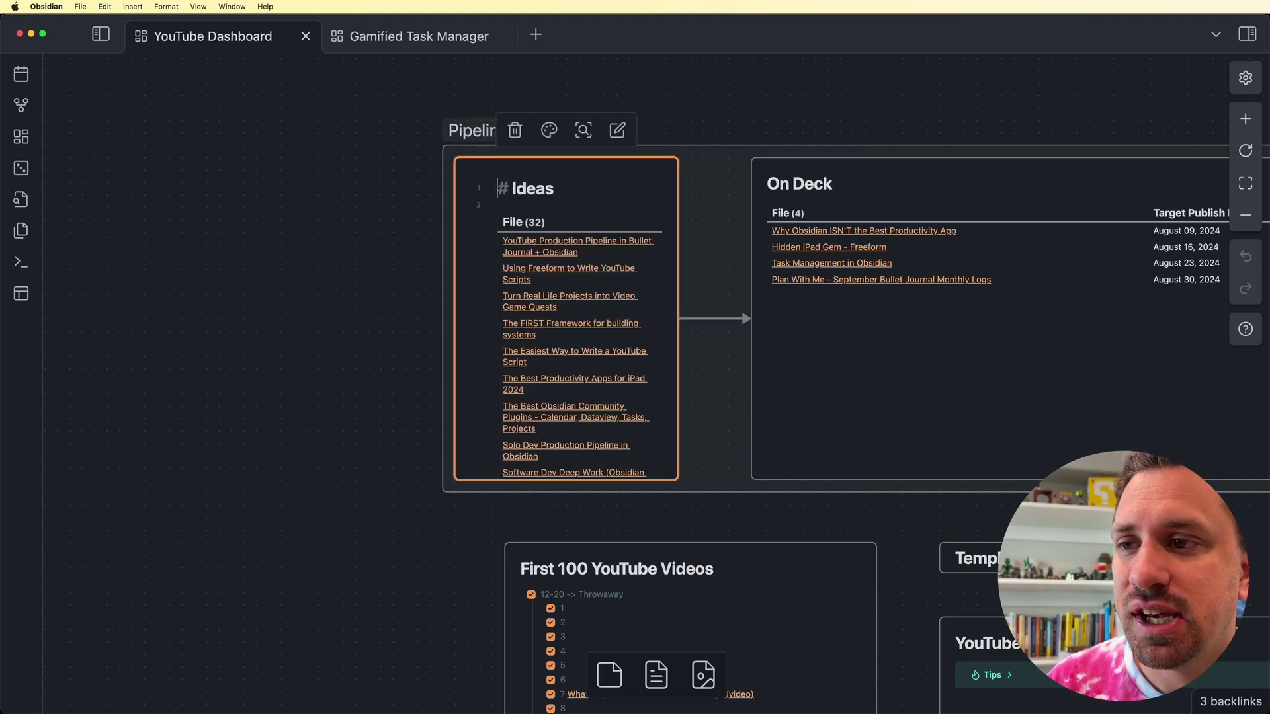
{"action": "left_click", "coordinate": [498, 204]}
{"action": "left_click", "coordinate": [649, 222]}
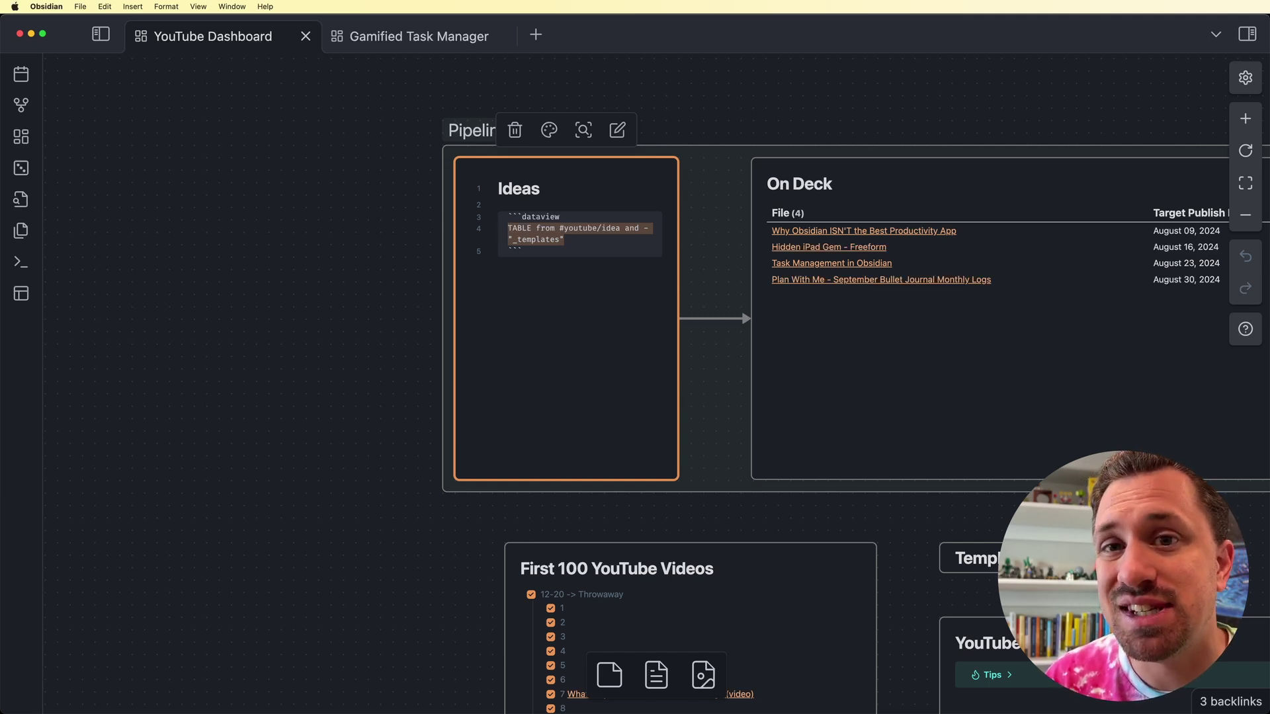
{"action": "key", "text": "Escape"}
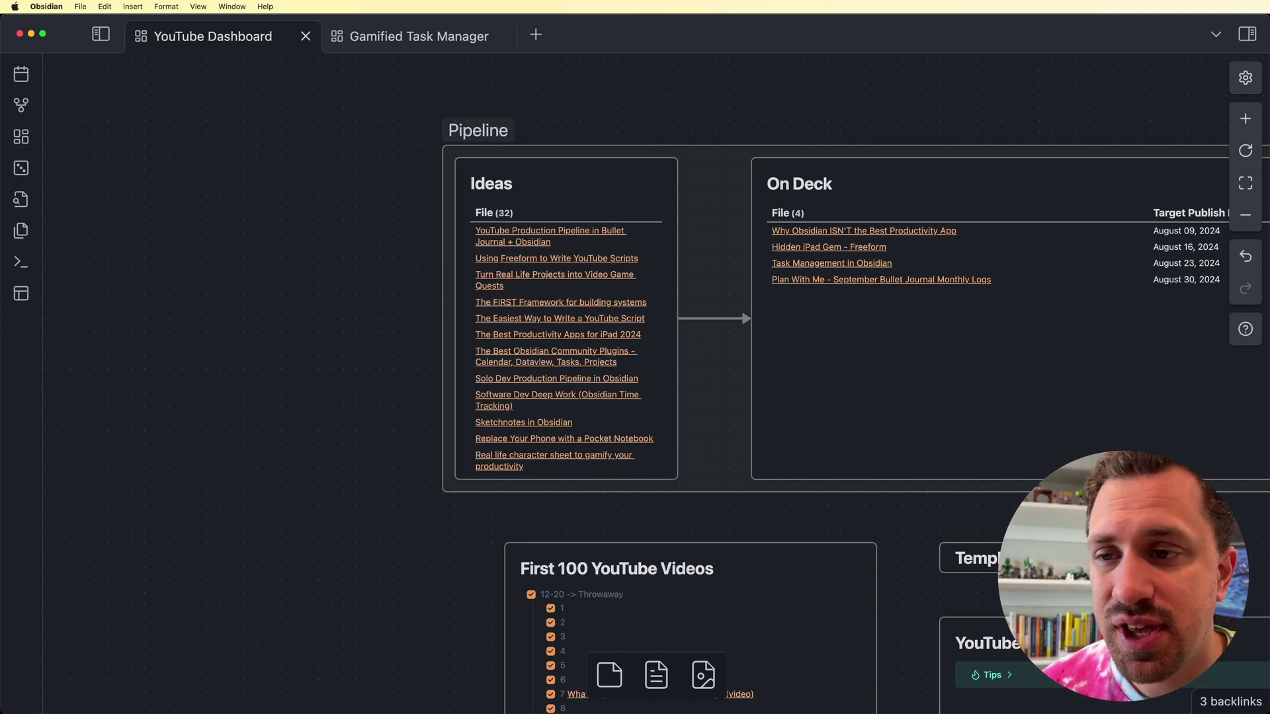
Look over the On Deck, This Month and Published cards and the progress, template and post-idea notes below the pipeline
{"action": "scroll", "coordinate": [634, 331], "scroll_direction": "right", "scroll_amount": 5}
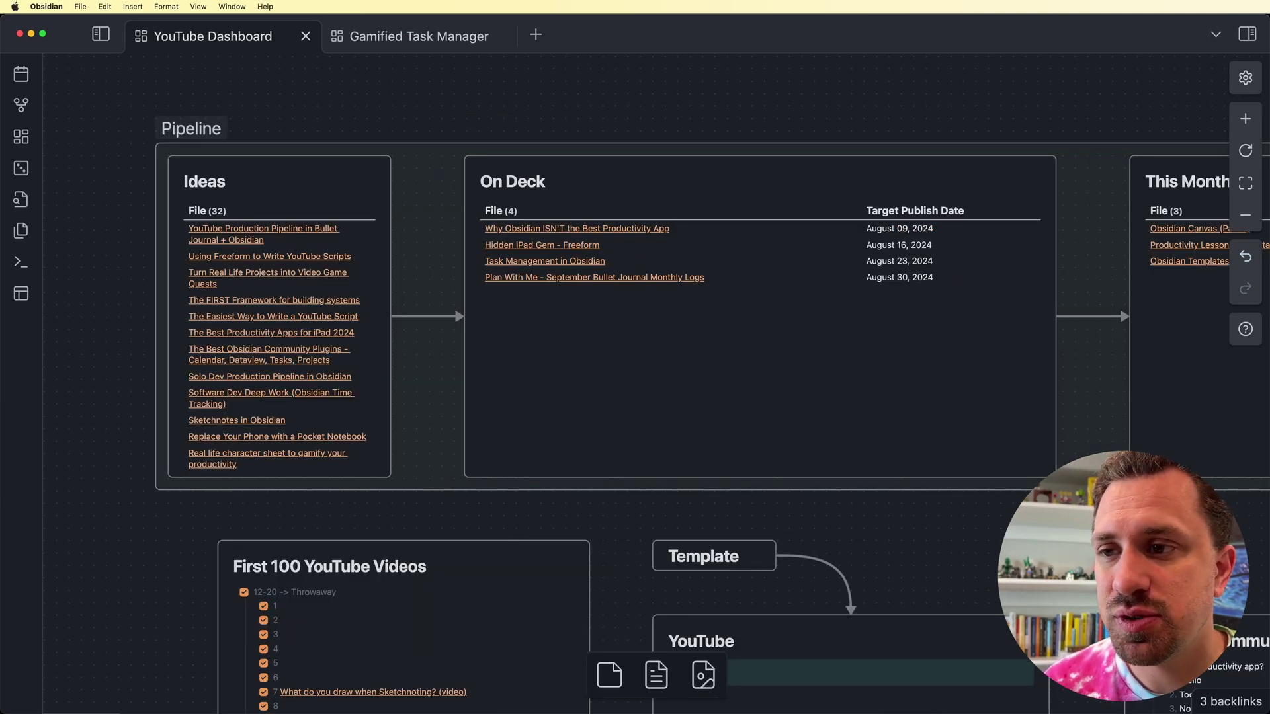
{"action": "scroll", "coordinate": [635, 330], "scroll_direction": "right", "scroll_amount": 15}
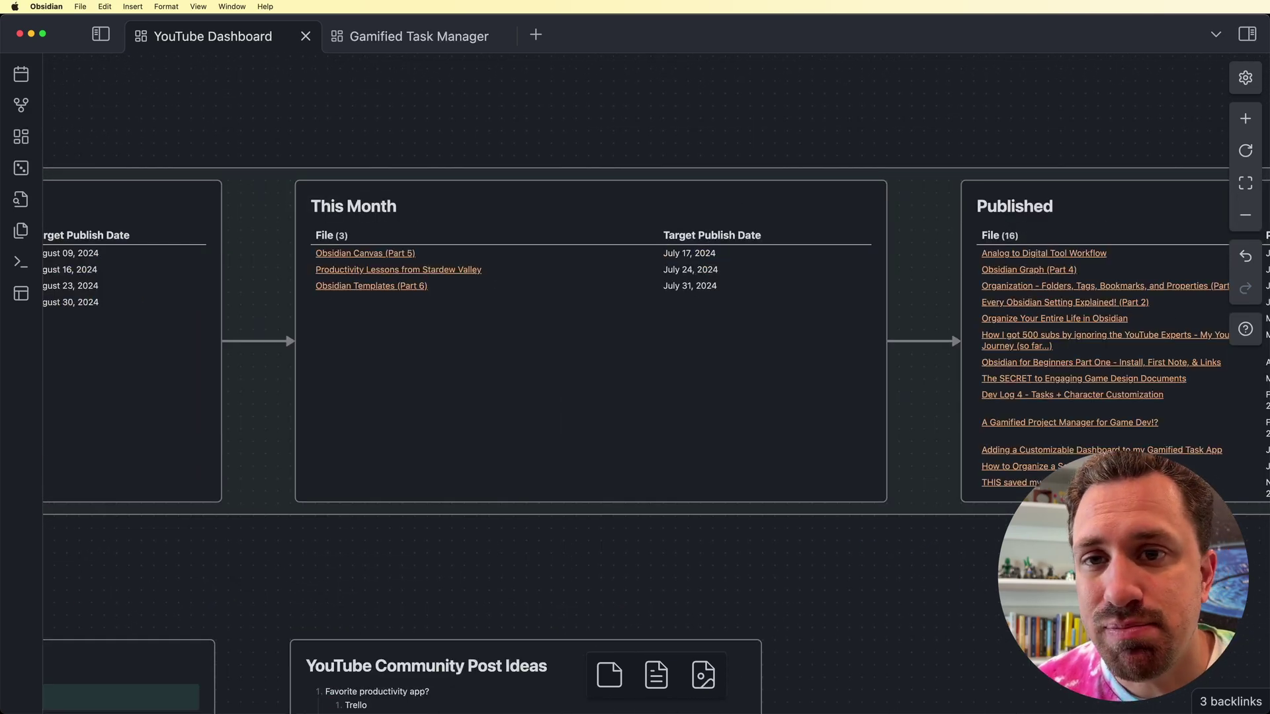
{"action": "scroll", "coordinate": [635, 331], "scroll_direction": "right", "scroll_amount": 9}
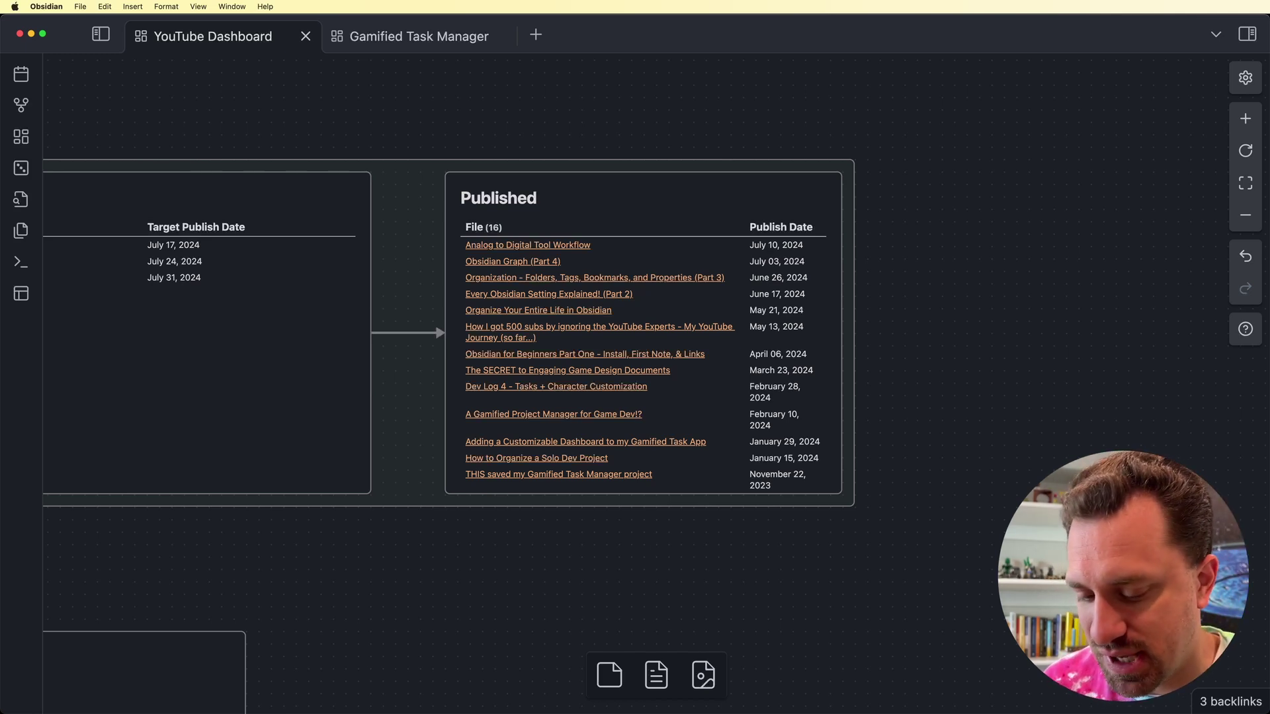
{"action": "scroll", "coordinate": [635, 331], "scroll_direction": "left", "scroll_amount": 10}
{"action": "scroll", "coordinate": [635, 330], "scroll_direction": "down", "scroll_amount": 4}
{"action": "scroll", "coordinate": [844, 410], "scroll_direction": "down", "scroll_amount": 5}
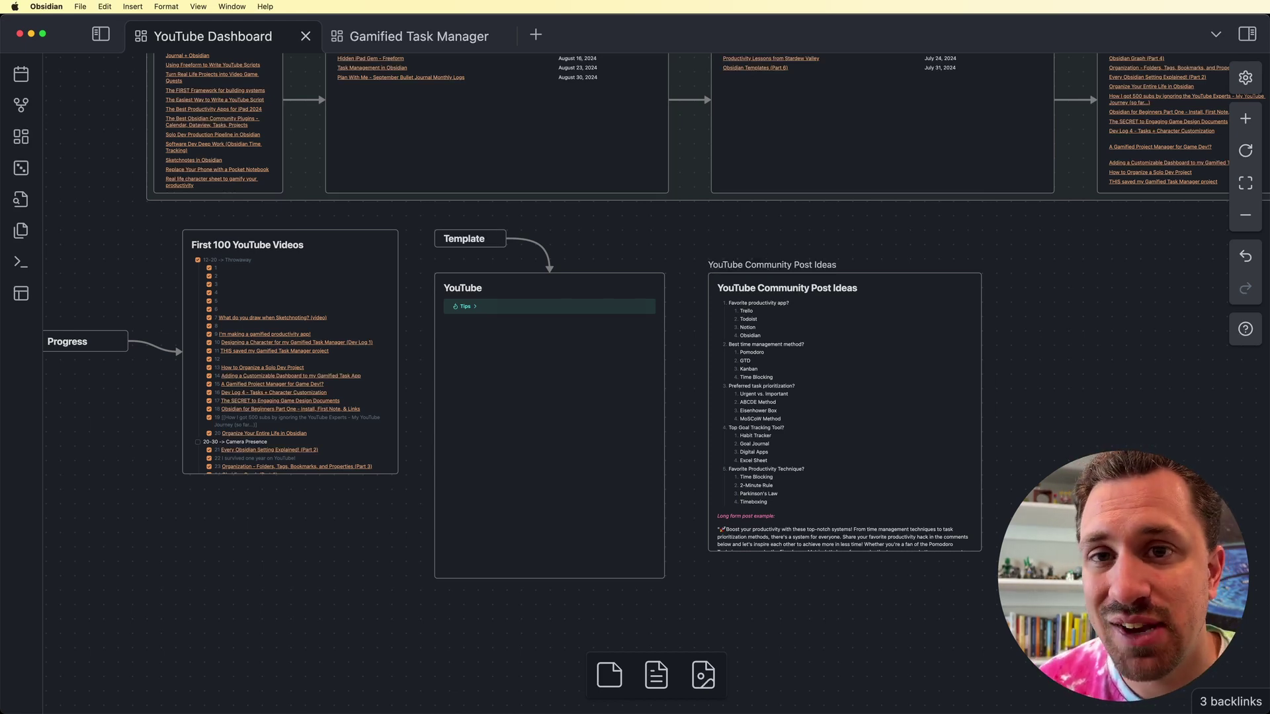
Open the YouTube Community Post Ideas note from its canvas card, read its poll ideas, and return to the dashboard
{"action": "left_click", "coordinate": [771, 264]}
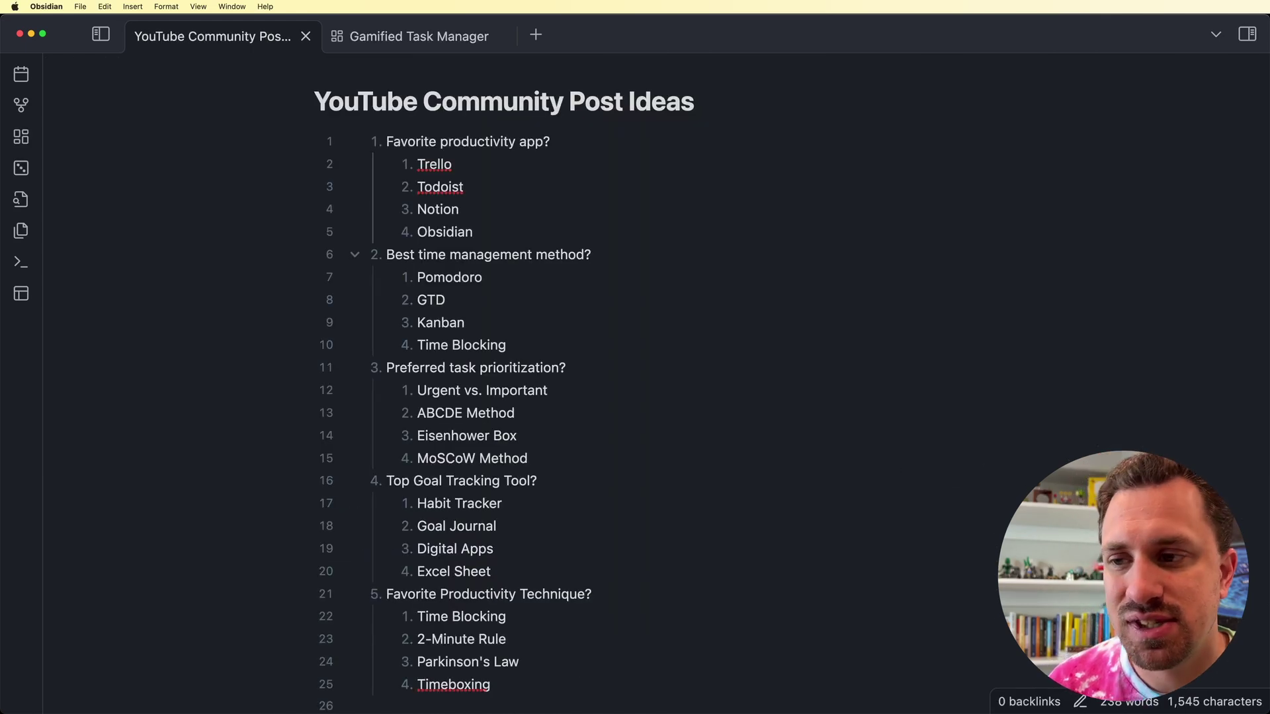
{"action": "key", "text": "super+alt+Left"}
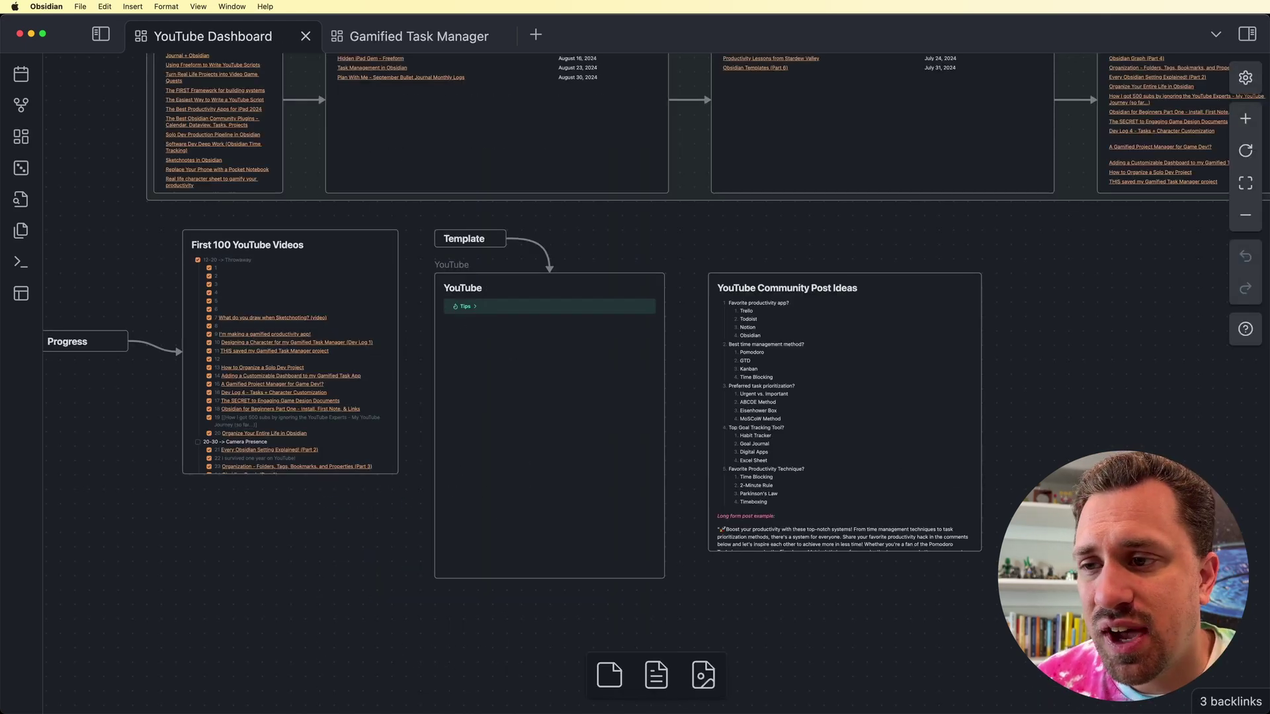
Add the line "I want this to be part of my template" to the YouTube template note directly in its canvas card
{"action": "left_click", "coordinate": [549, 425]}
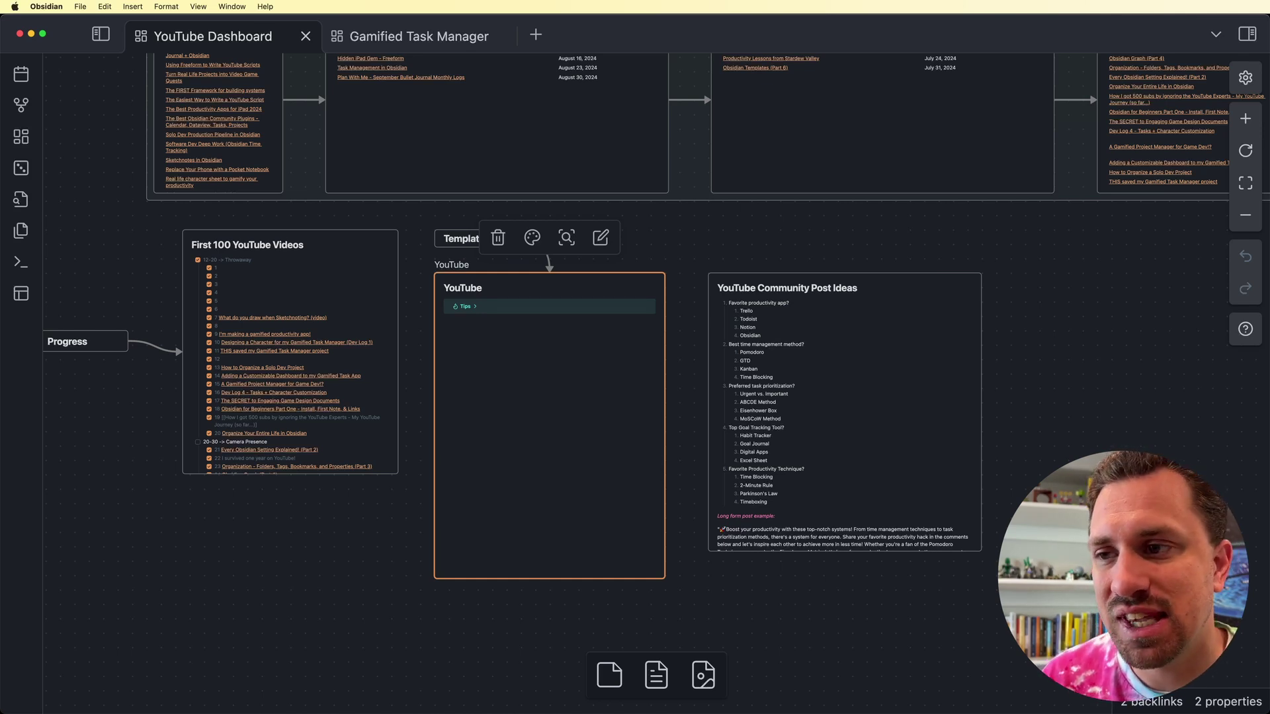
{"action": "key", "text": "Return"}
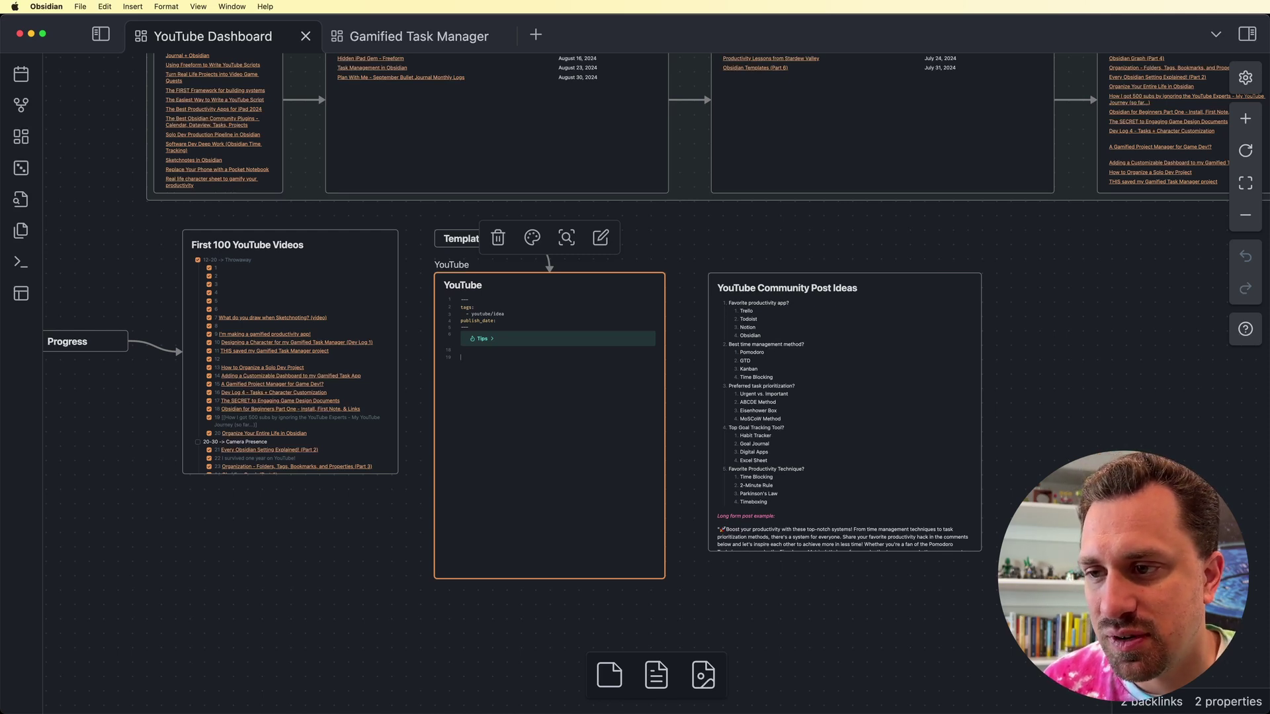
{"action": "type", "text": "I want this to be part of my template"}
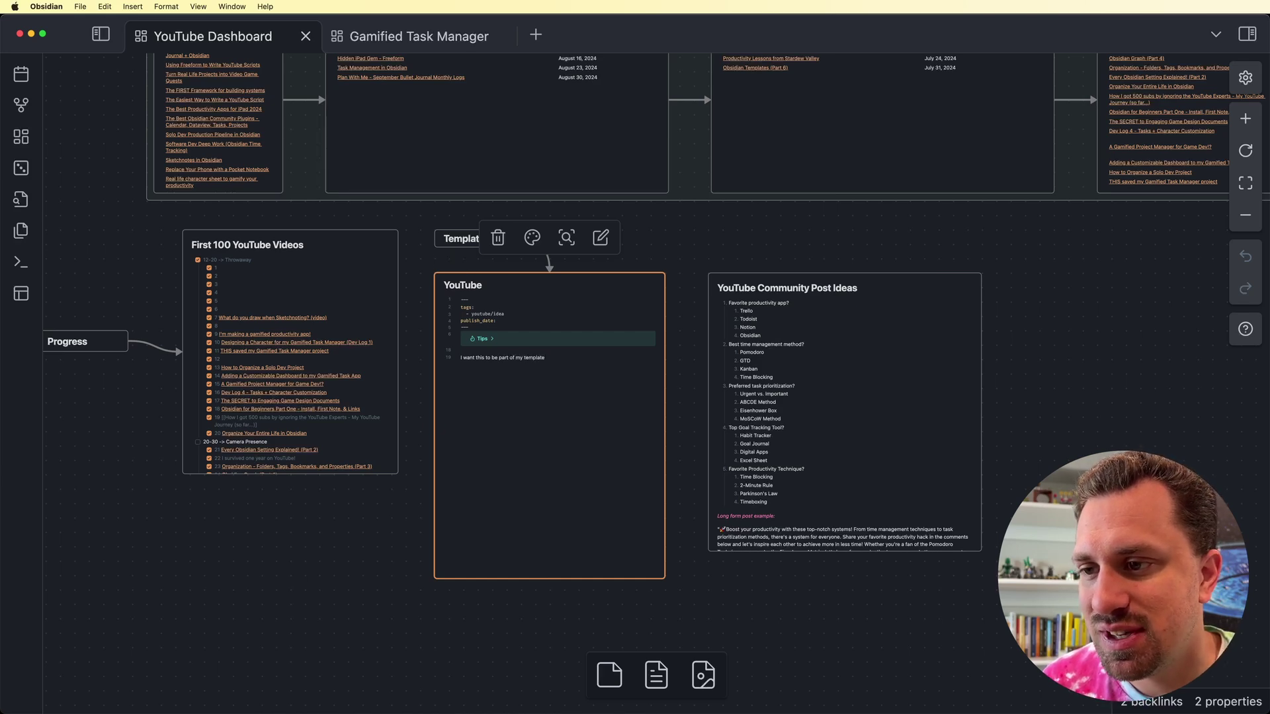
{"action": "key", "text": "Escape"}
{"action": "scroll", "coordinate": [508, 351], "scroll_direction": "up", "scroll_amount": 5}
{"action": "scroll", "coordinate": [511, 352], "scroll_direction": "up", "scroll_amount": 5}
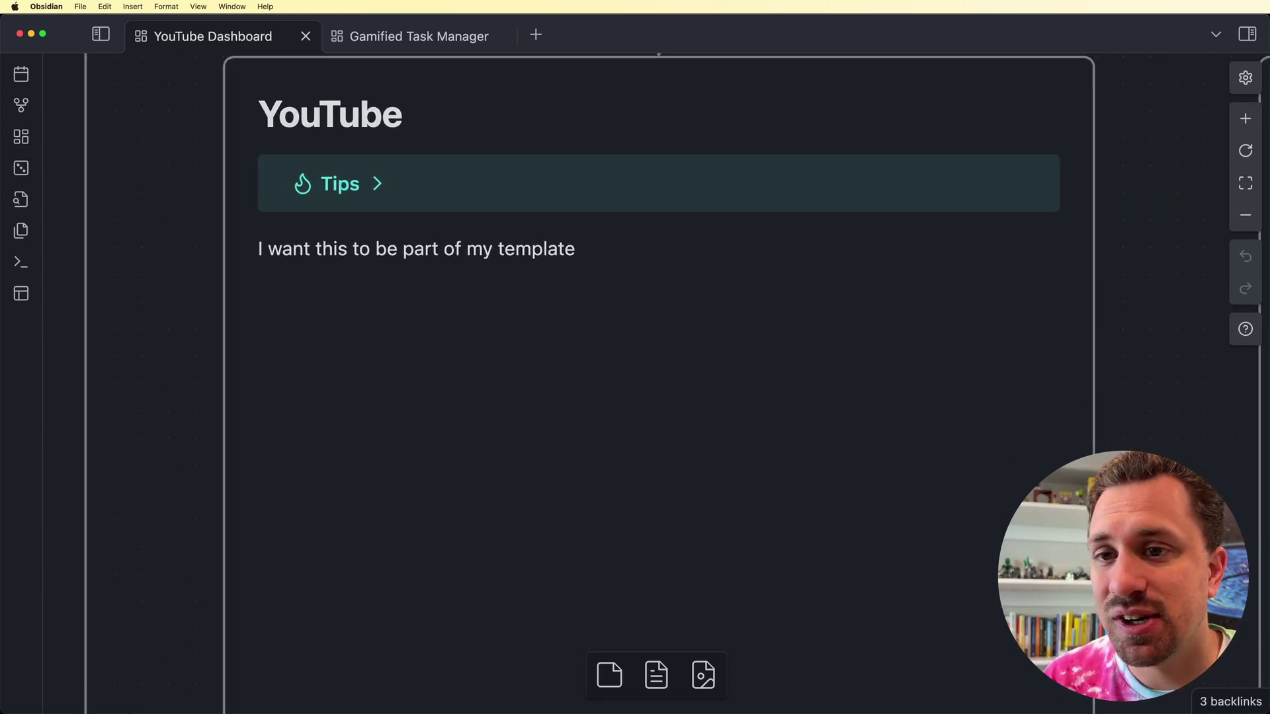
{"action": "scroll", "coordinate": [351, 331], "scroll_direction": "up", "scroll_amount": 2}
{"action": "scroll", "coordinate": [654, 385], "scroll_direction": "down", "scroll_amount": 5}
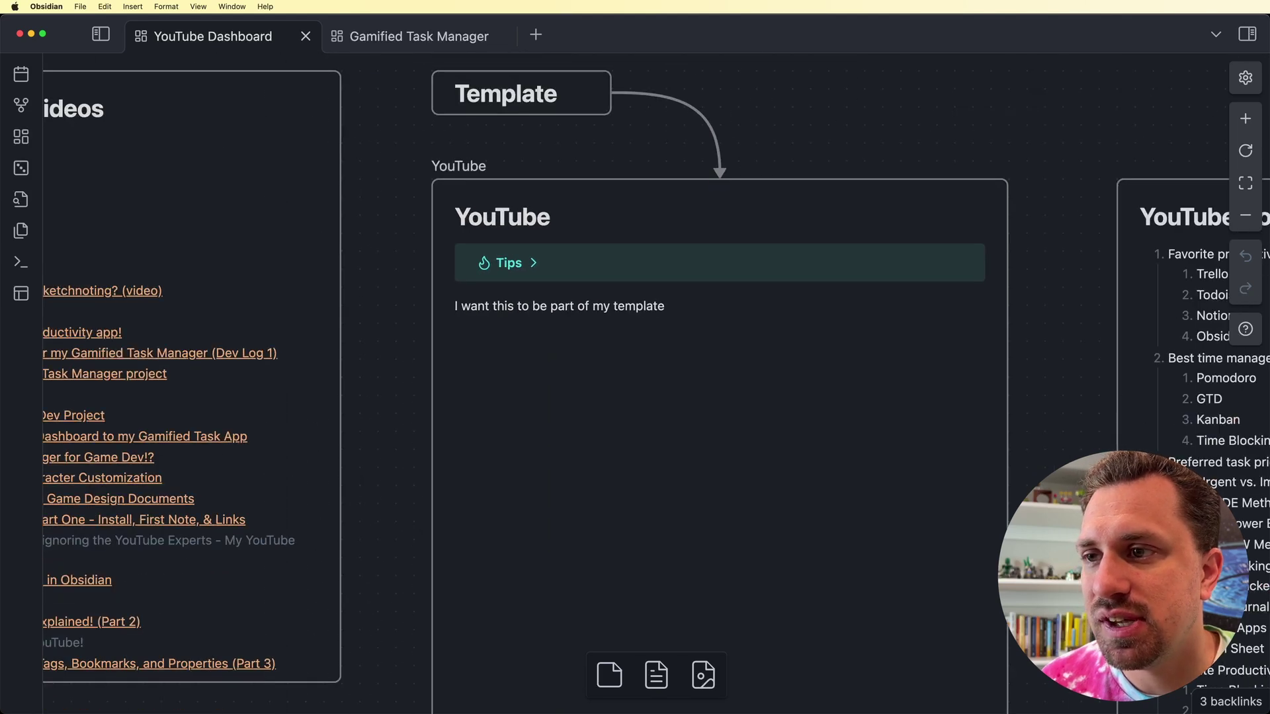
Open the YouTube template note, delete the added line below the Tips callout, and return to the dashboard canvas
{"action": "double_click", "coordinate": [458, 166]}
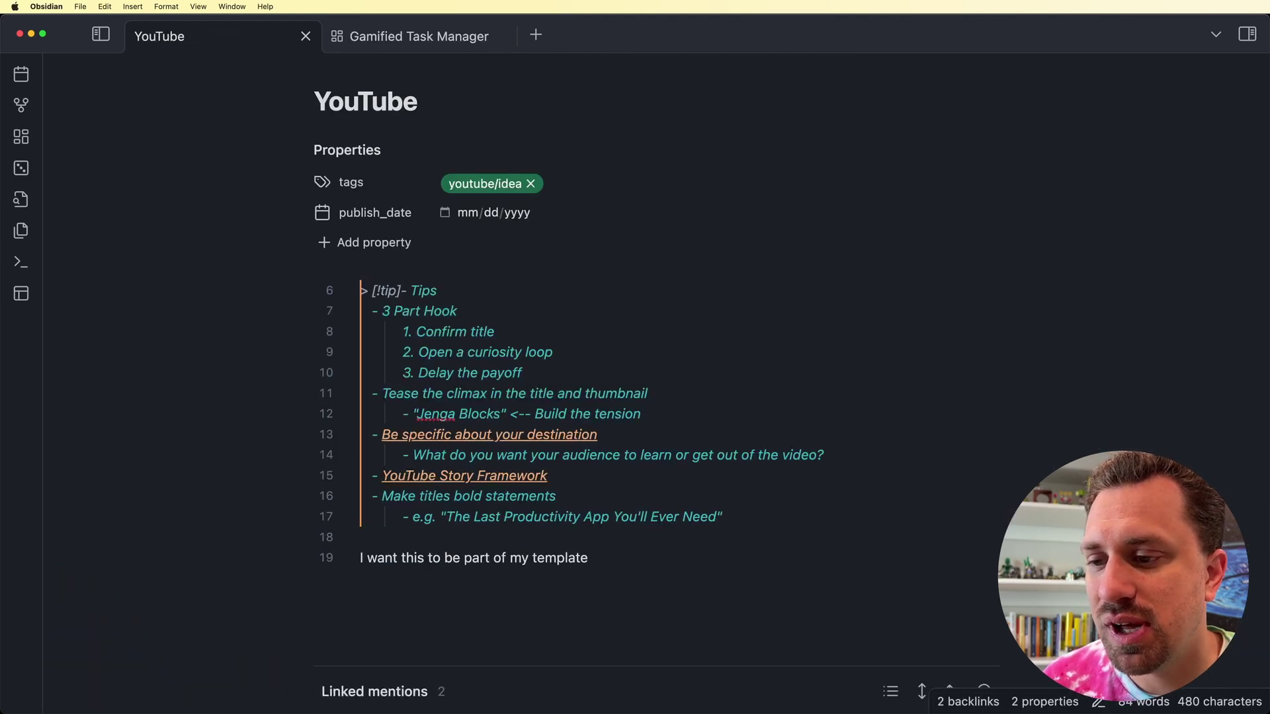
{"action": "triple_click", "coordinate": [474, 558]}
{"action": "left_click_drag", "start_coordinate": [587, 351], "coordinate": [359, 351]}
{"action": "key", "text": "BackSpace"}
{"action": "key", "text": "BackSpace"}
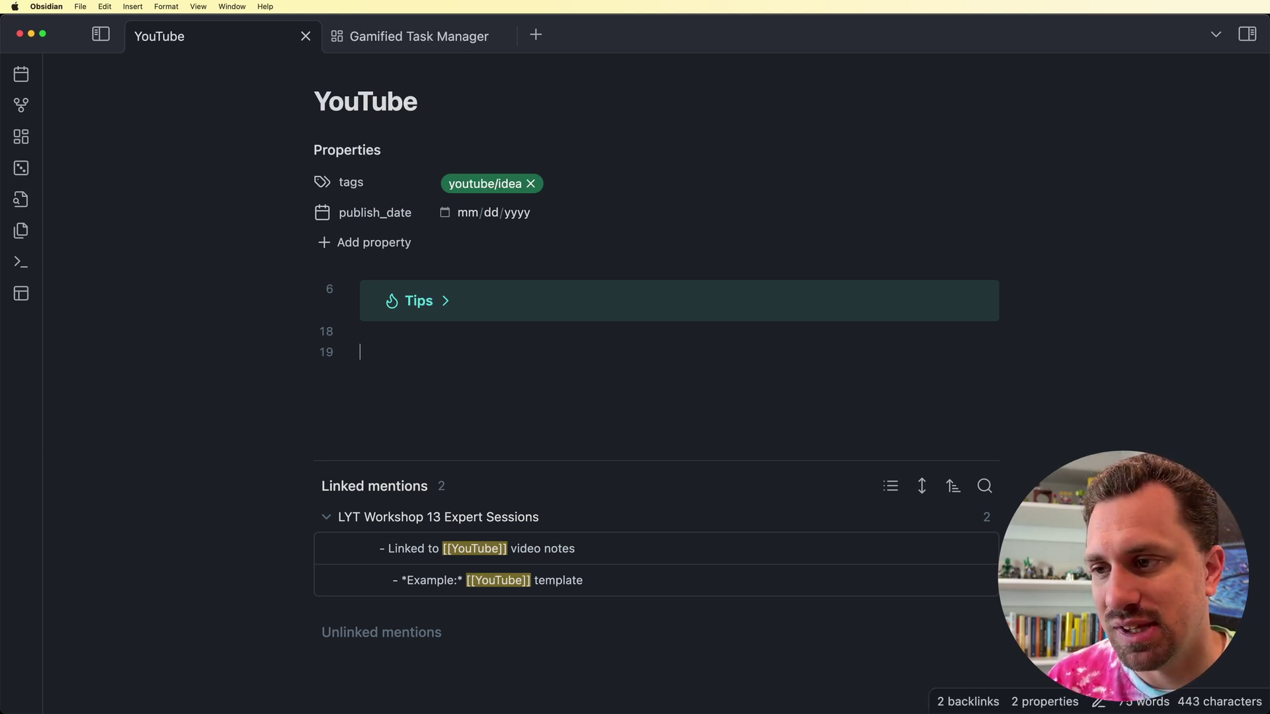
{"action": "key", "text": "super+alt+Left"}
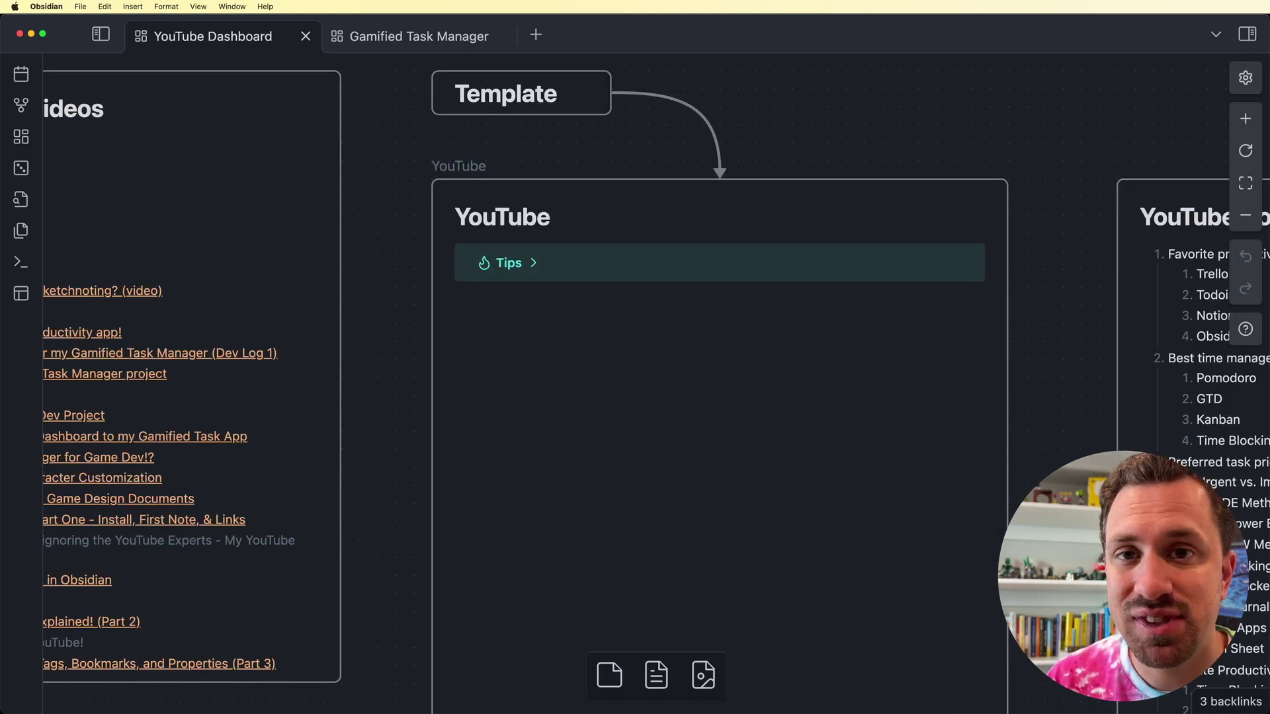
Look over the Progress card and the connected First 100 YouTube Videos checklist on the dashboard
{"action": "scroll", "coordinate": [656, 384], "scroll_direction": "down", "scroll_amount": 3}
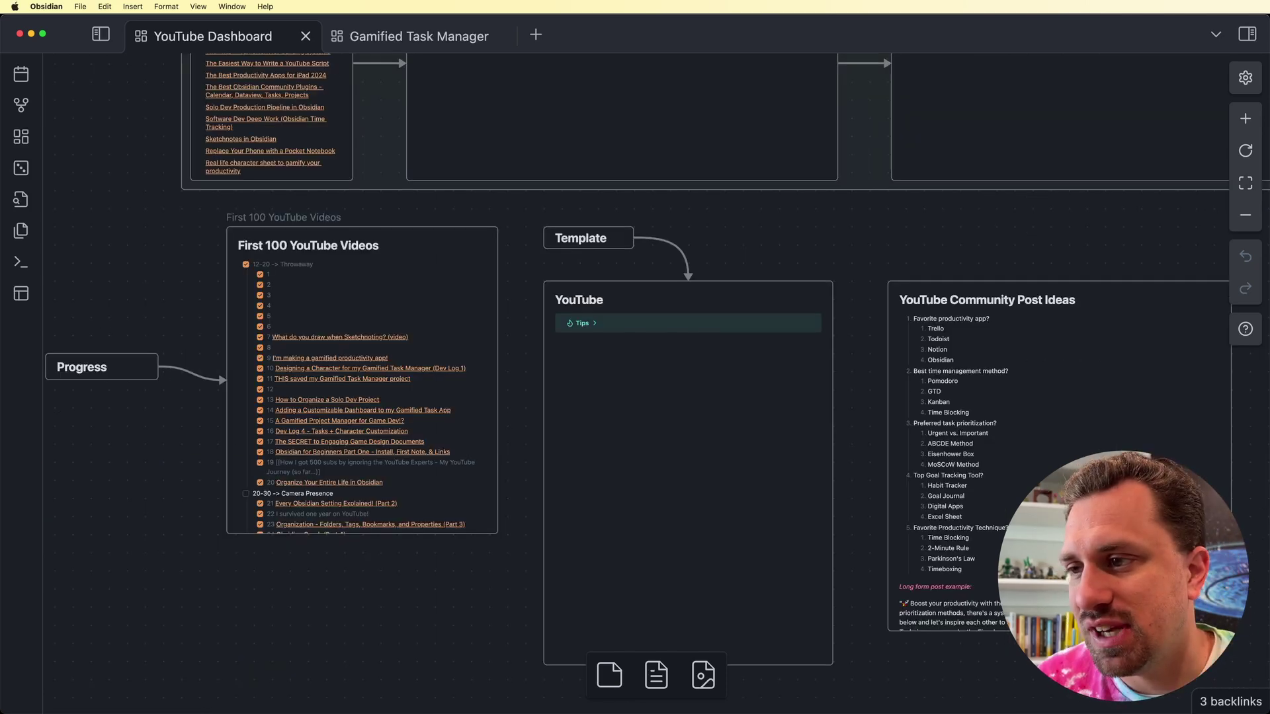
{"action": "scroll", "coordinate": [655, 381], "scroll_direction": "down", "scroll_amount": 3}
{"action": "scroll", "coordinate": [431, 379], "scroll_direction": "up", "scroll_amount": 4}
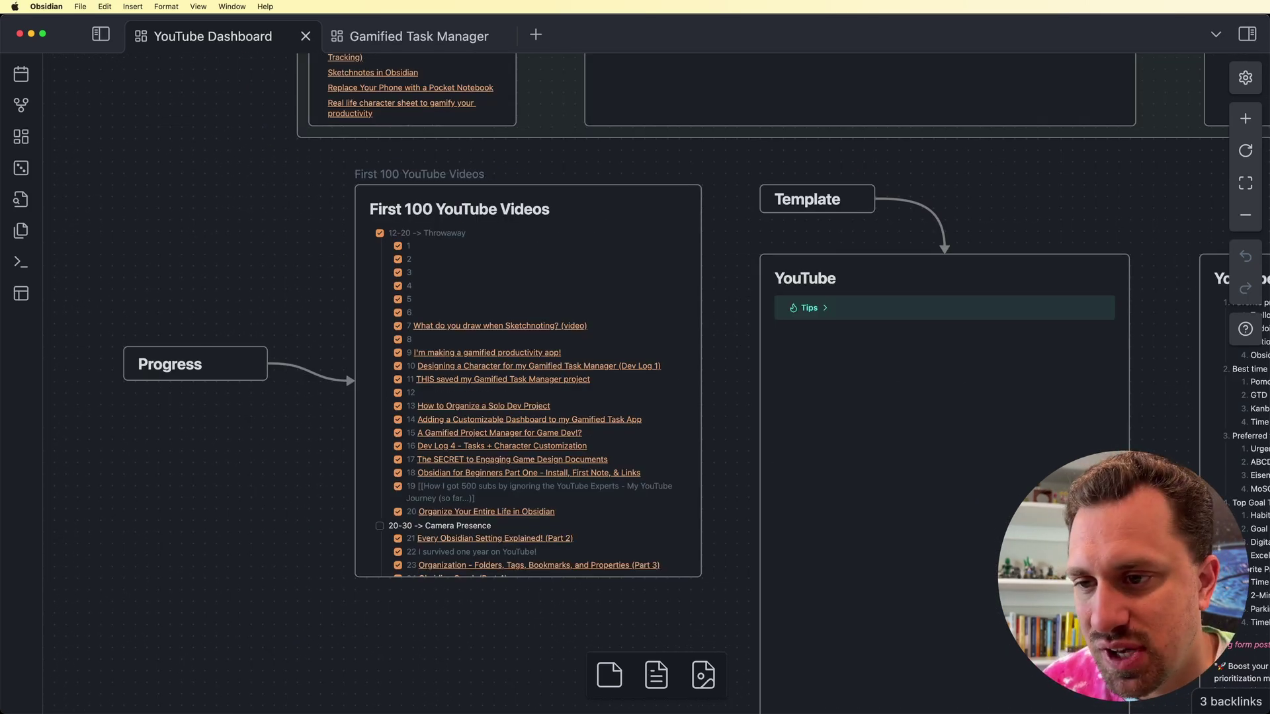
Switch to the Gamified Task Manager canvas, look over its project cards, and open the Research card for editing before leaving it
{"action": "left_click", "coordinate": [419, 37]}
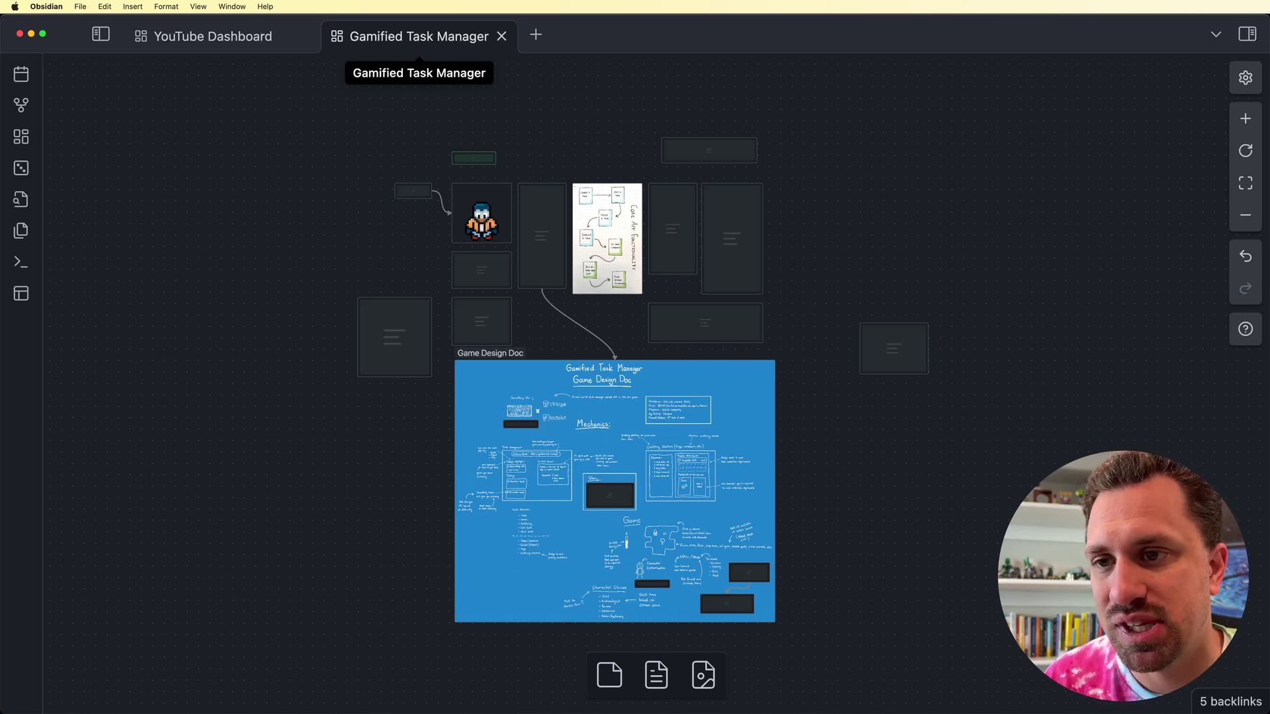
{"action": "scroll", "coordinate": [573, 231], "scroll_direction": "up", "scroll_amount": 5}
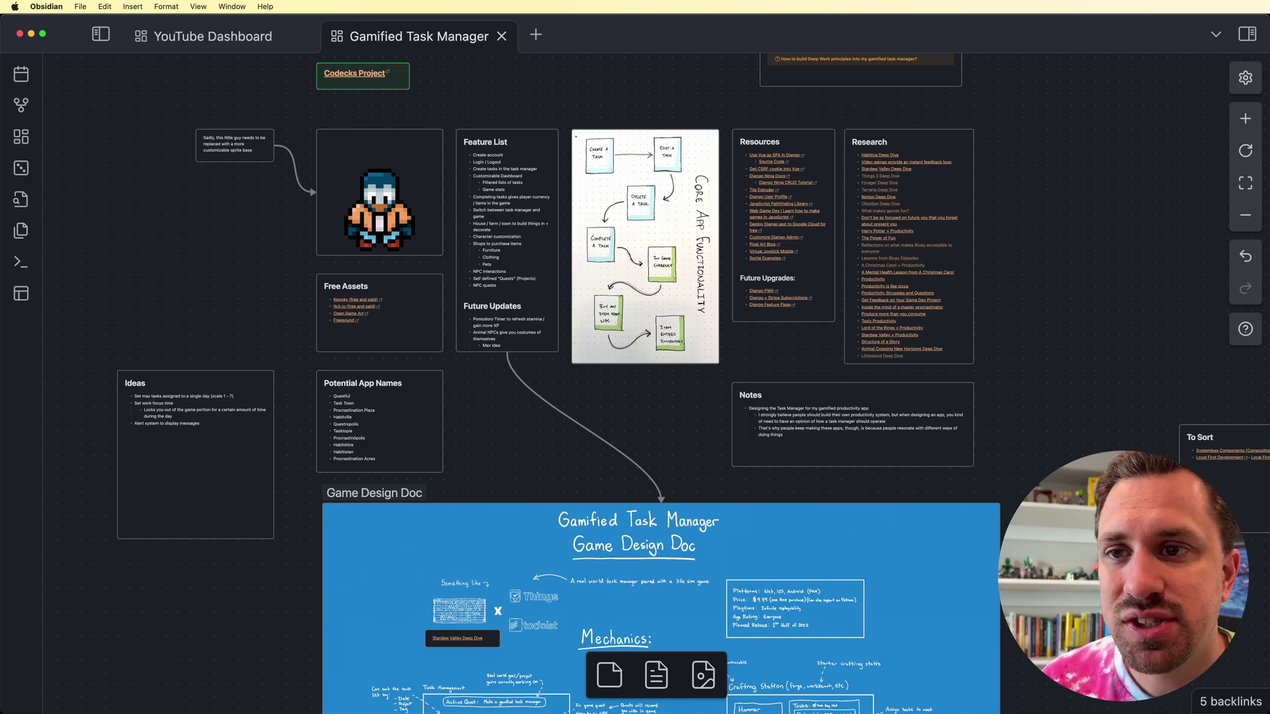
{"action": "scroll", "coordinate": [790, 243], "scroll_direction": "up", "scroll_amount": 5}
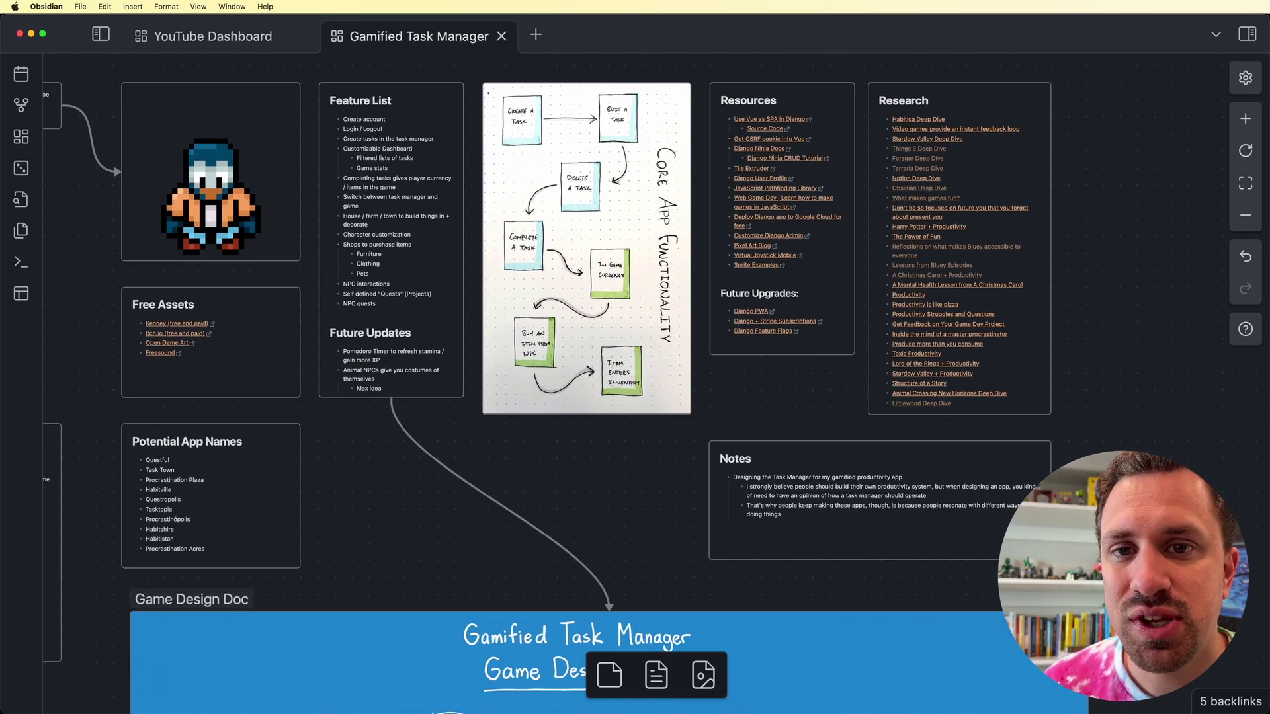
{"action": "scroll", "coordinate": [635, 383], "scroll_direction": "right", "scroll_amount": 3}
{"action": "left_click", "coordinate": [762, 104]}
{"action": "double_click", "coordinate": [763, 104]}
{"action": "left_click", "coordinate": [772, 127]}
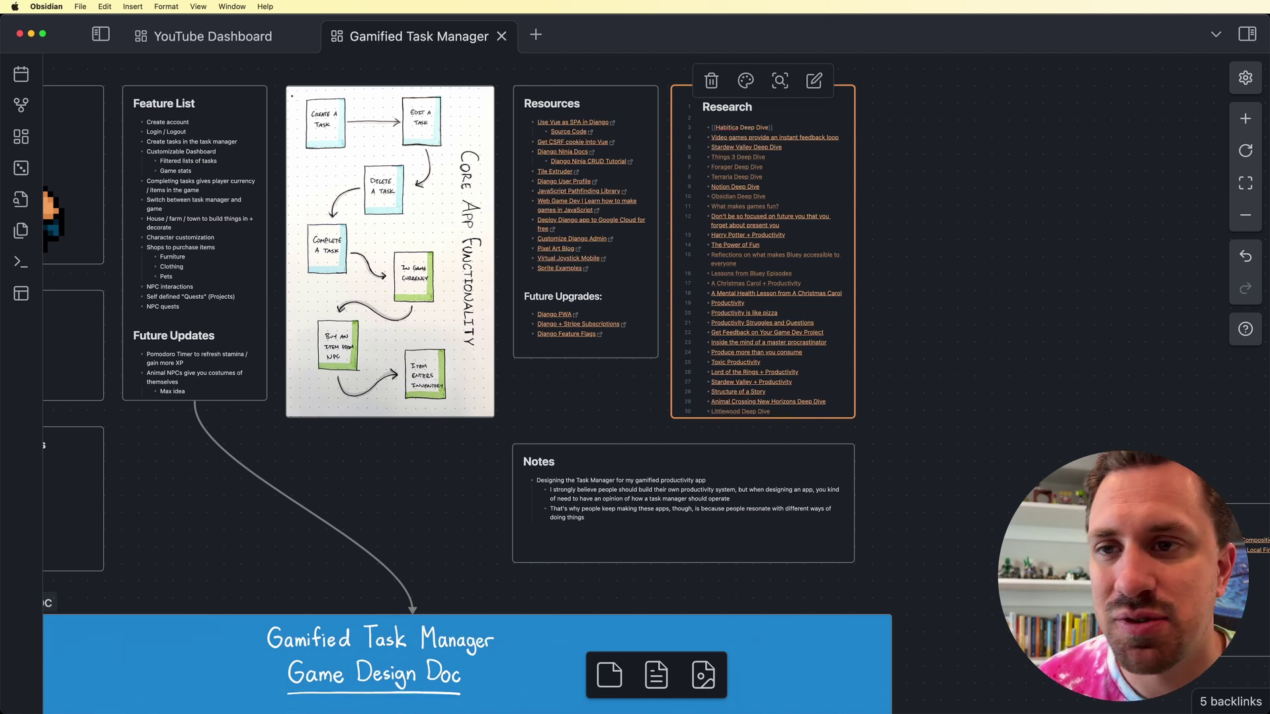
{"action": "key", "text": "Escape"}
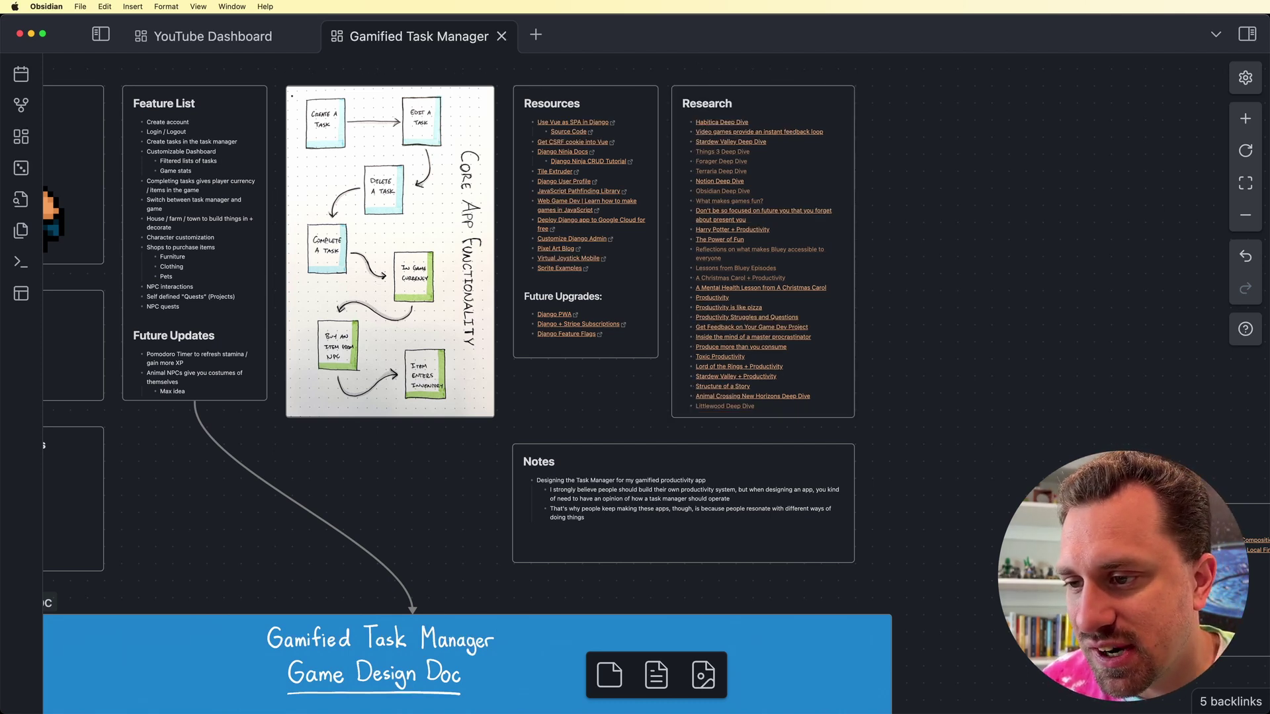
From the Game section of the Game Design Doc, open the linked Pixel Art Character Style Ideas canvas, view its references, and return
{"action": "scroll", "coordinate": [634, 357], "scroll_direction": "down", "scroll_amount": 6}
{"action": "scroll", "coordinate": [635, 357], "scroll_direction": "down", "scroll_amount": 3}
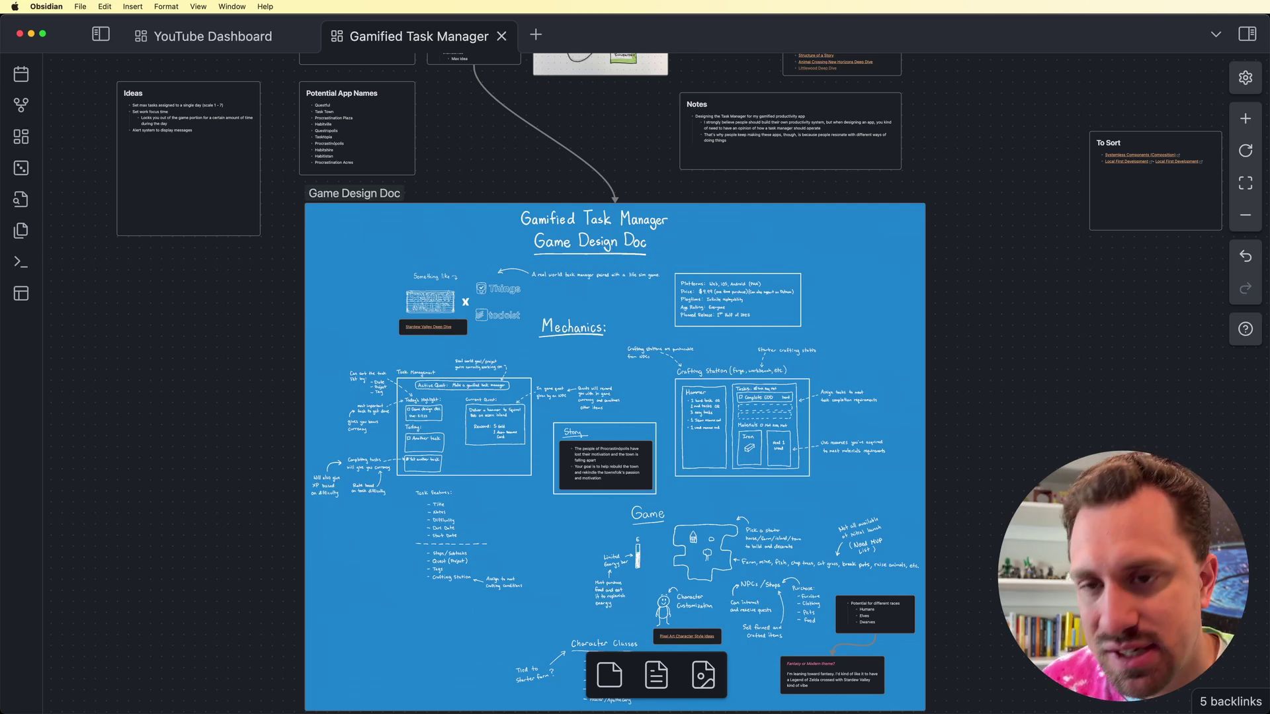
{"action": "scroll", "coordinate": [656, 383], "scroll_direction": "down", "scroll_amount": 5}
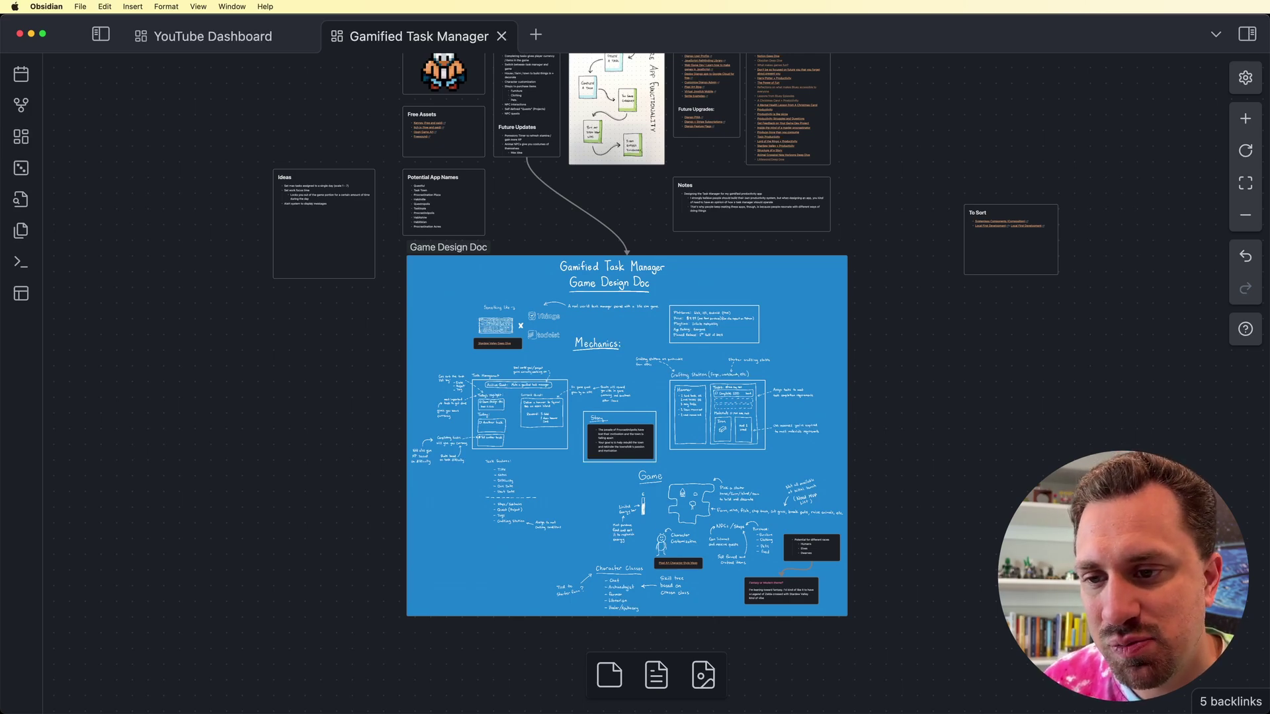
{"action": "scroll", "coordinate": [744, 592], "scroll_direction": "up", "scroll_amount": 10}
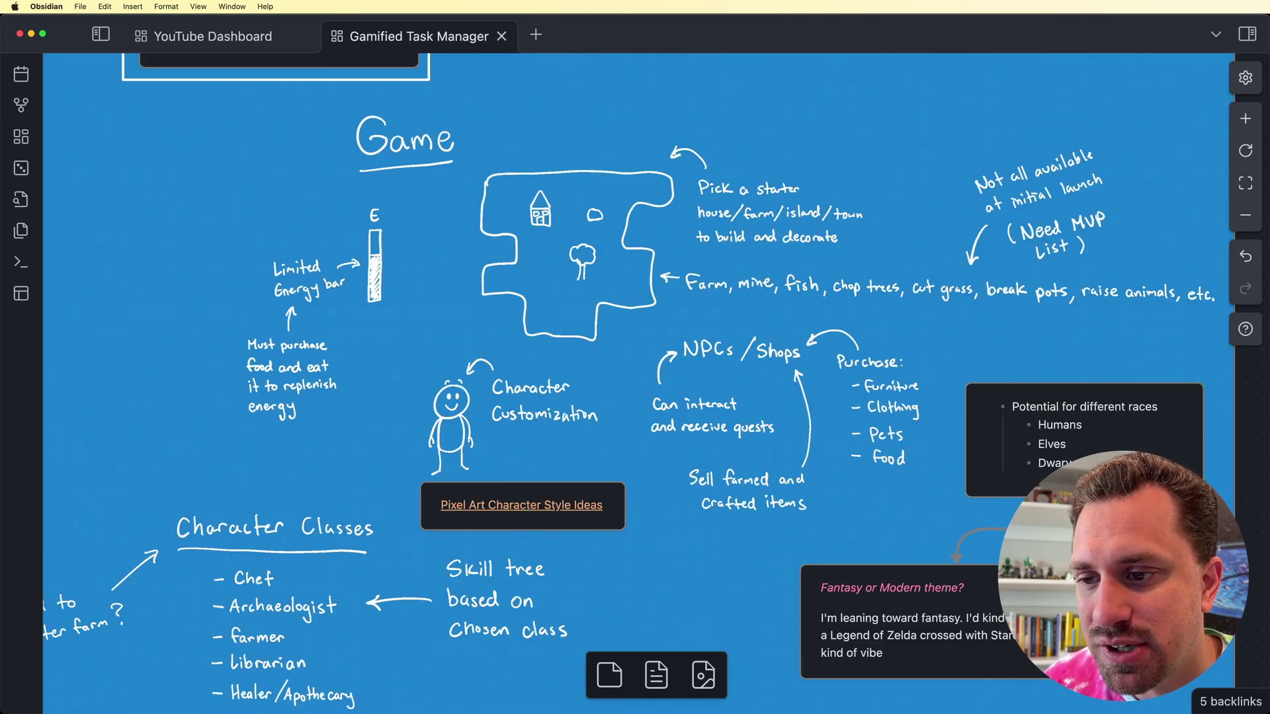
{"action": "scroll", "coordinate": [519, 529], "scroll_direction": "up", "scroll_amount": 3}
{"action": "scroll", "coordinate": [601, 434], "scroll_direction": "up", "scroll_amount": 1}
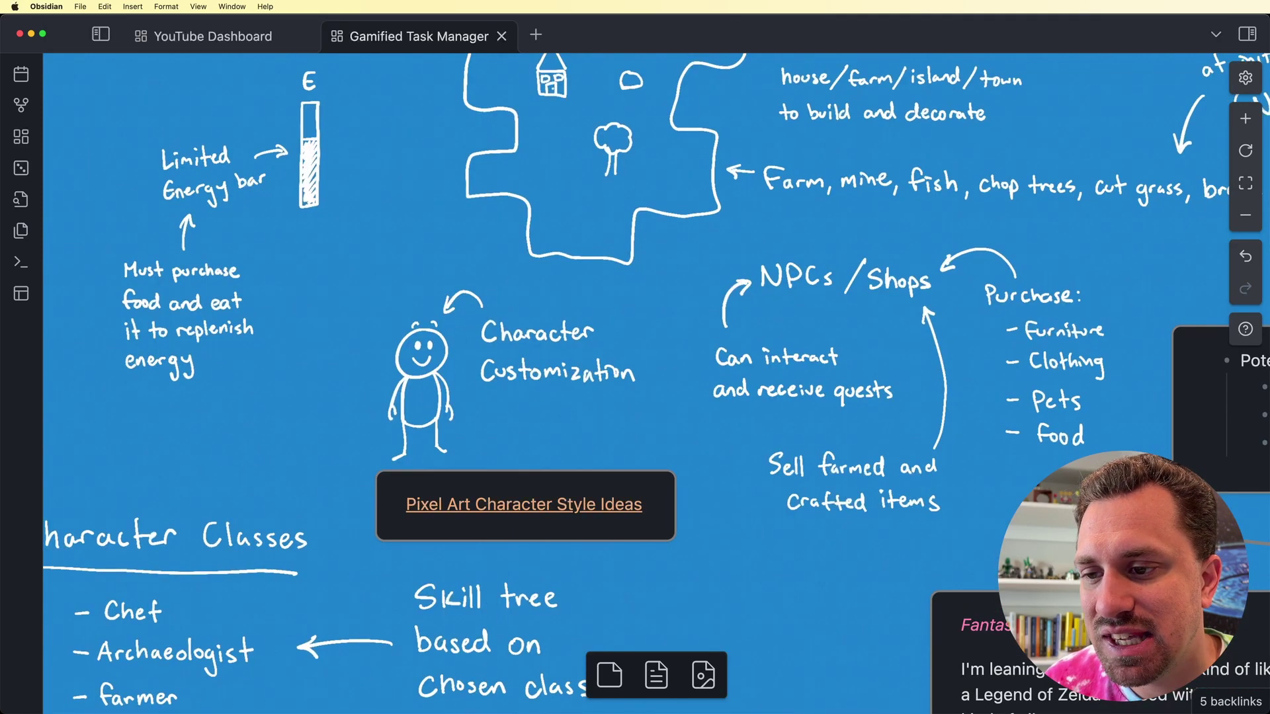
{"action": "left_click", "coordinate": [564, 503]}
{"action": "mouse_move", "coordinate": [563, 504]}
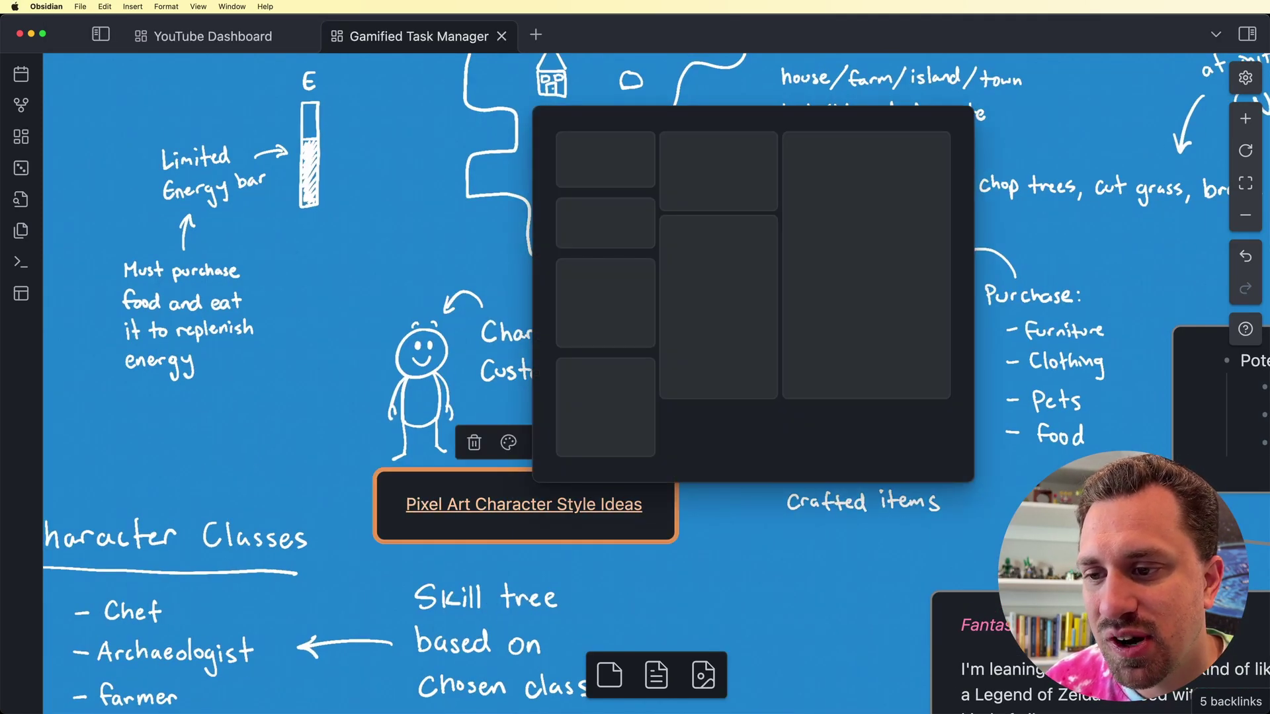
{"action": "left_click", "coordinate": [563, 504]}
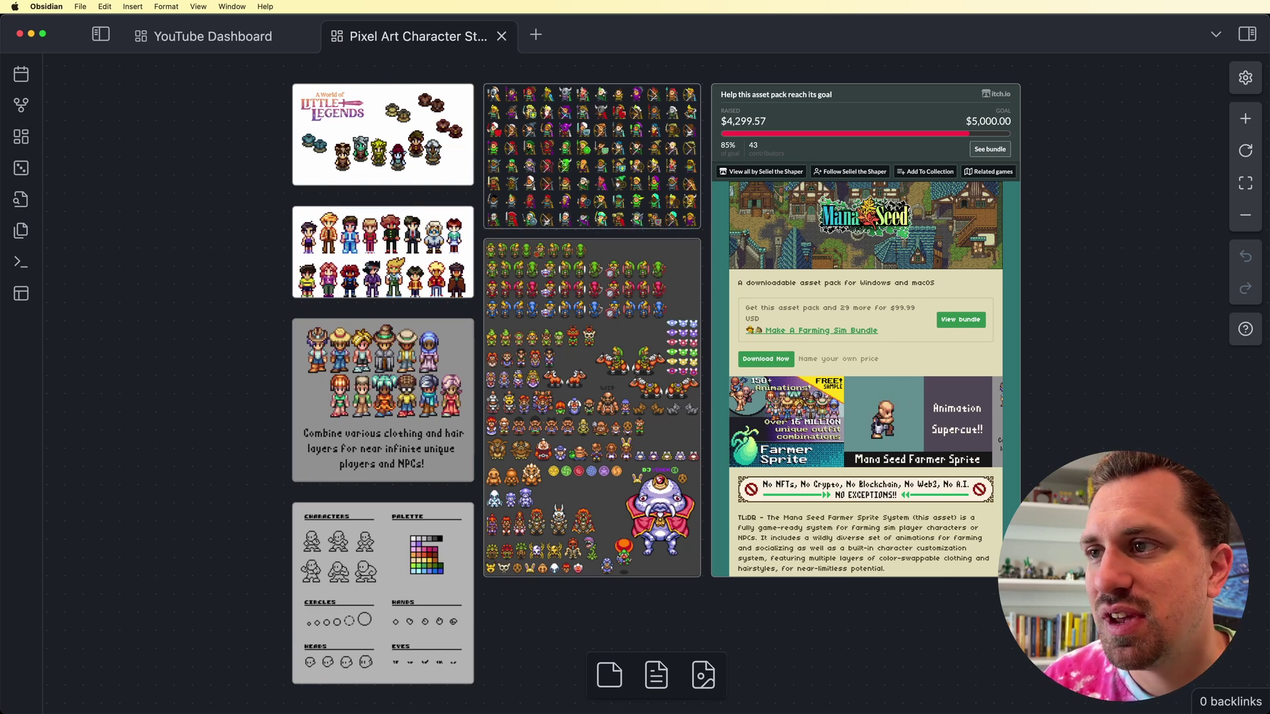
{"action": "key", "text": "alt+super+Left"}
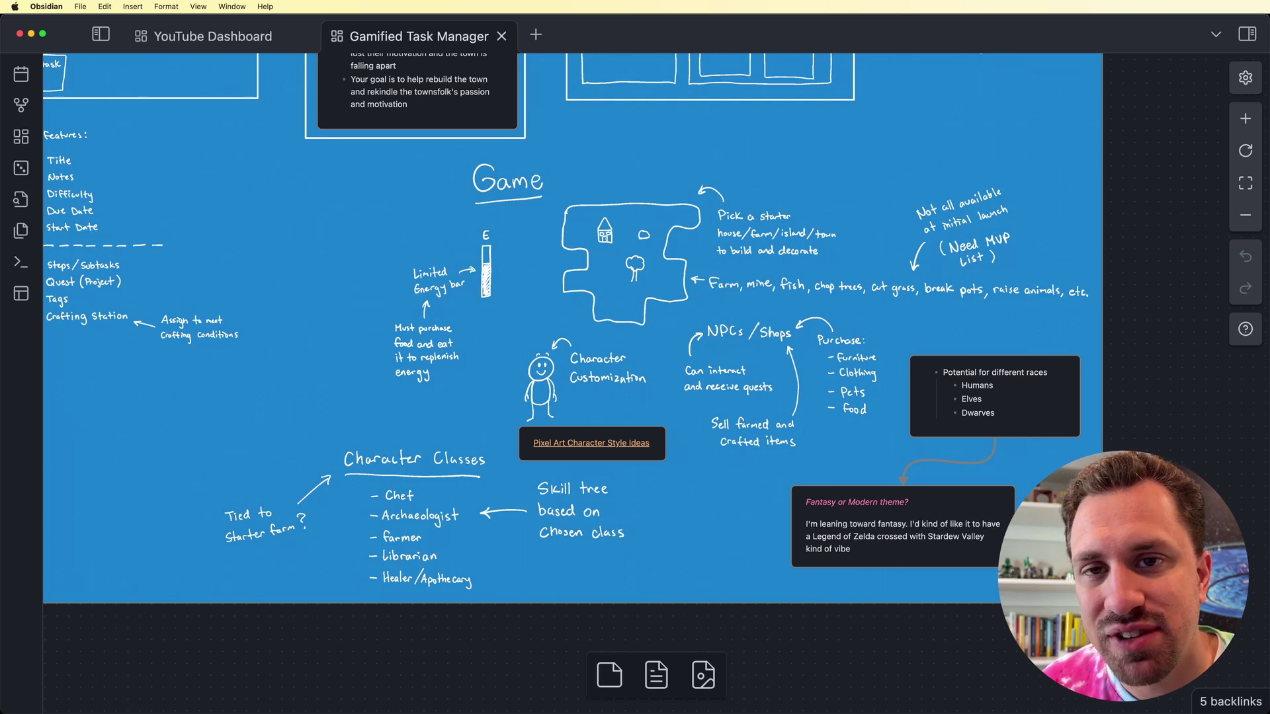
Select the Game Design Doc group and nudge it around the canvas, leaving it slightly lower and further left
{"action": "scroll", "coordinate": [516, 172], "scroll_direction": "down", "scroll_amount": 5}
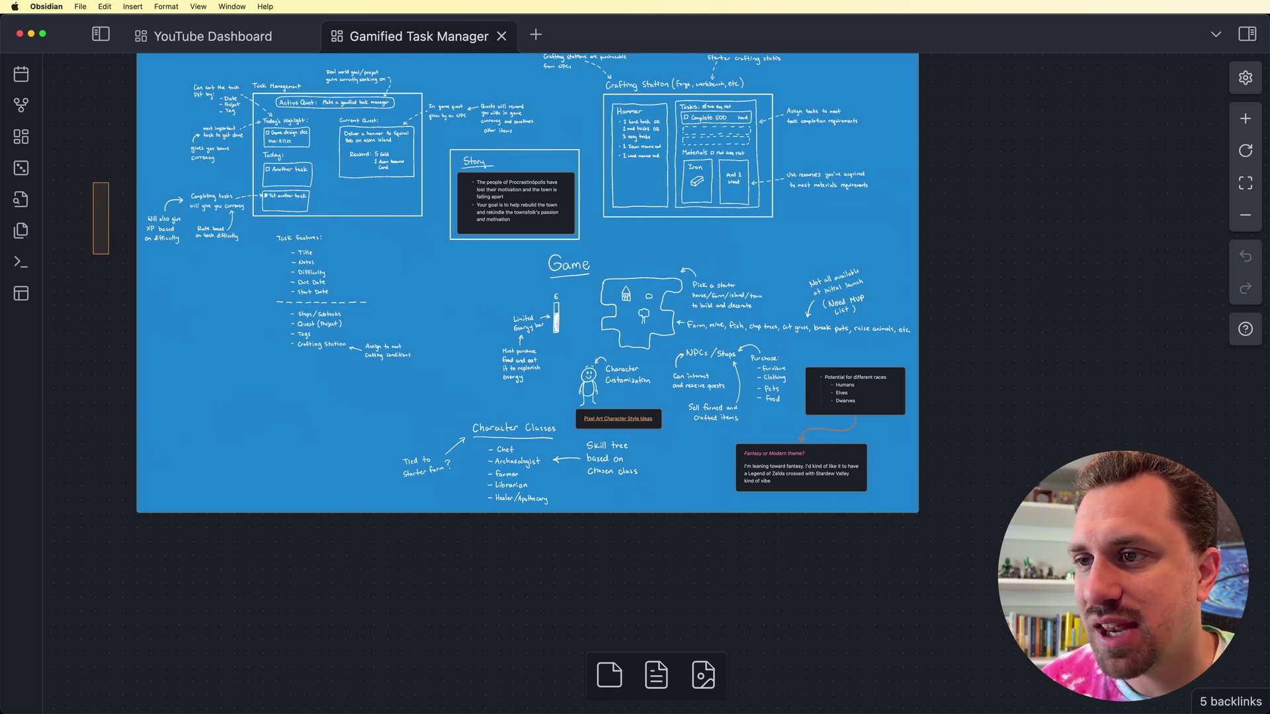
{"action": "scroll", "coordinate": [489, 206], "scroll_direction": "up", "scroll_amount": 3}
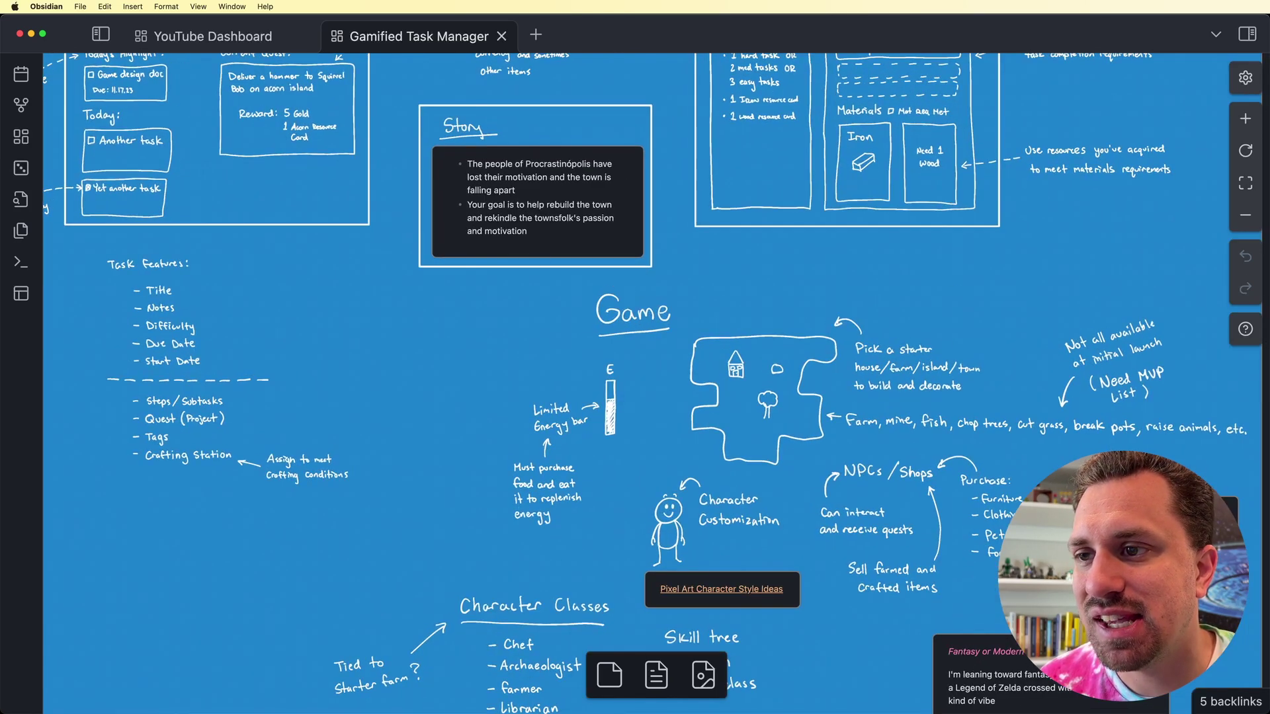
{"action": "scroll", "coordinate": [657, 387], "scroll_direction": "down", "scroll_amount": 5}
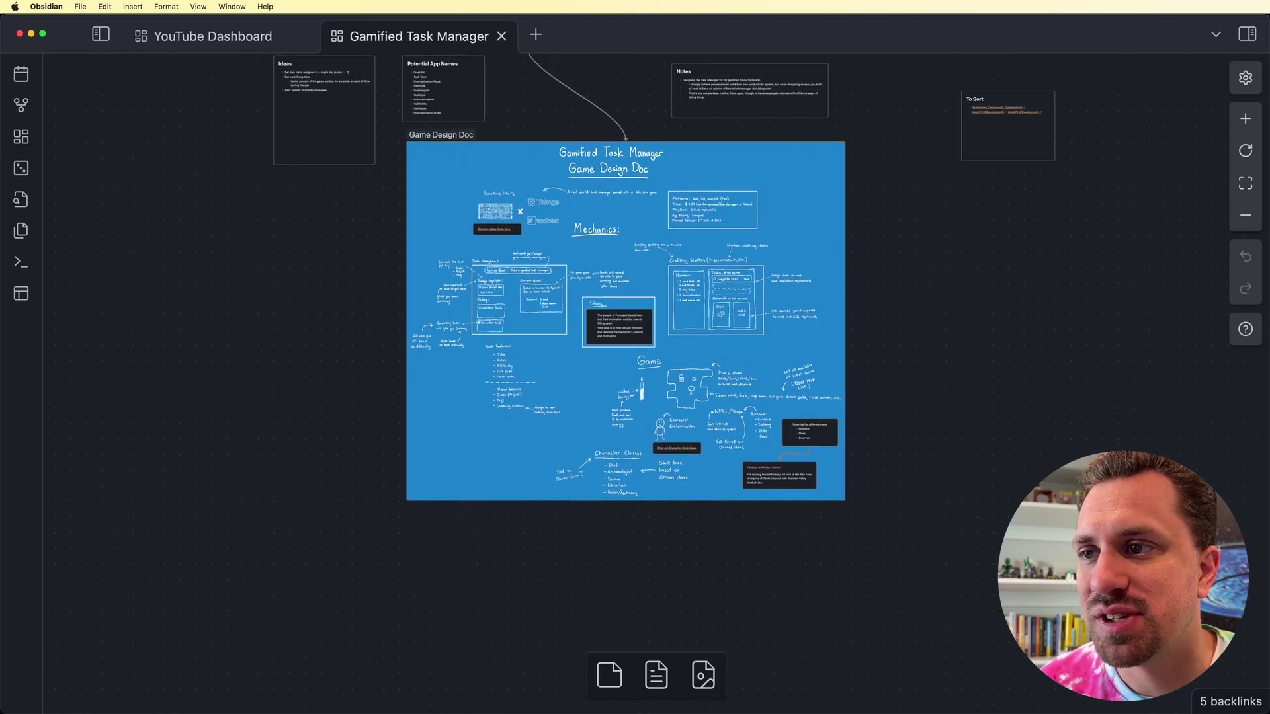
{"action": "left_click", "coordinate": [449, 133]}
{"action": "key", "text": "shift+2"}
{"action": "key", "text": "Down"}
{"action": "key", "text": "Down"}
{"action": "key", "text": "Down"}
{"action": "key", "text": "Right"}
{"action": "key", "text": "Right"}
{"action": "key", "text": "Up"}
{"action": "key", "text": "Left"}
{"action": "key", "text": "Left"}
{"action": "key", "text": "Left"}
{"action": "key", "text": "Left"}
{"action": "key", "text": "Left"}
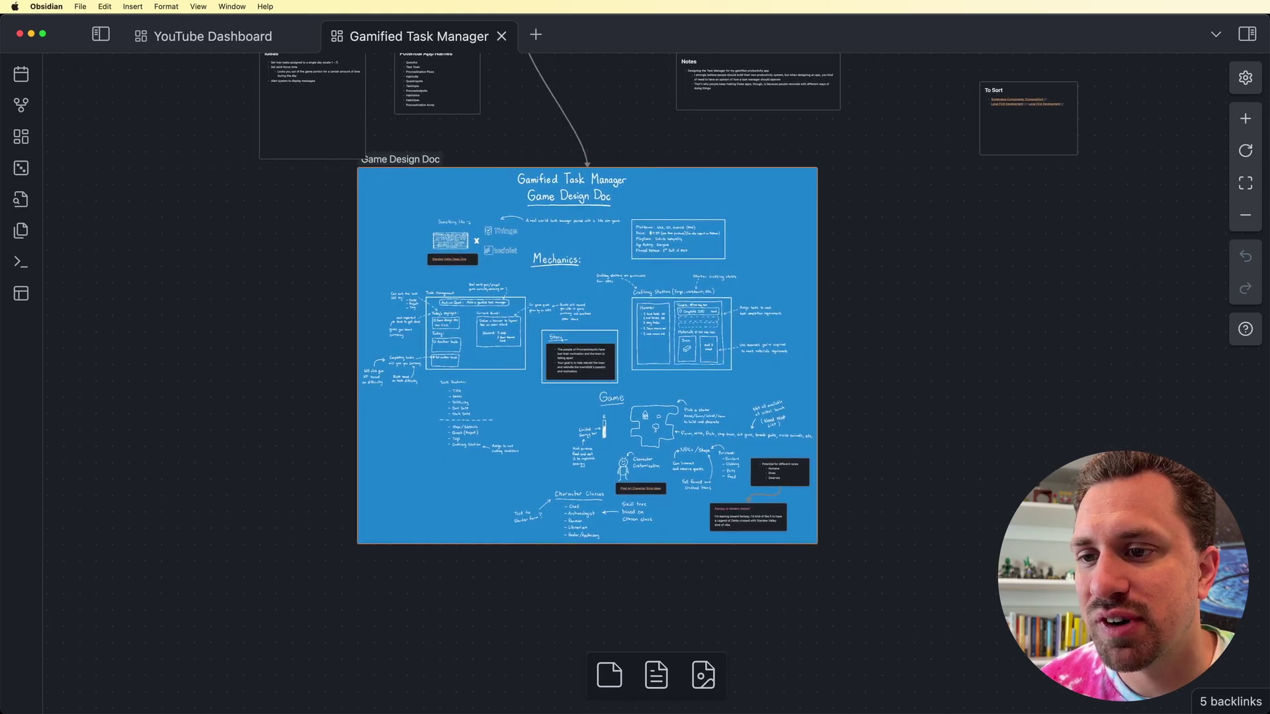
{"action": "key", "text": "Up"}
{"action": "key", "text": "Right"}
{"action": "key", "text": "Right"}
{"action": "key", "text": "Right"}
{"action": "key", "text": "Right"}
{"action": "key", "text": "Right"}
{"action": "key", "text": "Up"}
{"action": "key", "text": "Left"}
{"action": "key", "text": "Left"}
{"action": "left_click_drag", "start_coordinate": [636, 172], "coordinate": [604, 172]}
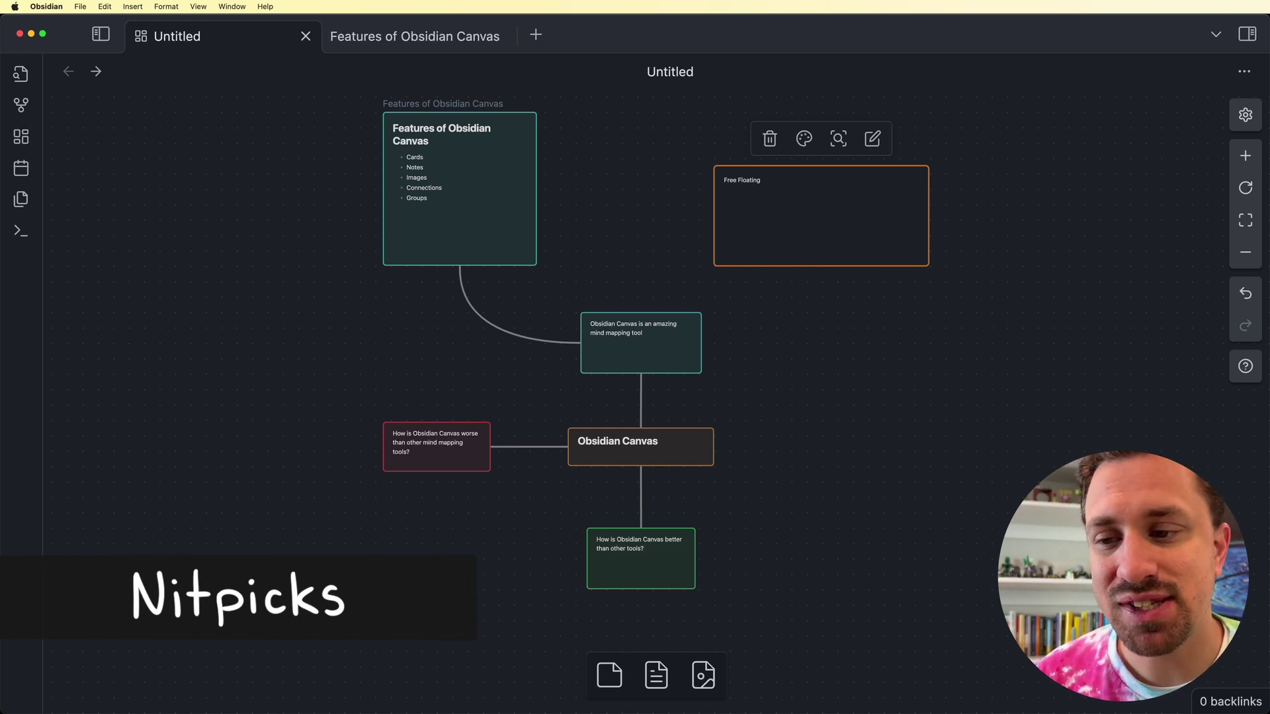
In the Untitled mind map, move the unconnected "Not having a purpose" card slightly to the right
{"action": "scroll", "coordinate": [437, 369], "scroll_direction": "up", "scroll_amount": 3}
{"action": "scroll", "coordinate": [436, 370], "scroll_direction": "down", "scroll_amount": 4}
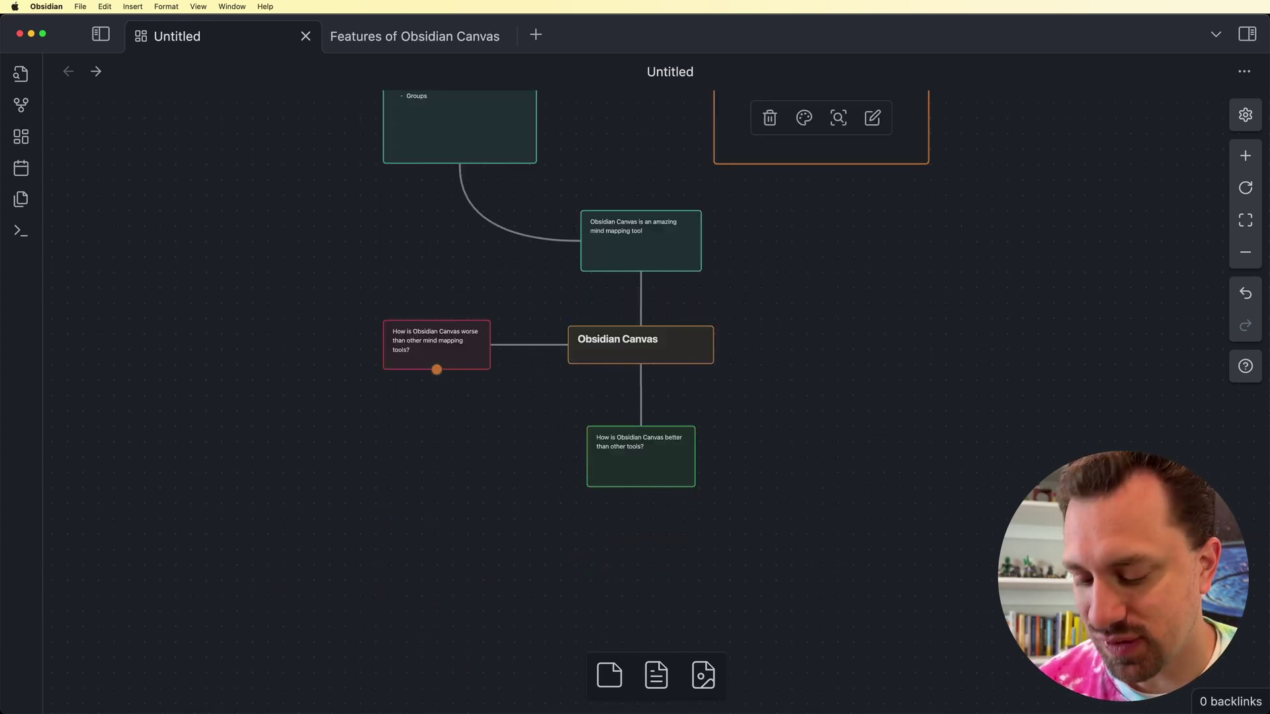
{"action": "scroll", "coordinate": [437, 369], "scroll_direction": "up", "scroll_amount": 3}
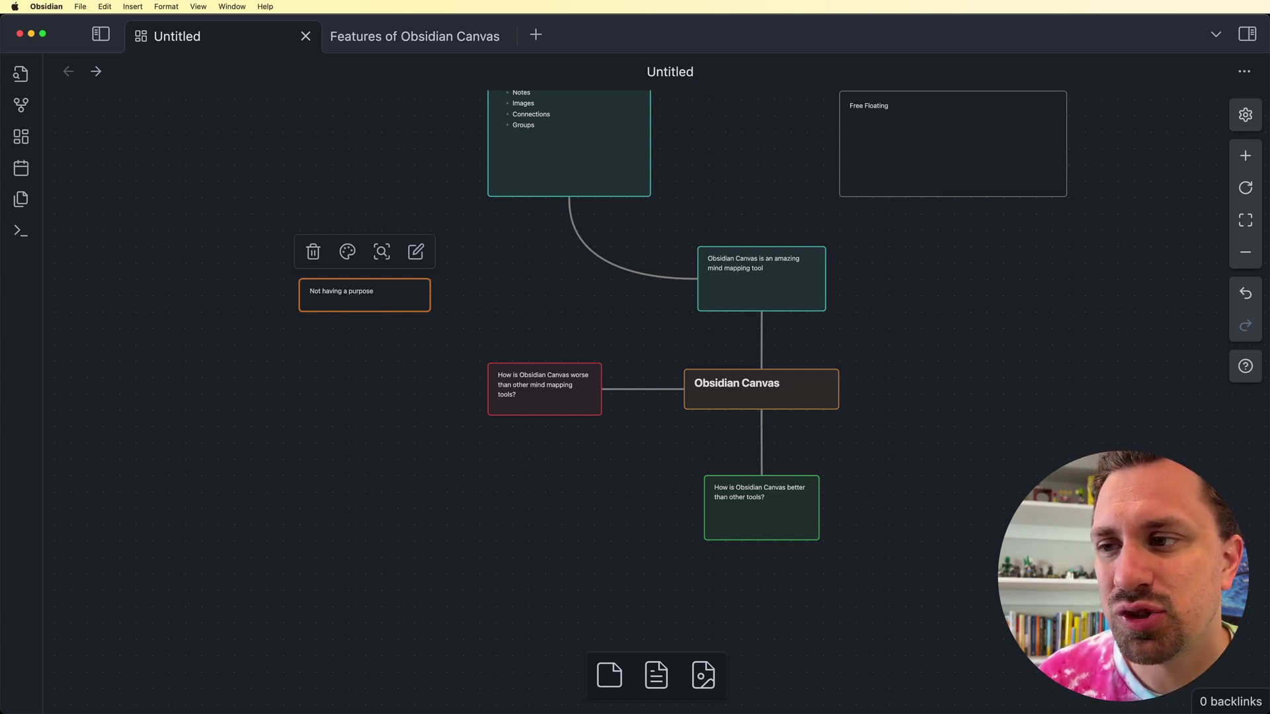
{"action": "mouse_move", "coordinate": [364, 295]}
{"action": "left_mouse_down"}
{"action": "mouse_move", "coordinate": [364, 362]}
{"action": "mouse_move", "coordinate": [381, 394]}
{"action": "mouse_move", "coordinate": [380, 295]}
{"action": "left_mouse_up"}
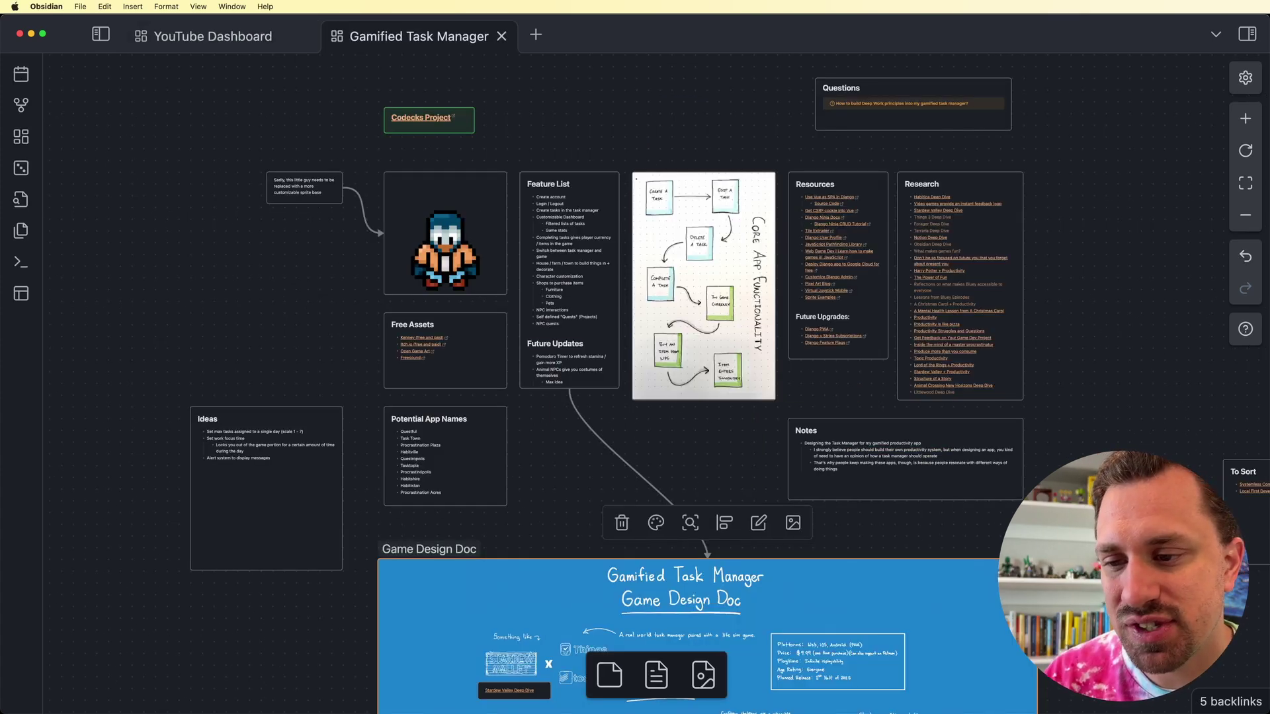
Look over the YouTube Dashboard canvas, switch to Gamified Task Manager, view its project cards, and deselect the Game Design Doc group
{"action": "scroll", "coordinate": [634, 384], "scroll_direction": "down", "scroll_amount": 7}
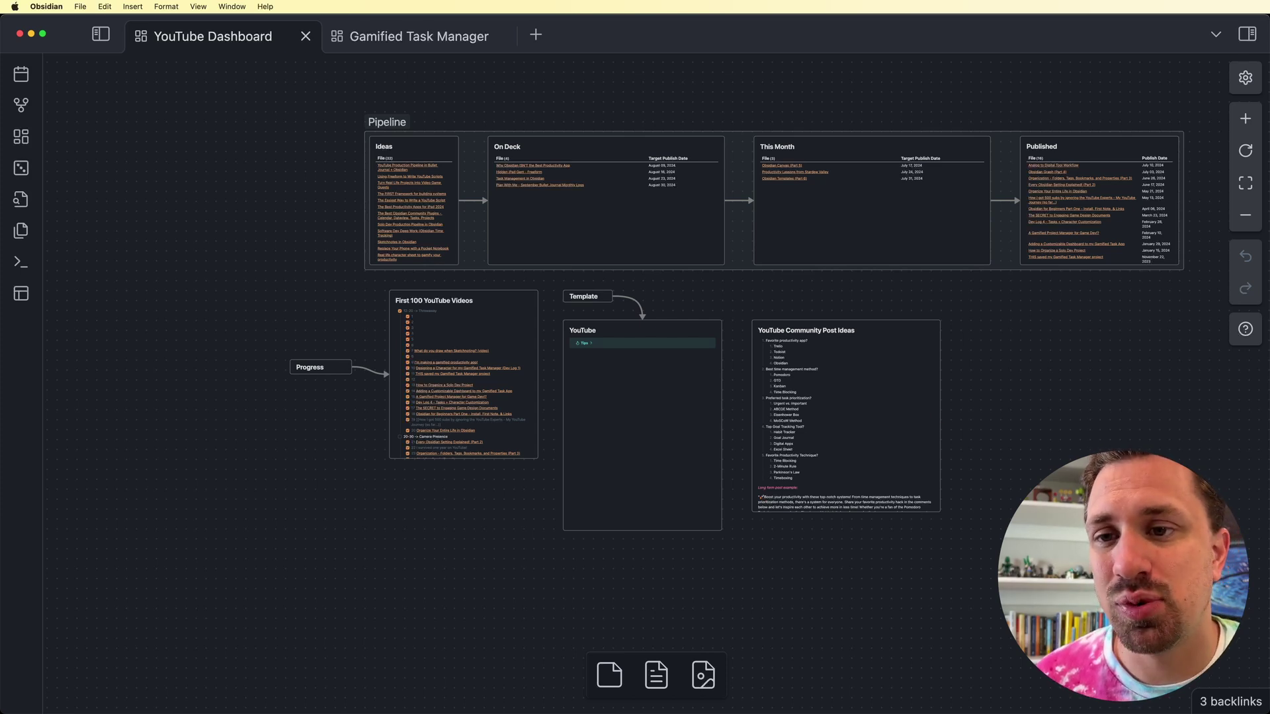
{"action": "scroll", "coordinate": [655, 370], "scroll_direction": "right", "scroll_amount": 2}
{"action": "scroll", "coordinate": [655, 370], "scroll_direction": "left", "scroll_amount": 1}
{"action": "left_click", "coordinate": [418, 35]}
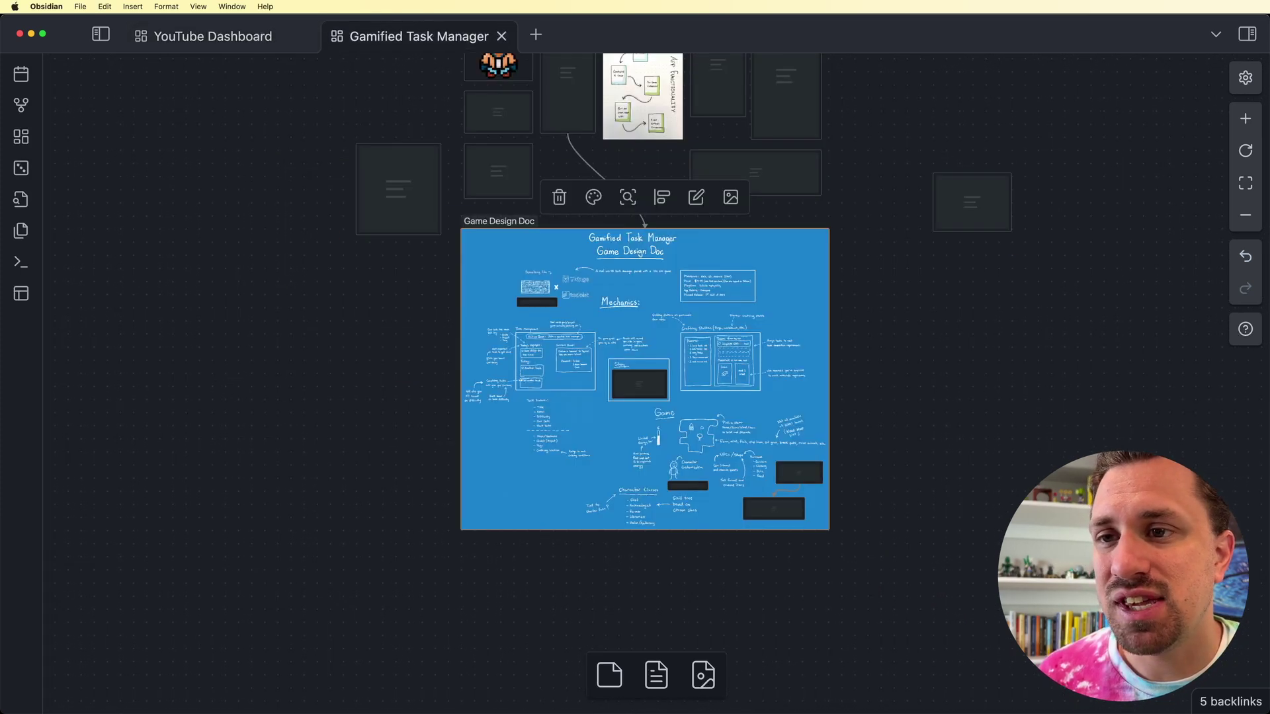
{"action": "scroll", "coordinate": [599, 166], "scroll_direction": "up", "scroll_amount": 5}
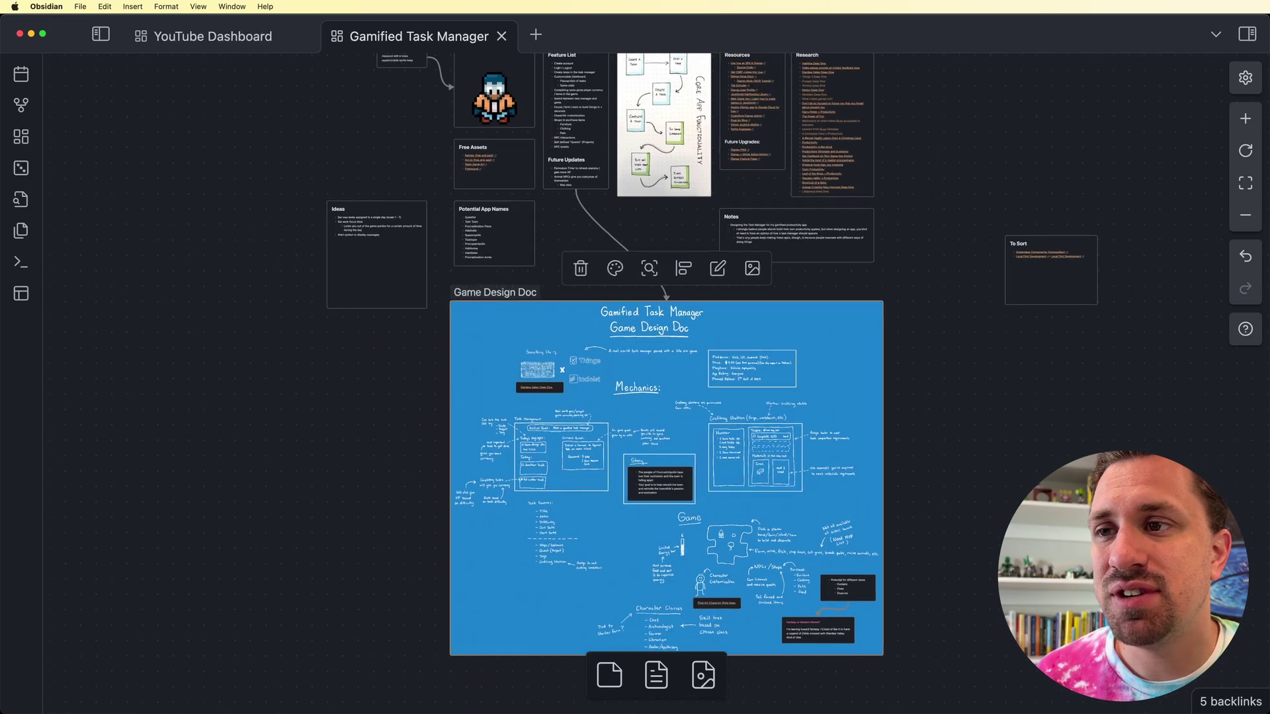
{"action": "scroll", "coordinate": [675, 397], "scroll_direction": "down", "scroll_amount": 1}
{"action": "scroll", "coordinate": [675, 396], "scroll_direction": "up", "scroll_amount": 4}
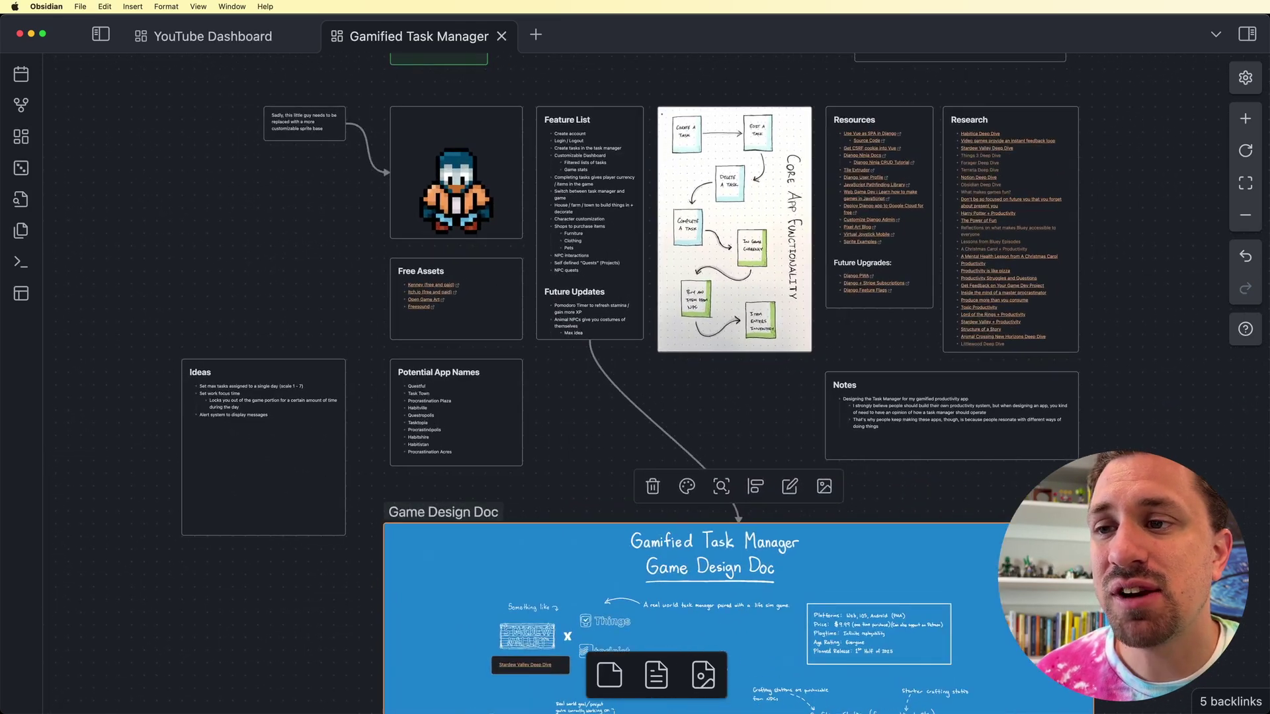
{"action": "key", "text": "Escape"}
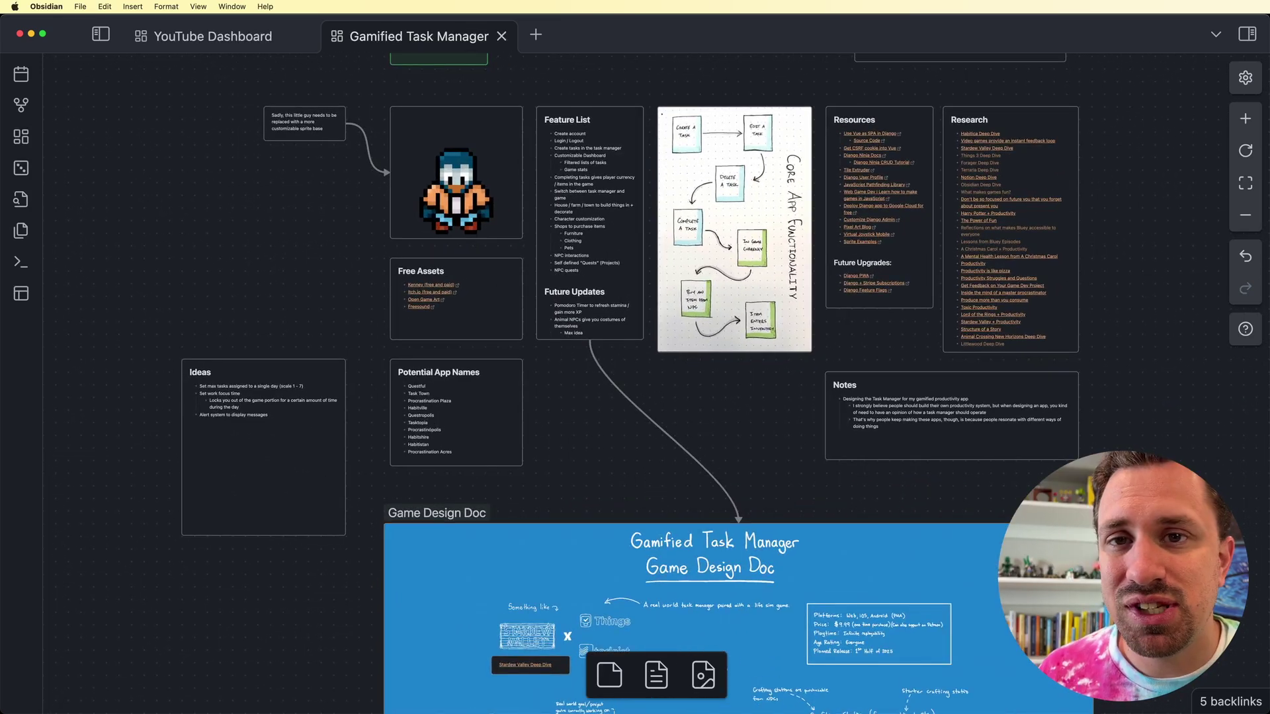